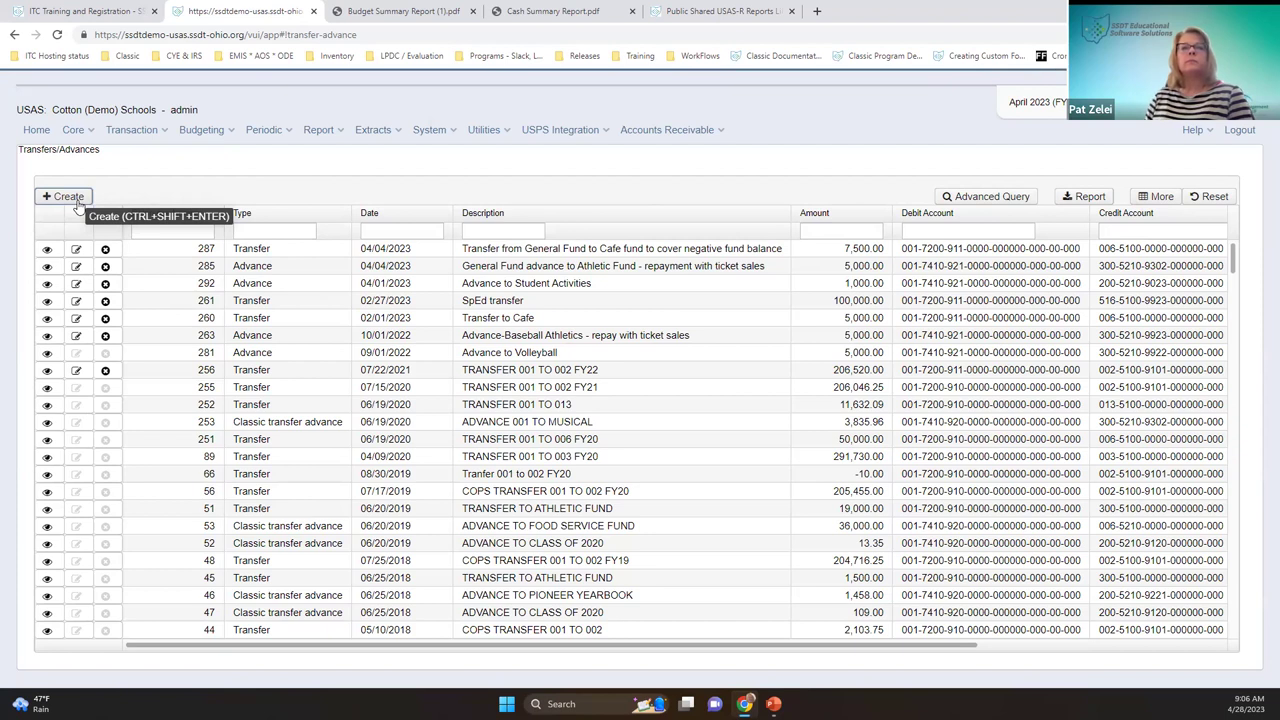
Start a fund-to-fund entry with an amount of 7,500 and the description "Advance to Athletic fund"
left_click(98, 243)
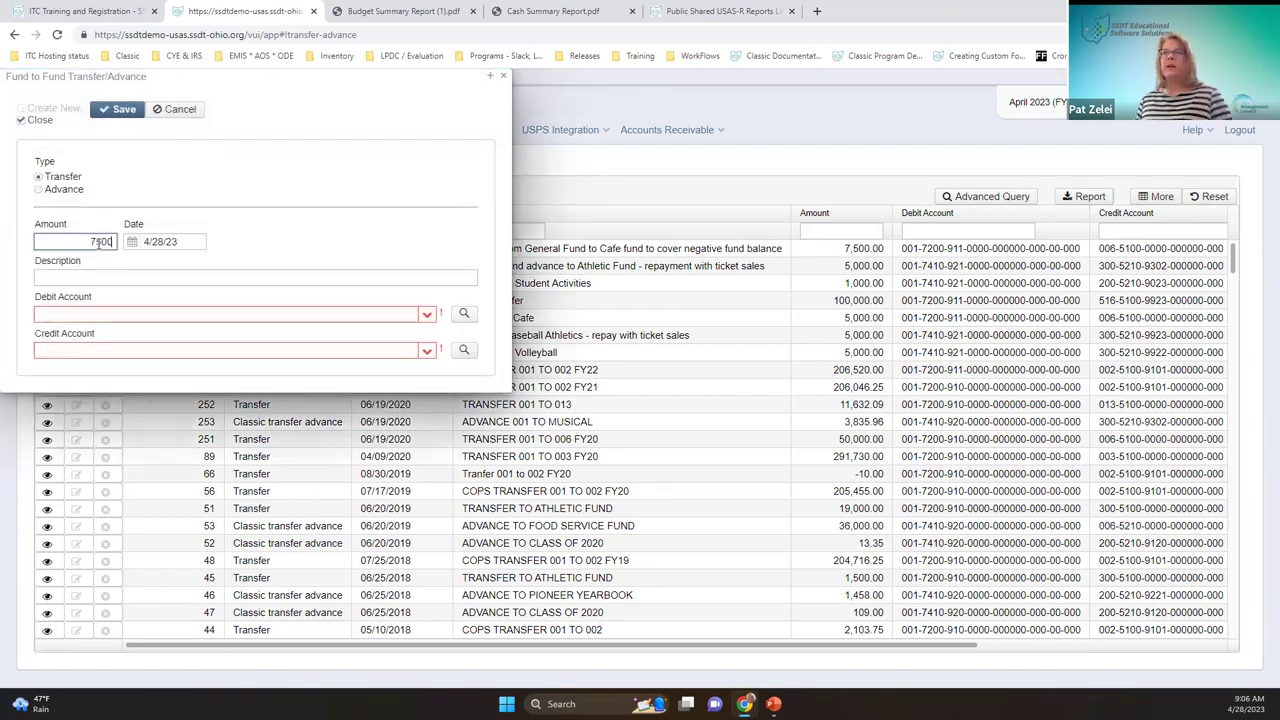
key("Tab")
left_click(89, 277)
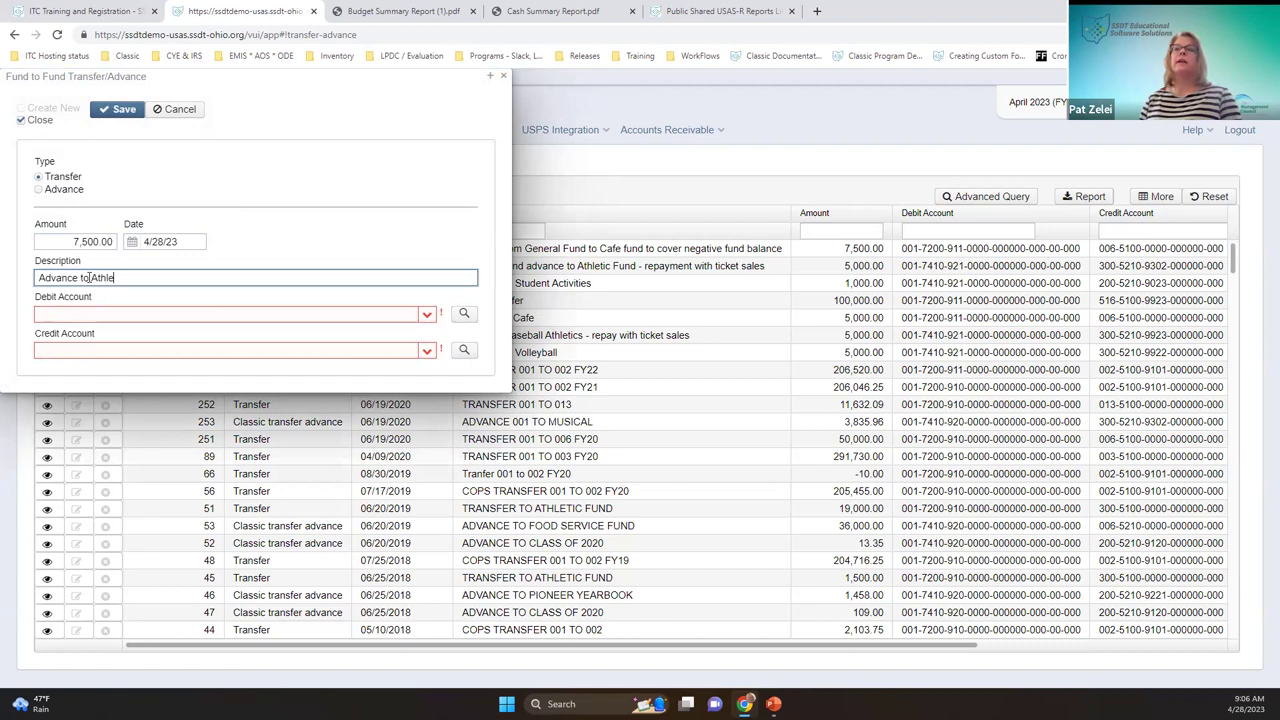
key("Tab")
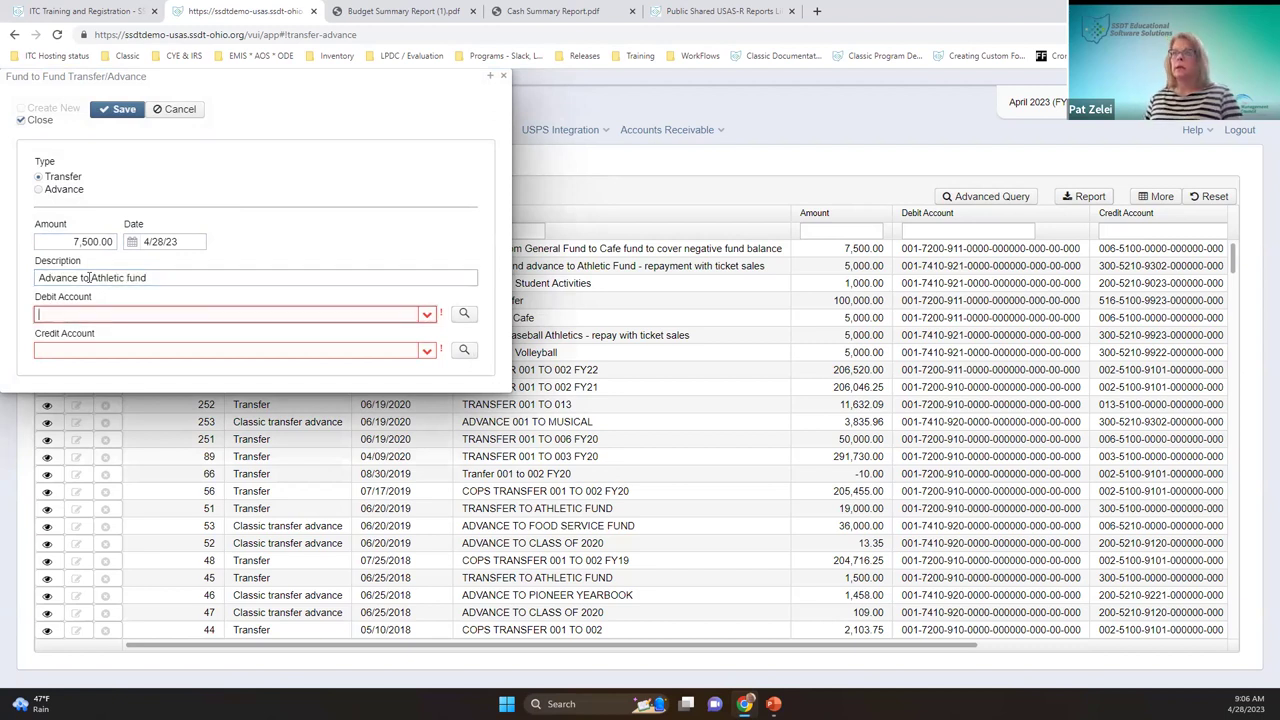
Check the transfer debit accounts against the Advance Example slide in PowerPoint, and set the entry's type to Advance
left_click(426, 315)
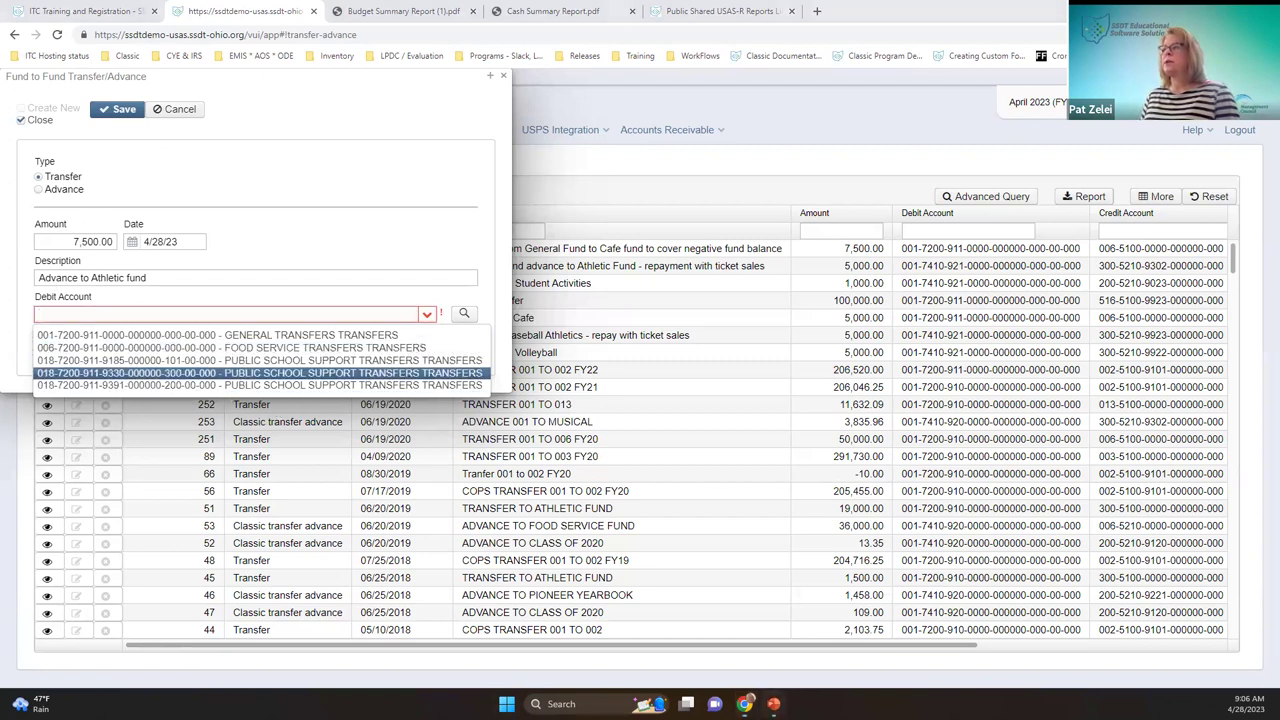
key("alt+Tab")
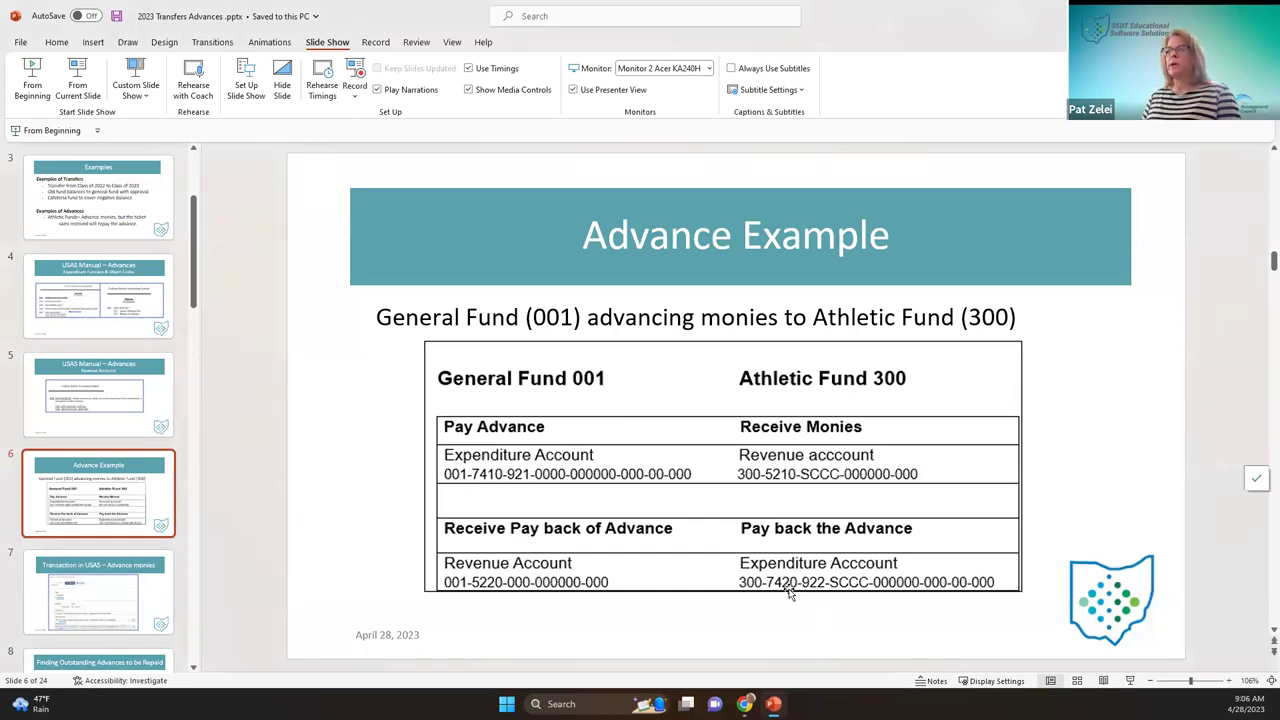
key("alt+Tab")
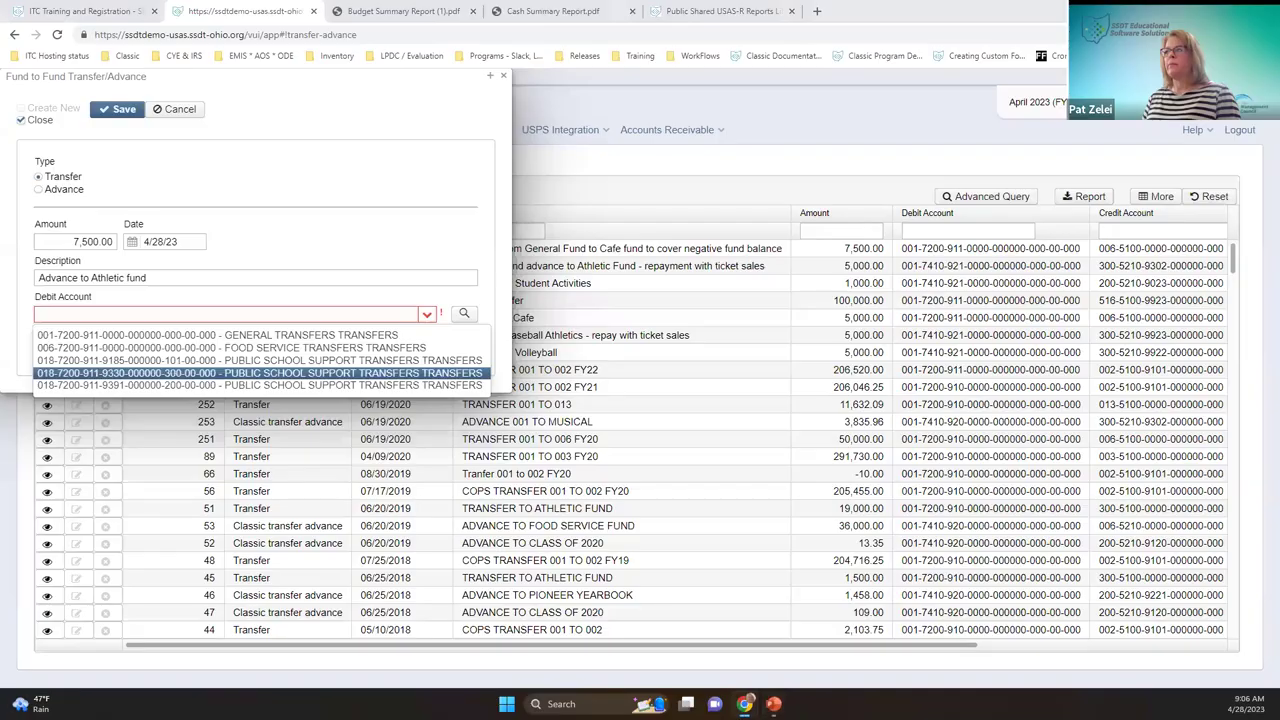
left_click(64, 190)
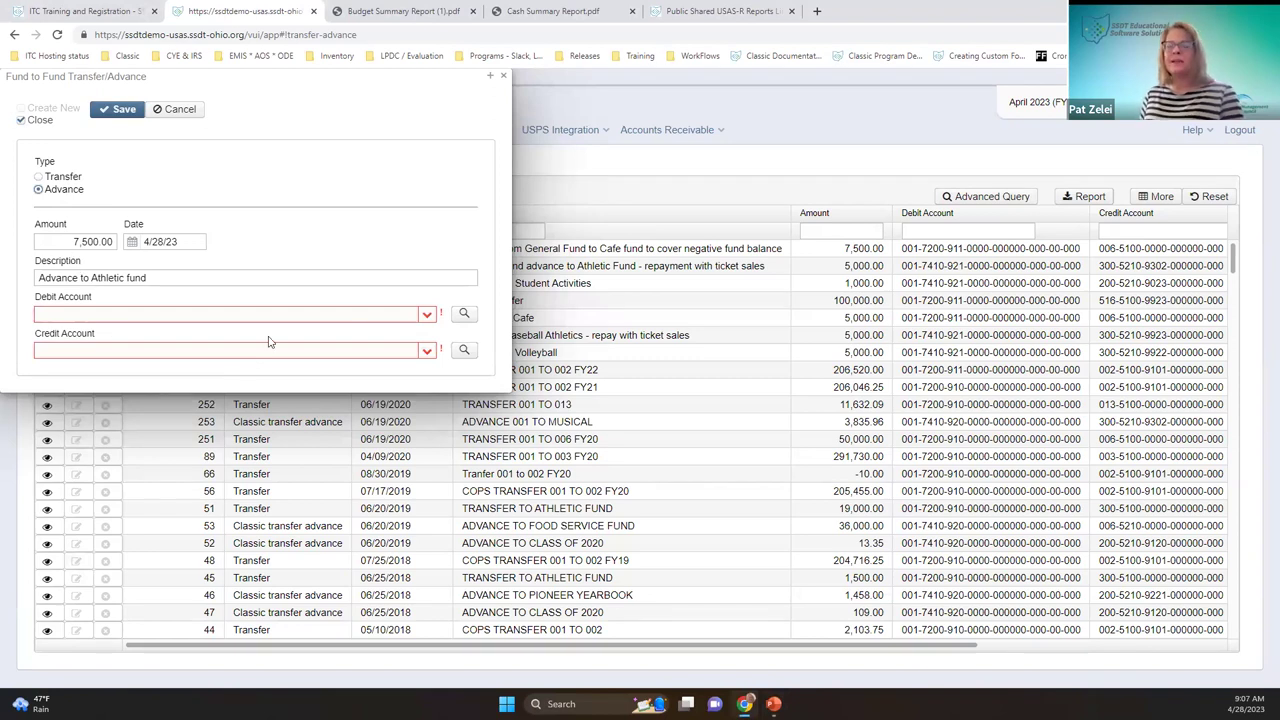
Select General Initial Advances as the debit account and look up fund 001 accounts in the account search
left_click(427, 315)
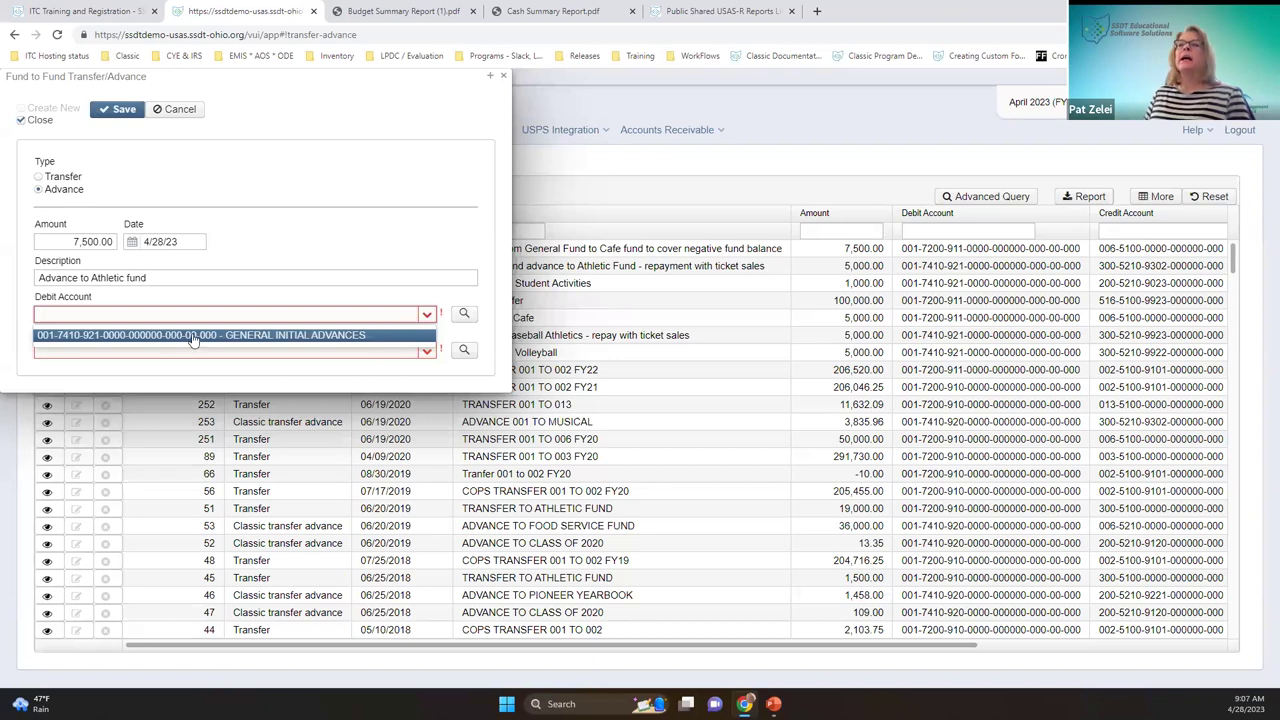
left_click(427, 335)
left_click(463, 316)
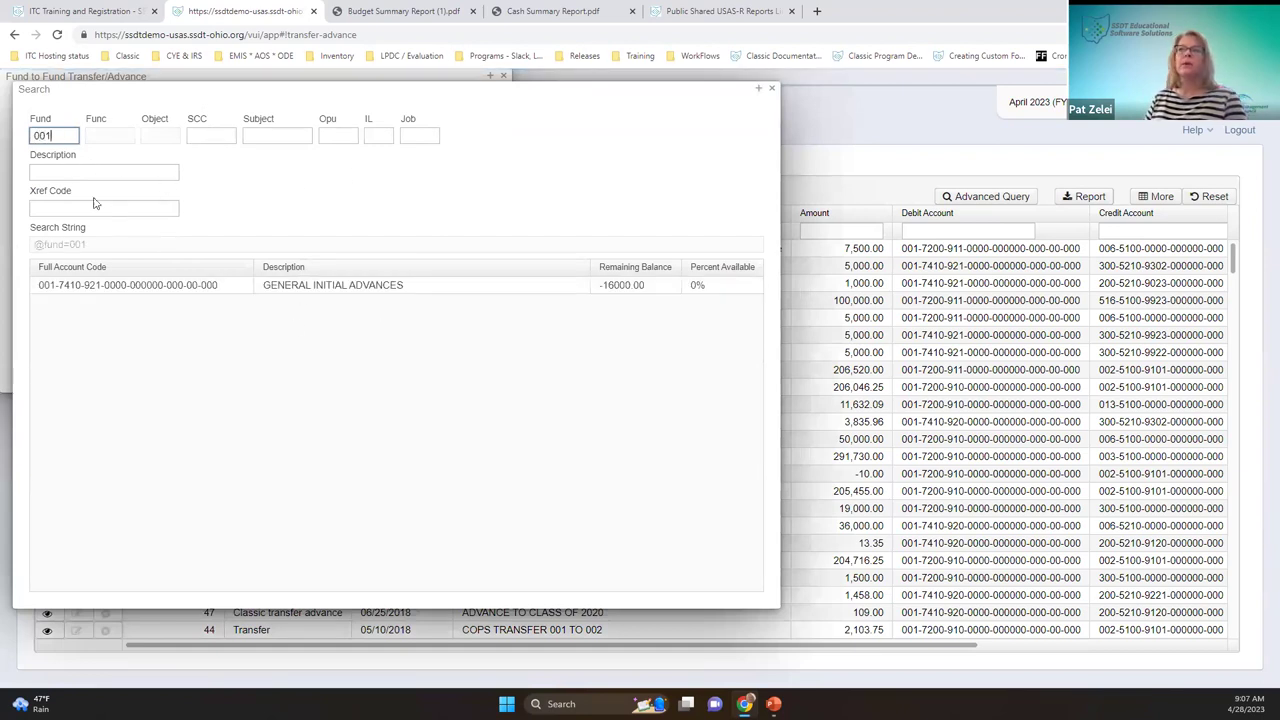
left_click(52, 206)
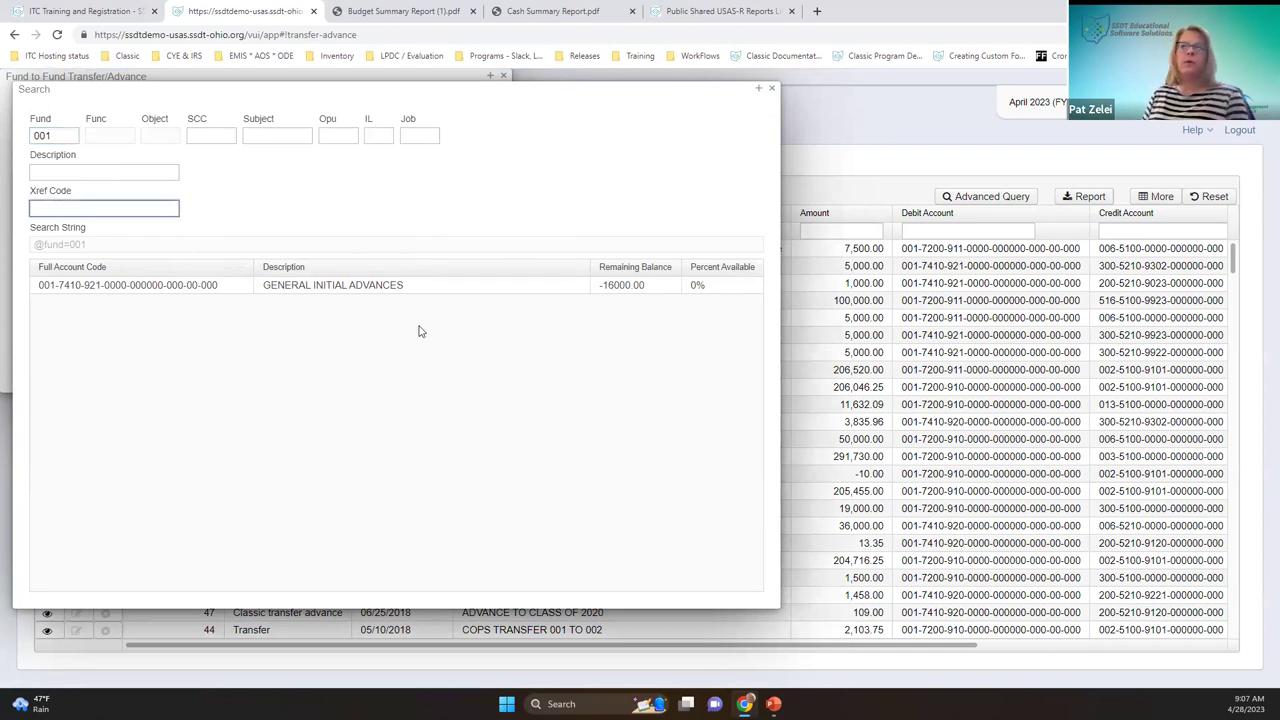
left_click(125, 174)
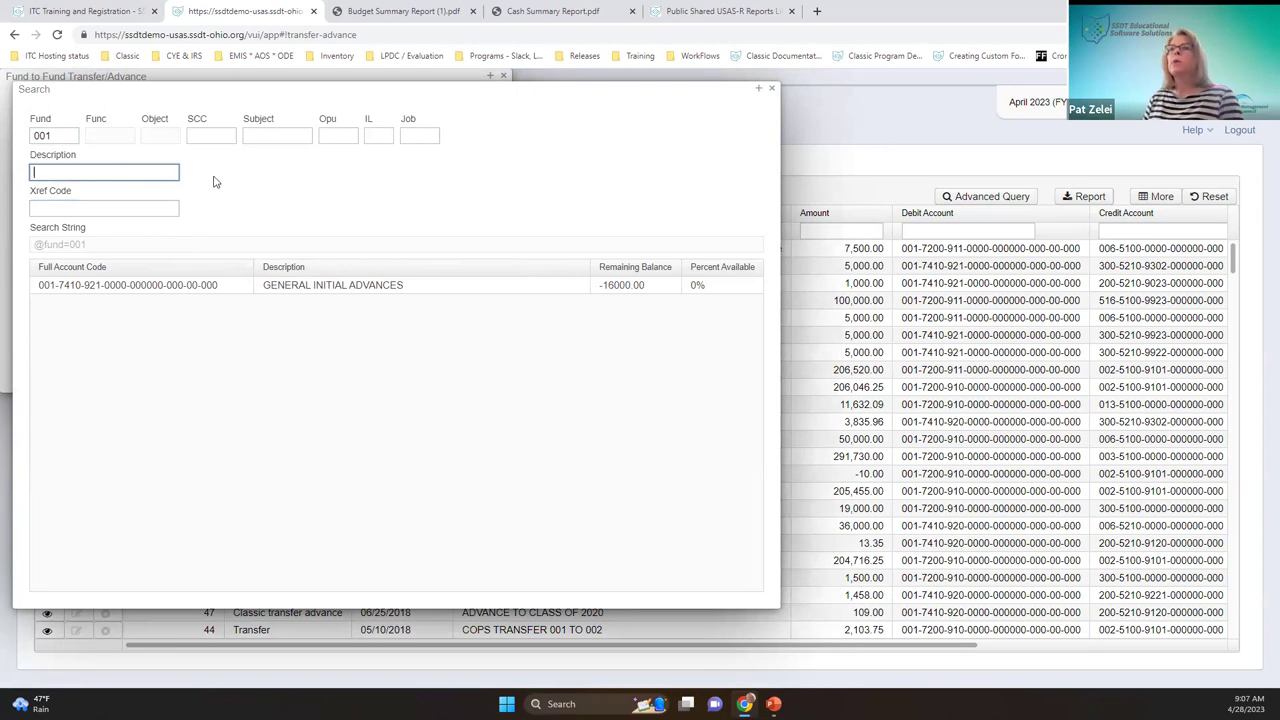
left_click(771, 92)
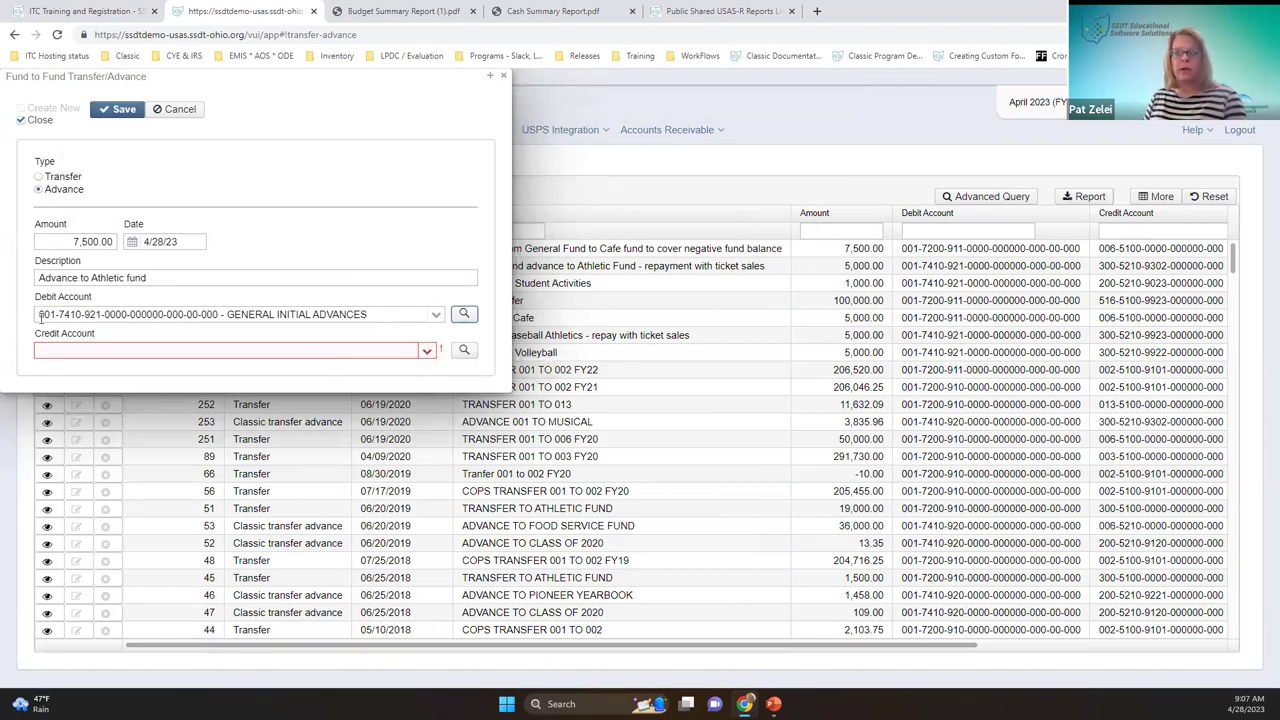
Select Advances In - Baseball Athletics as the credit account and save the advance
left_click(426, 350)
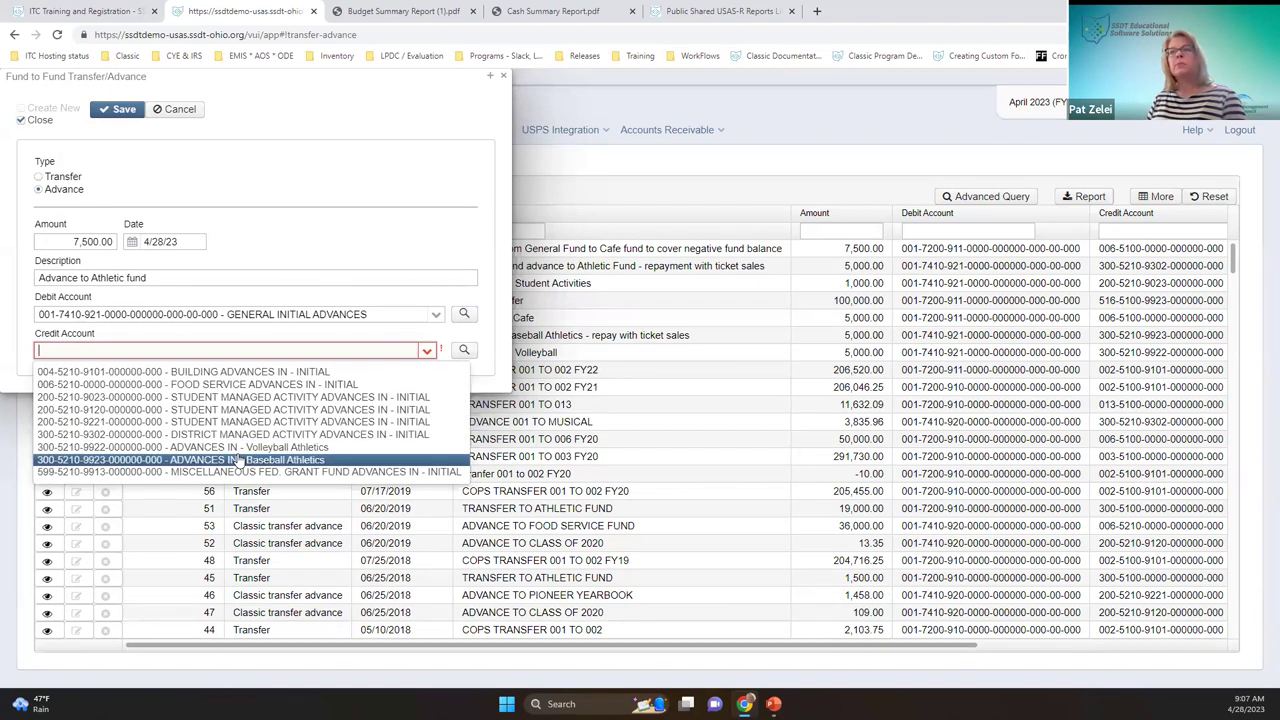
left_click(126, 461)
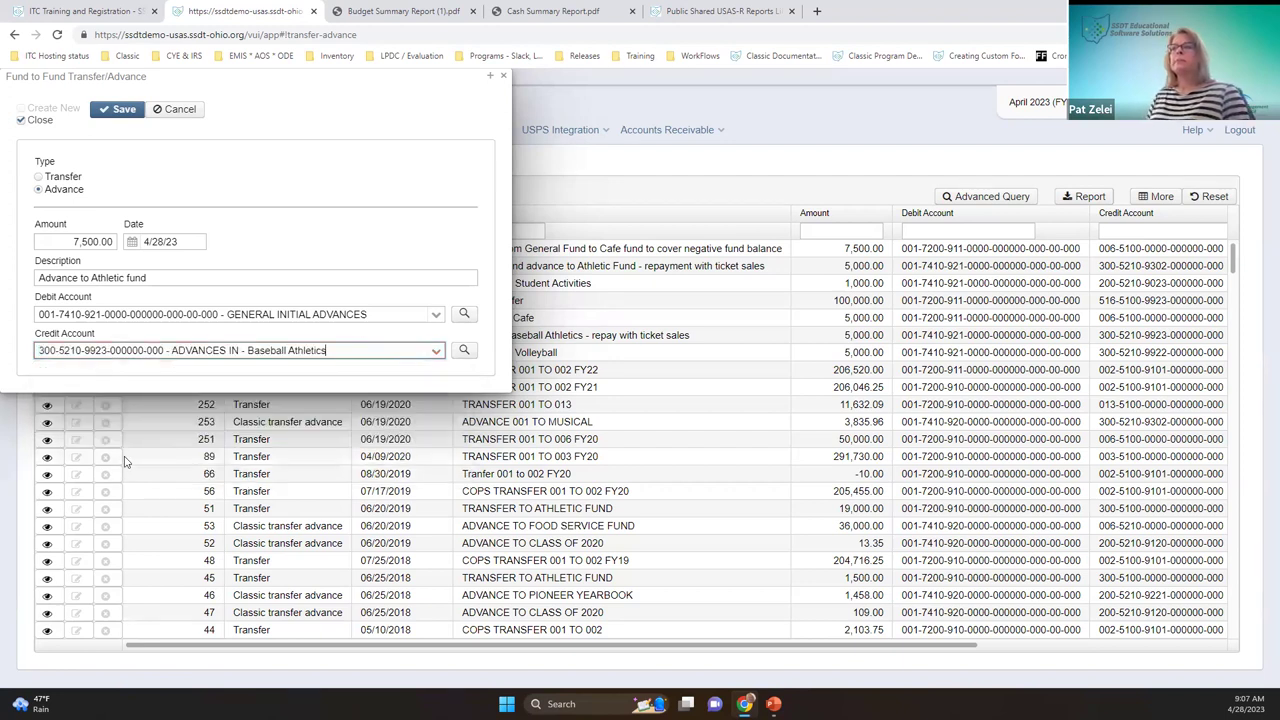
left_click(106, 113)
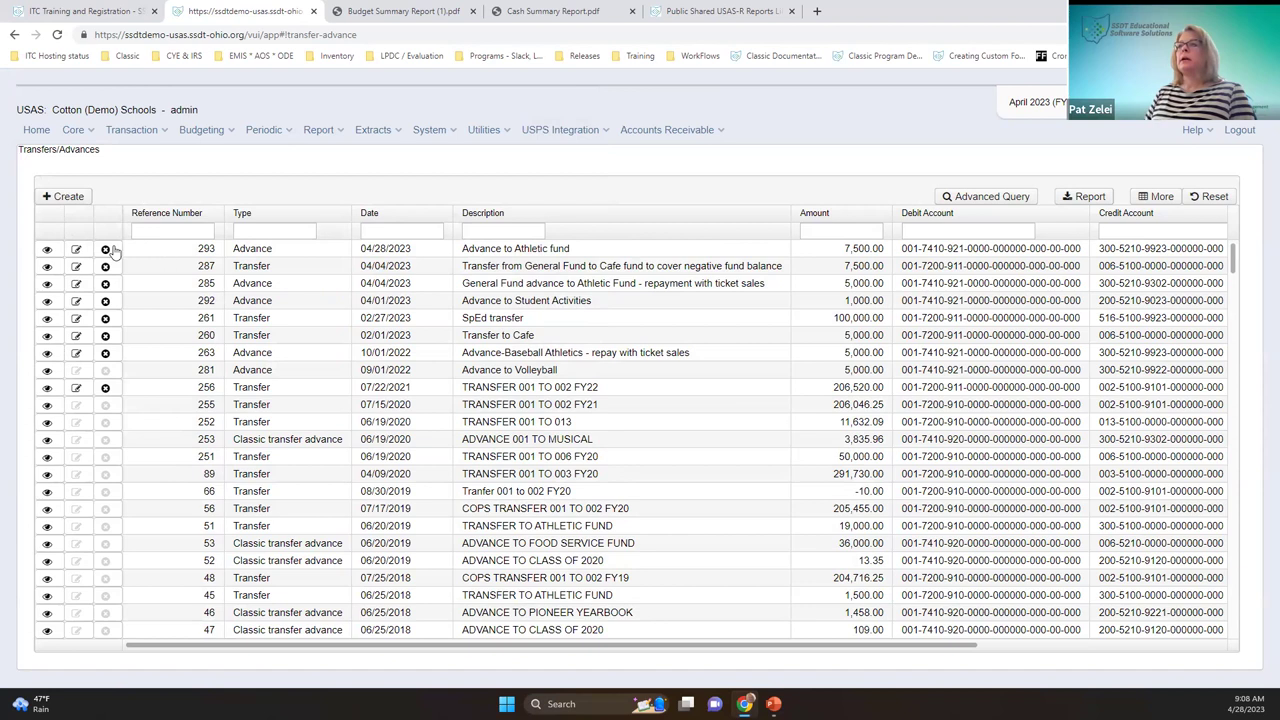
View the Advance to Athletic fund record and its editable fields, leaving it without saving changes
left_click(49, 251)
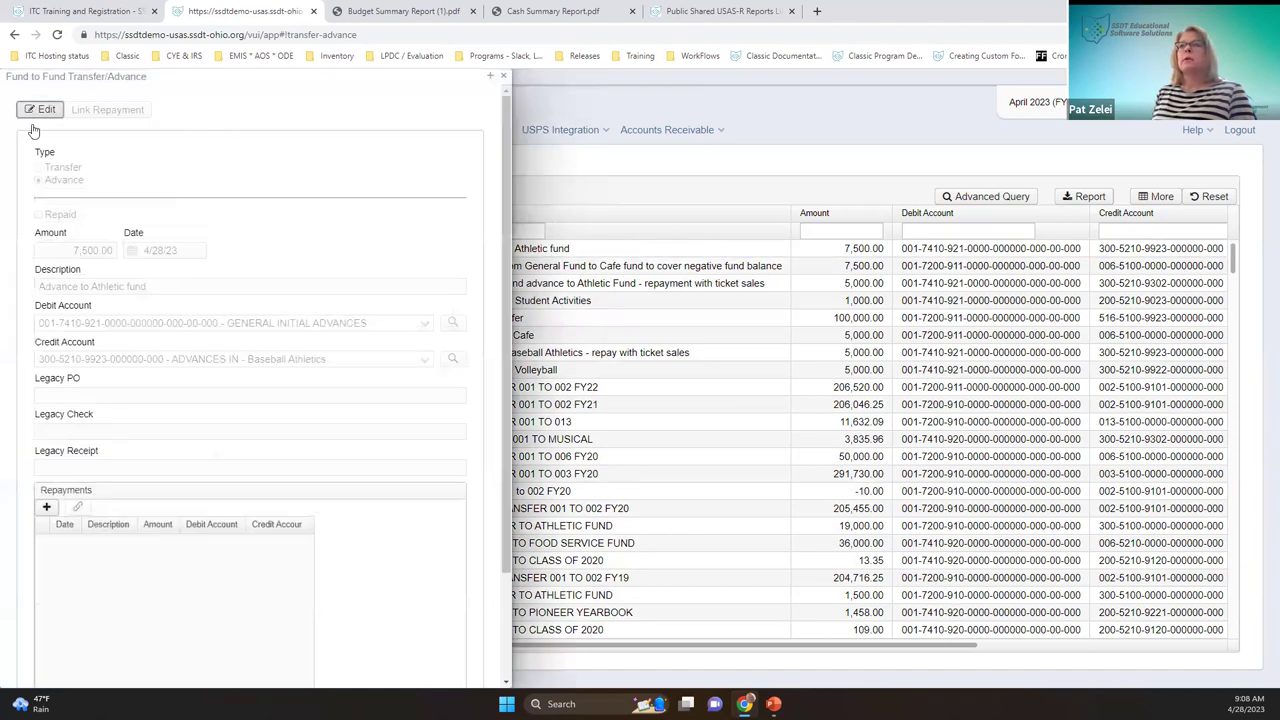
left_click(40, 110)
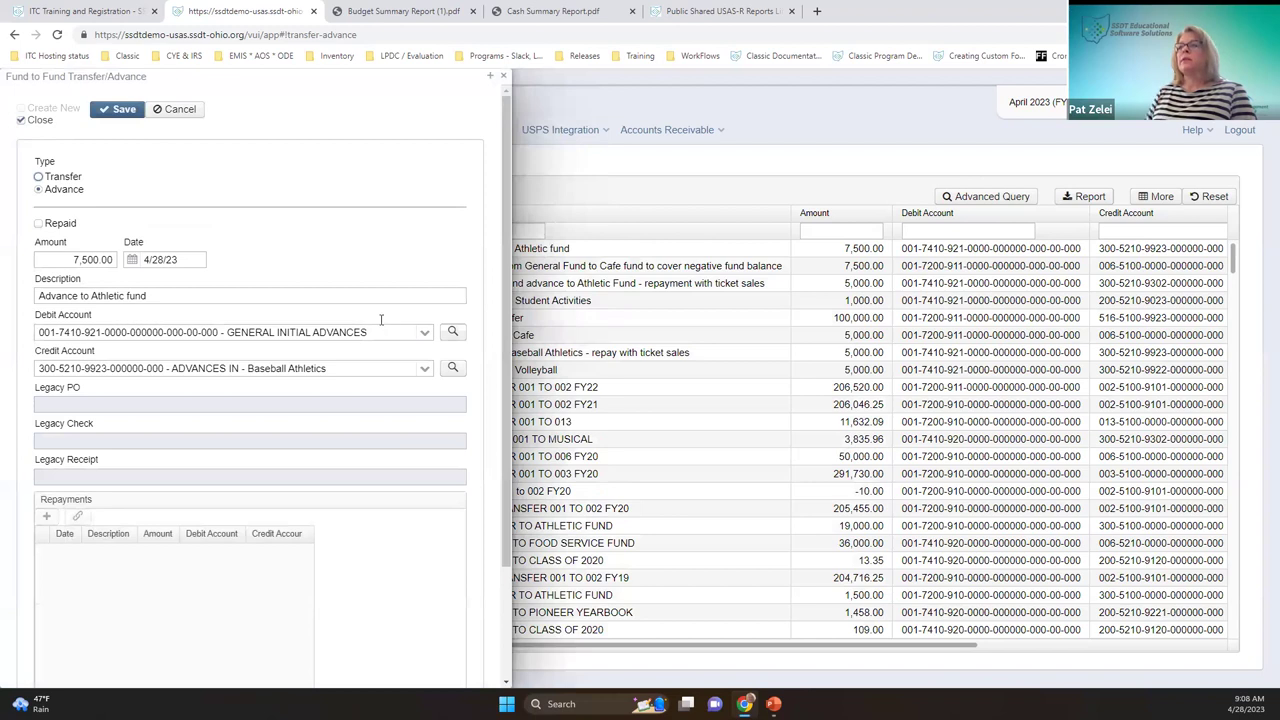
left_click(162, 110)
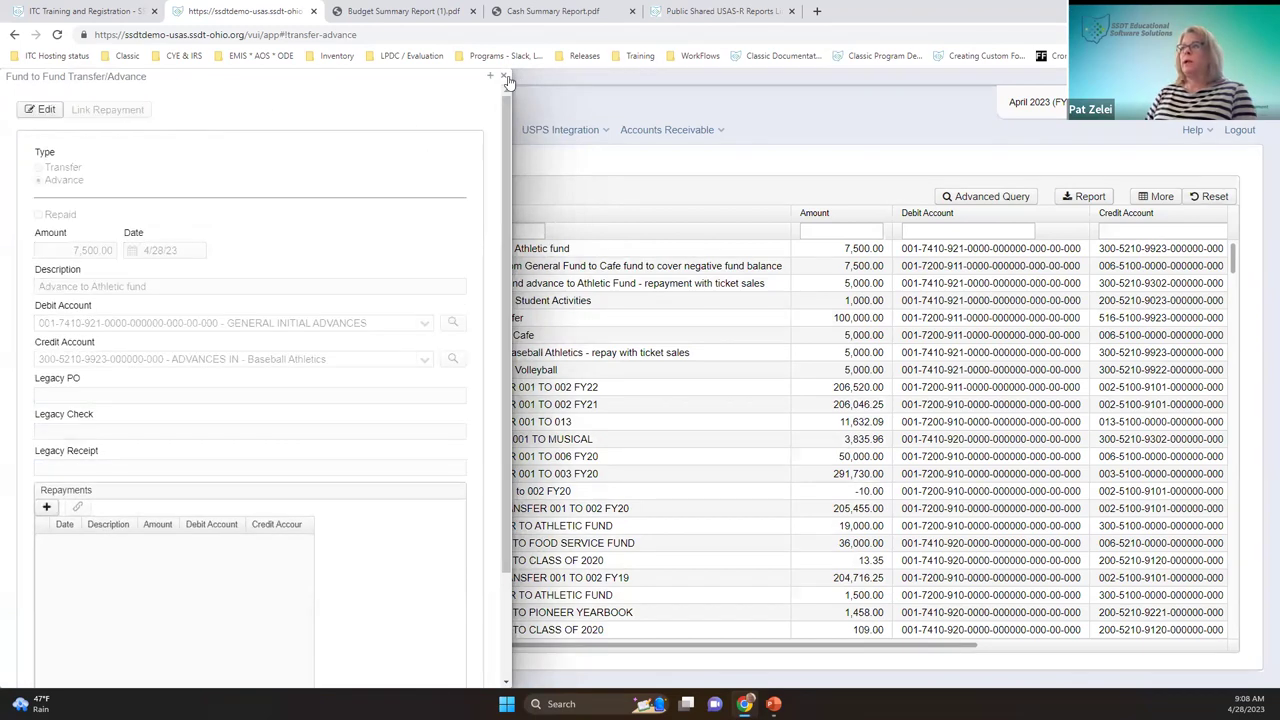
left_click(62, 197)
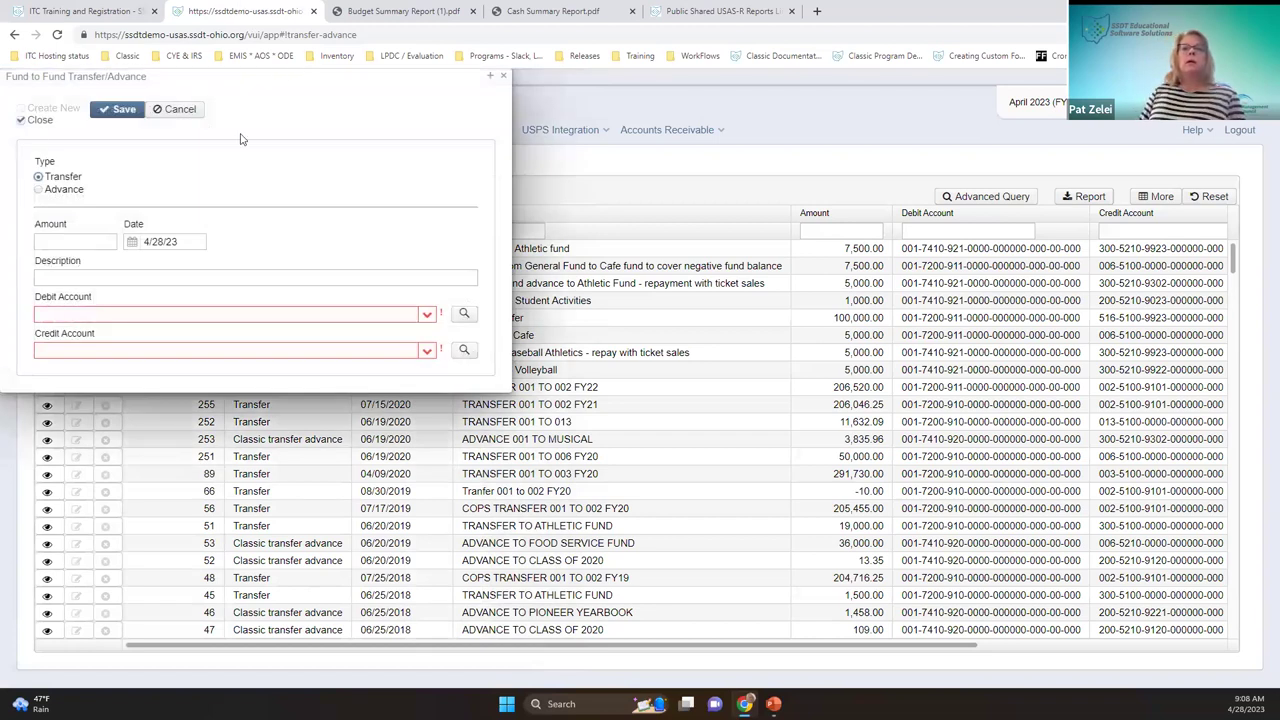
left_click(188, 111)
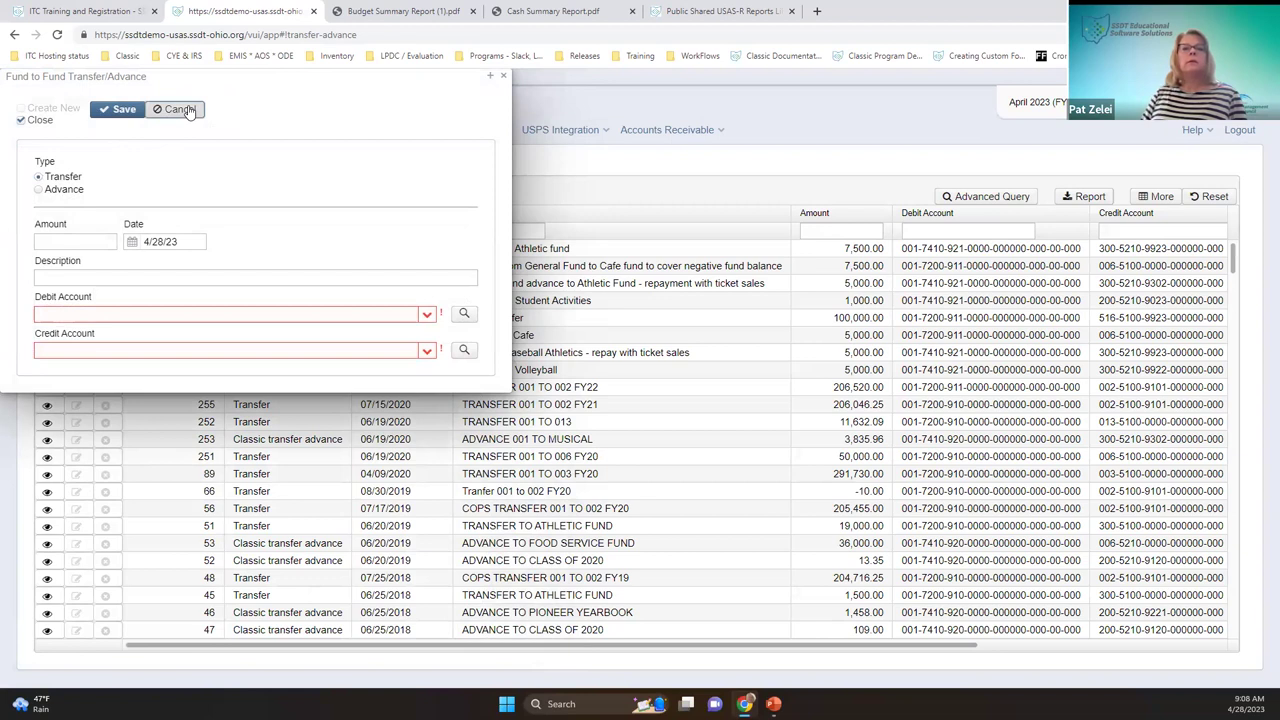
left_click(188, 111)
Try a new 5,000 advance debiting General Initial Advances, filter the credit accounts by 200-52, and close the entry without saving
left_click(75, 204)
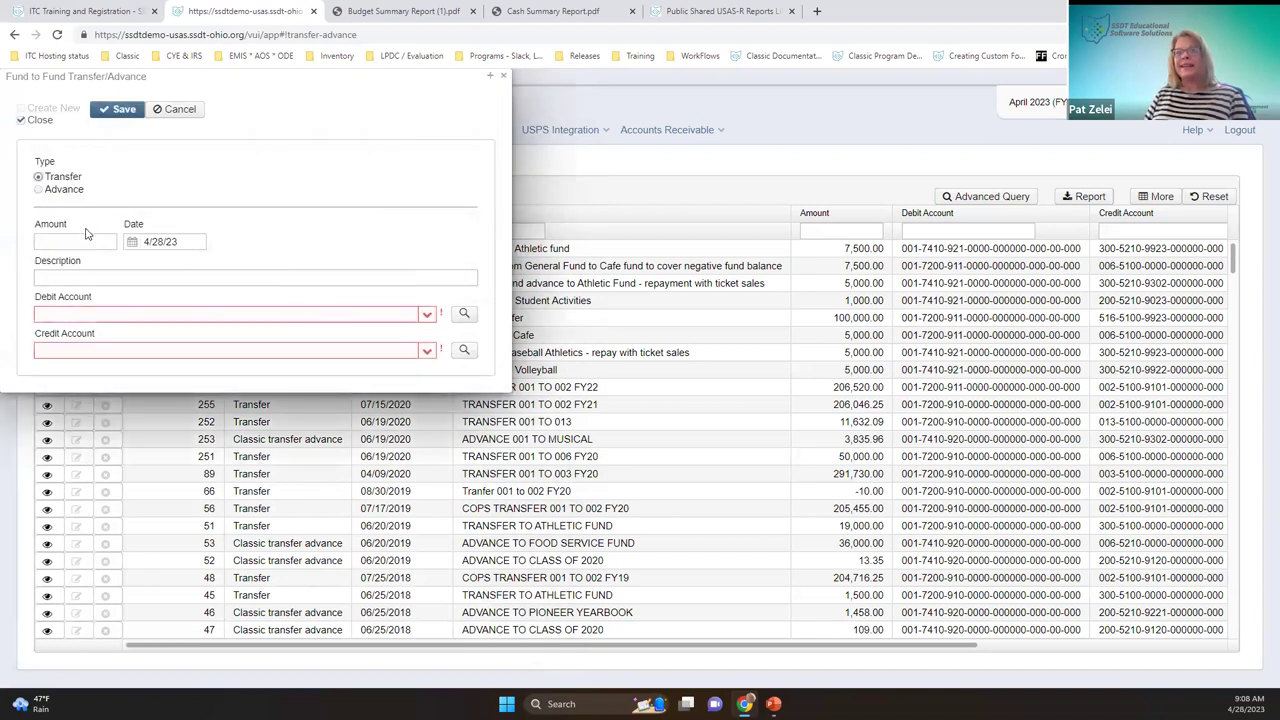
left_click(61, 193)
left_click(62, 244)
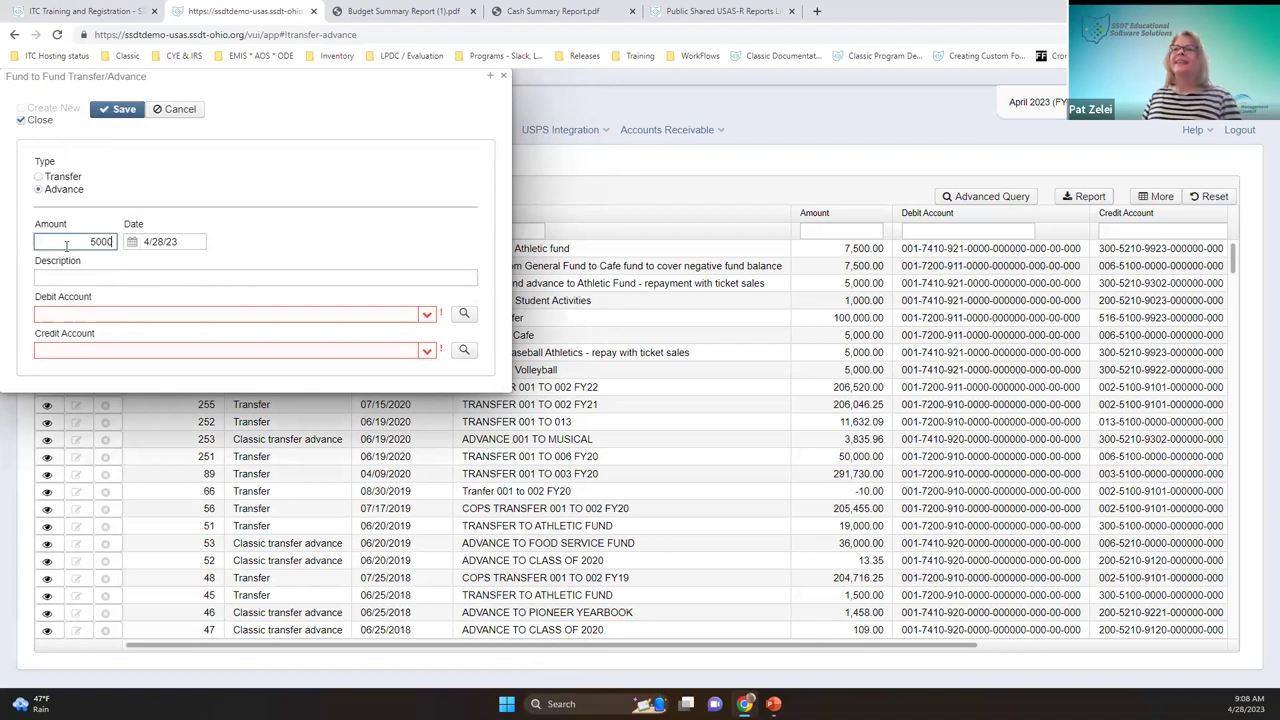
left_click(92, 311)
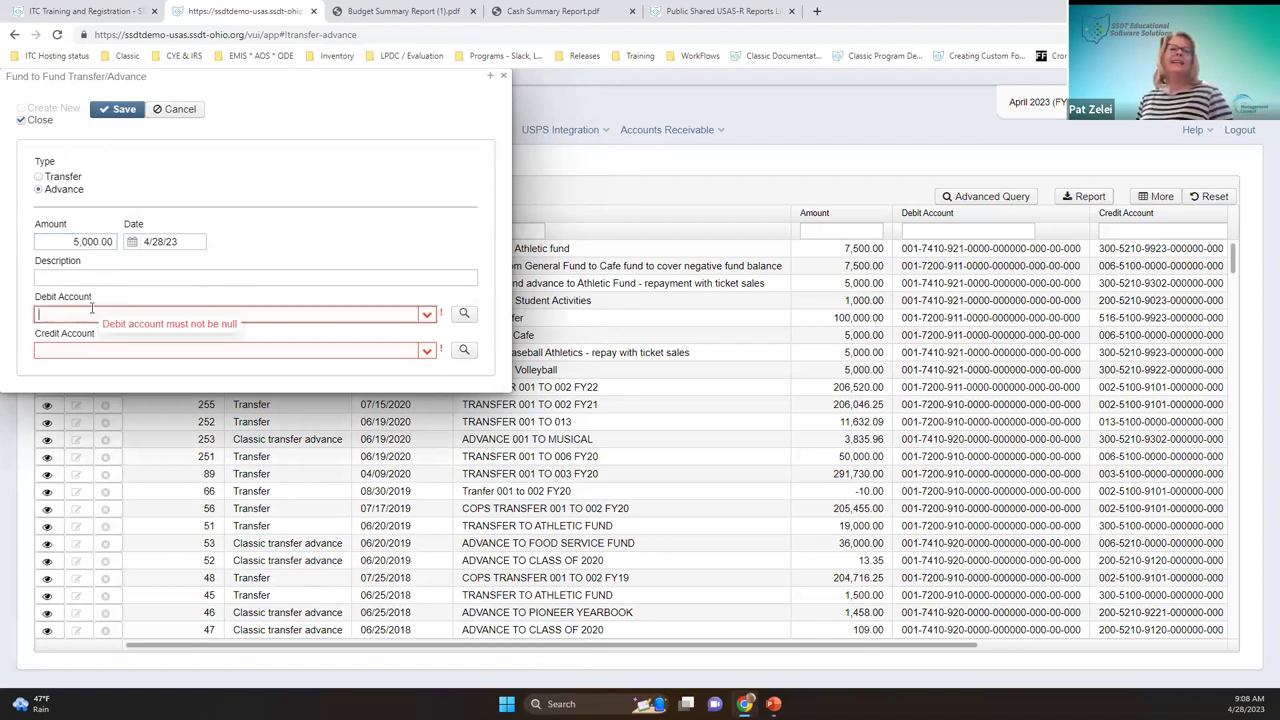
type("001")
key("Return")
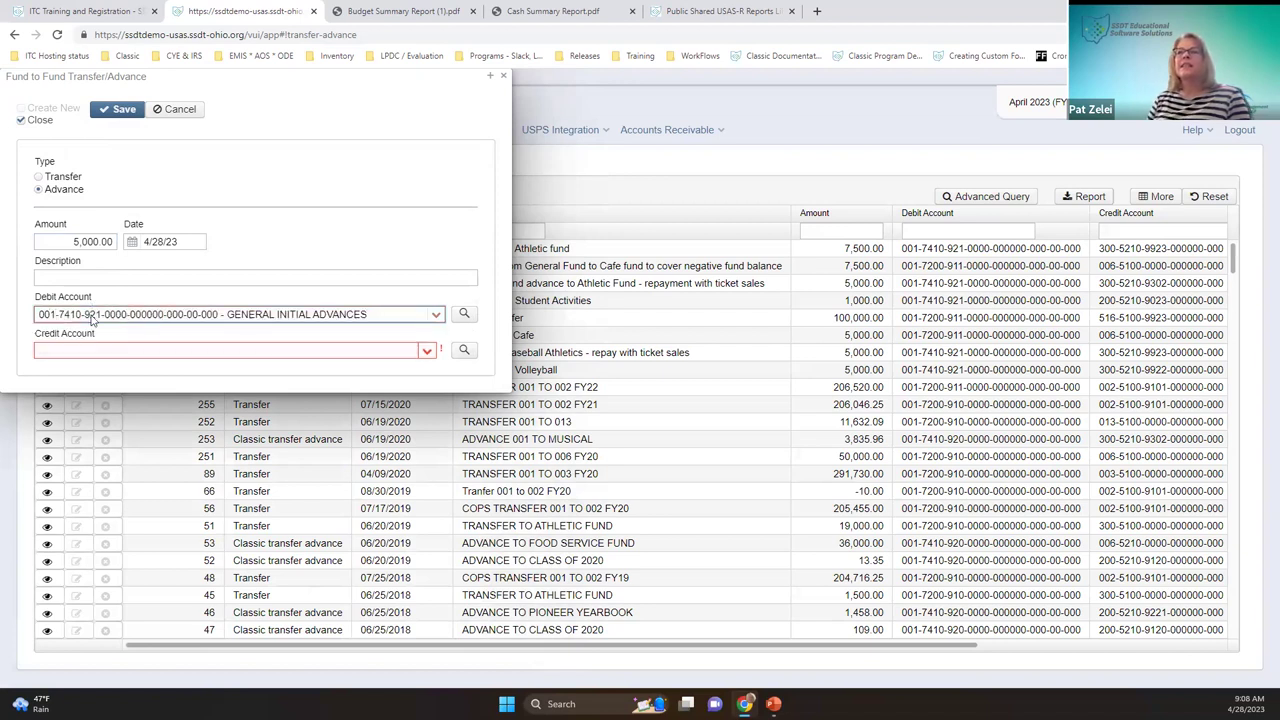
left_click(119, 349)
type("200-52")
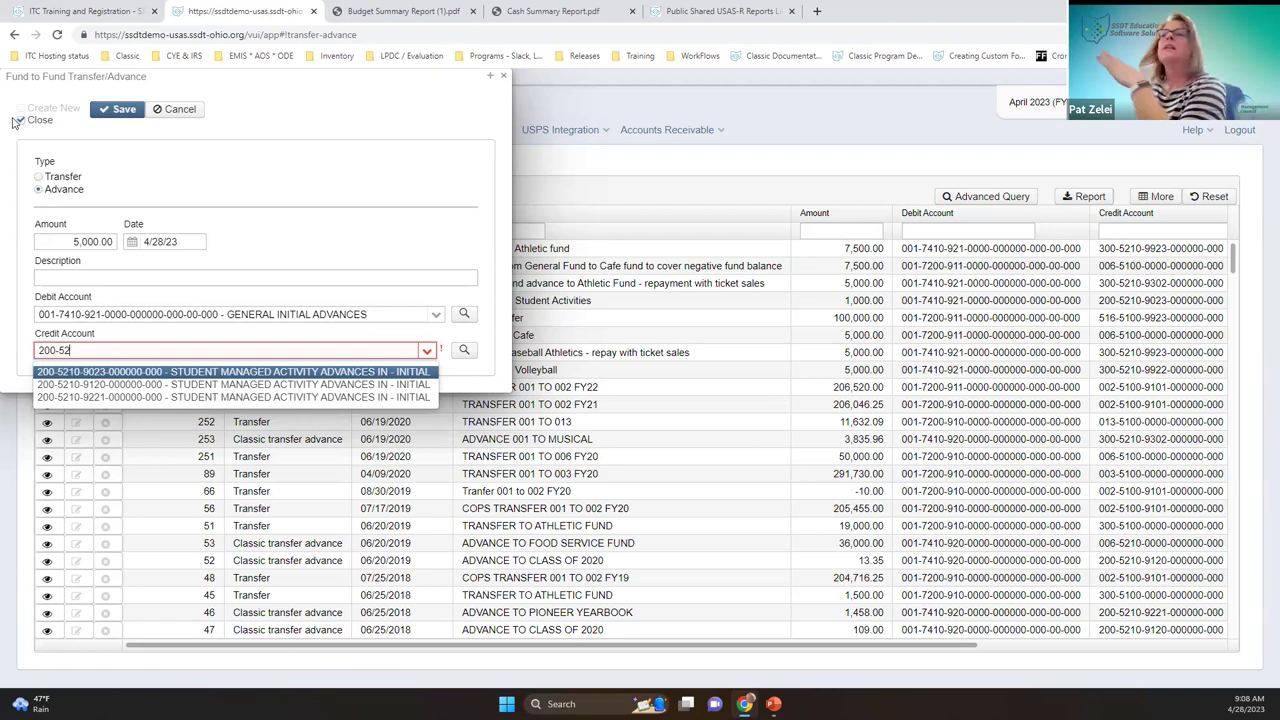
left_click(503, 79)
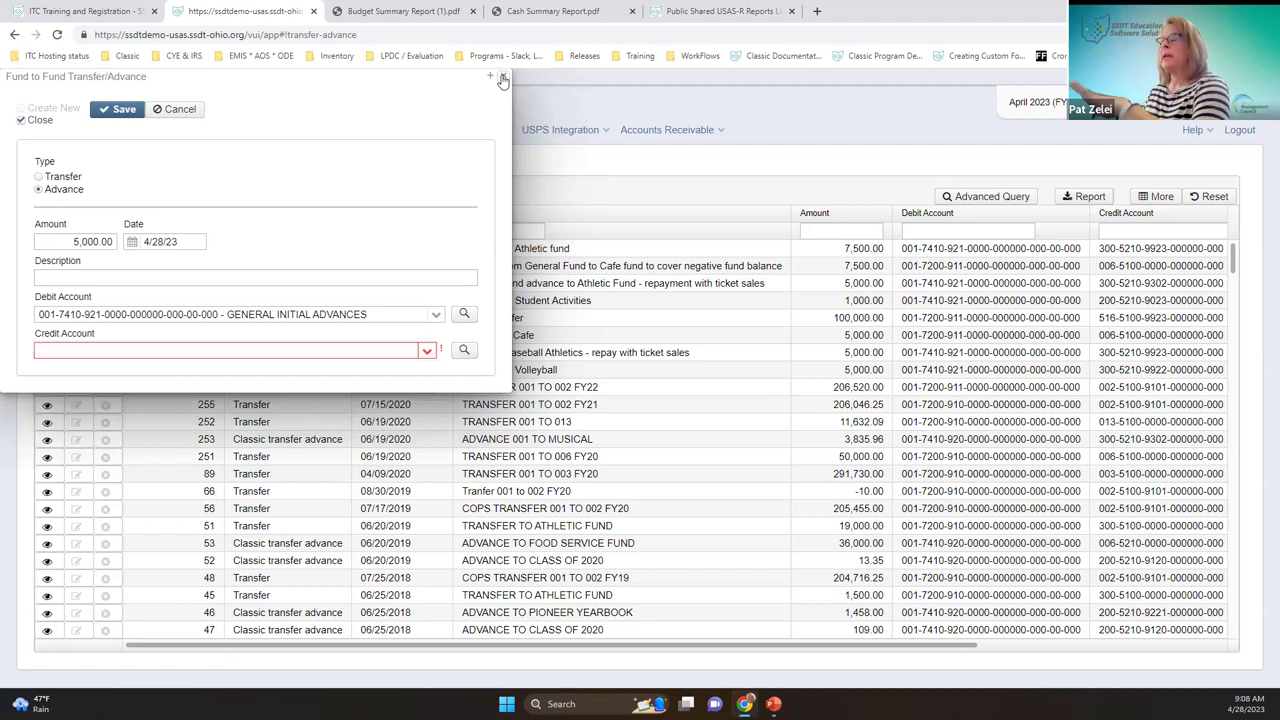
left_click(503, 79)
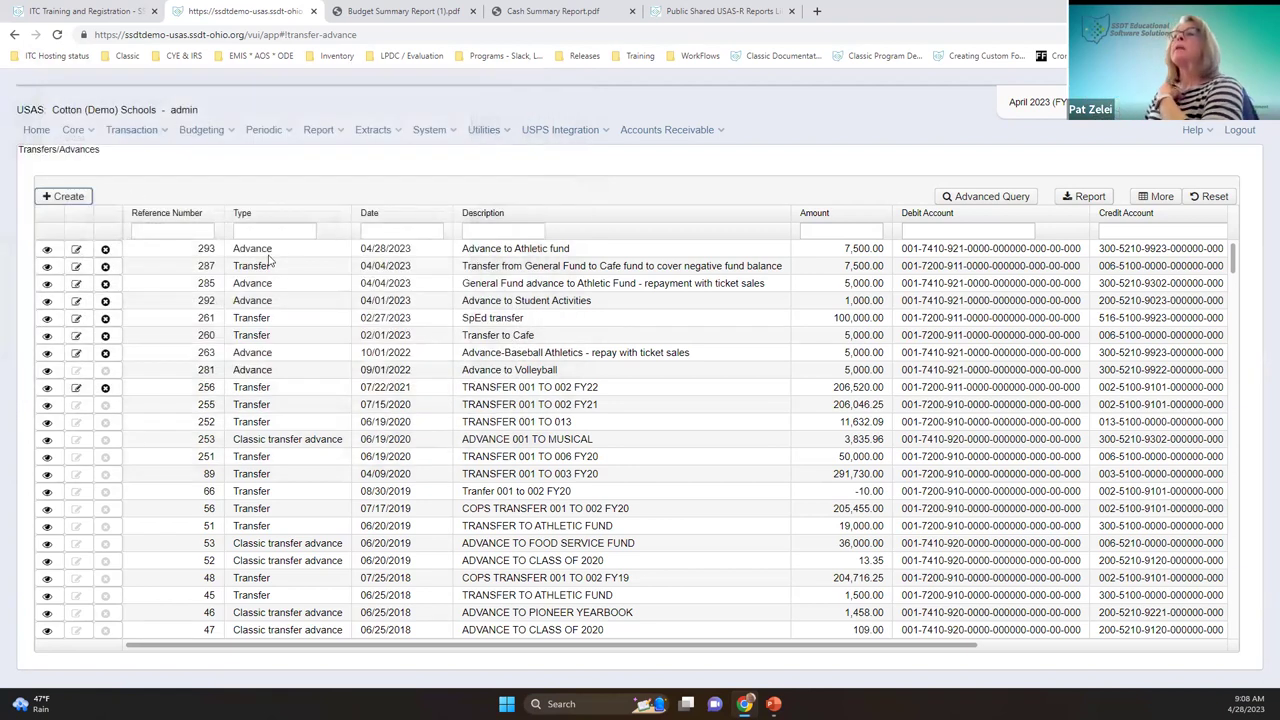
View the Advance to Athletic fund record and its repayments section, and check the columns available for the transfers grid
left_click(46, 249)
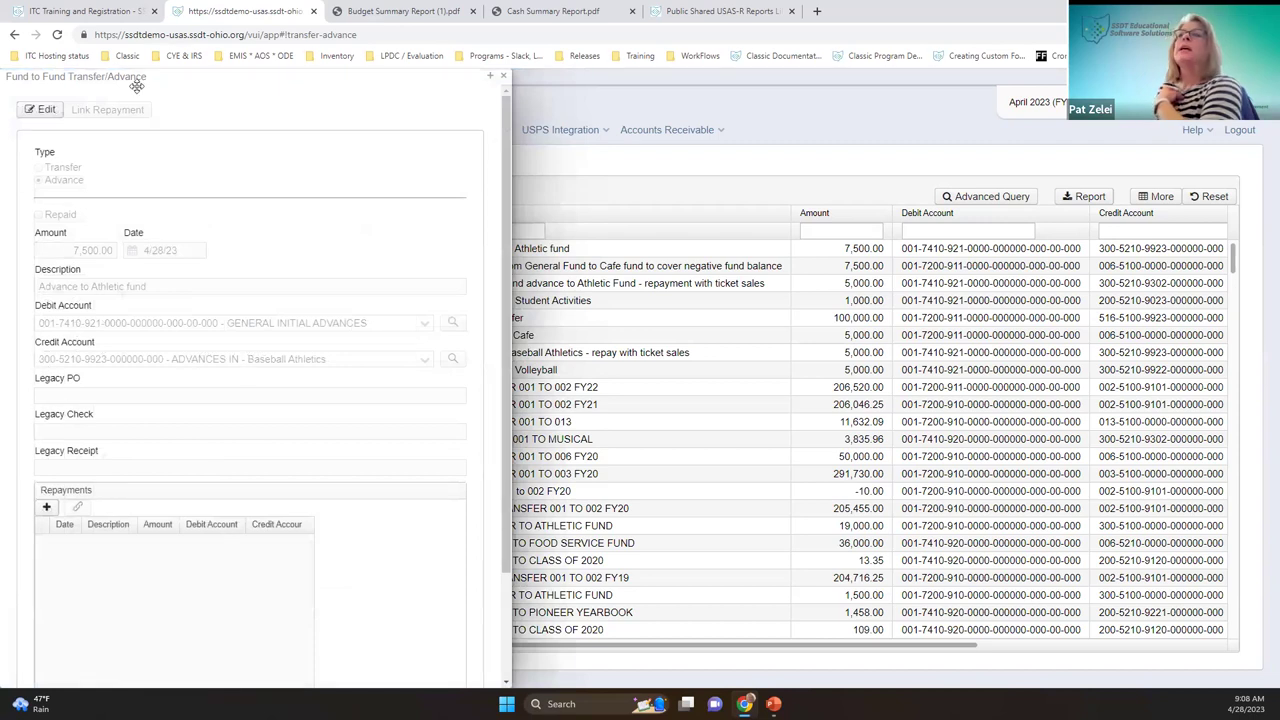
left_click(504, 77)
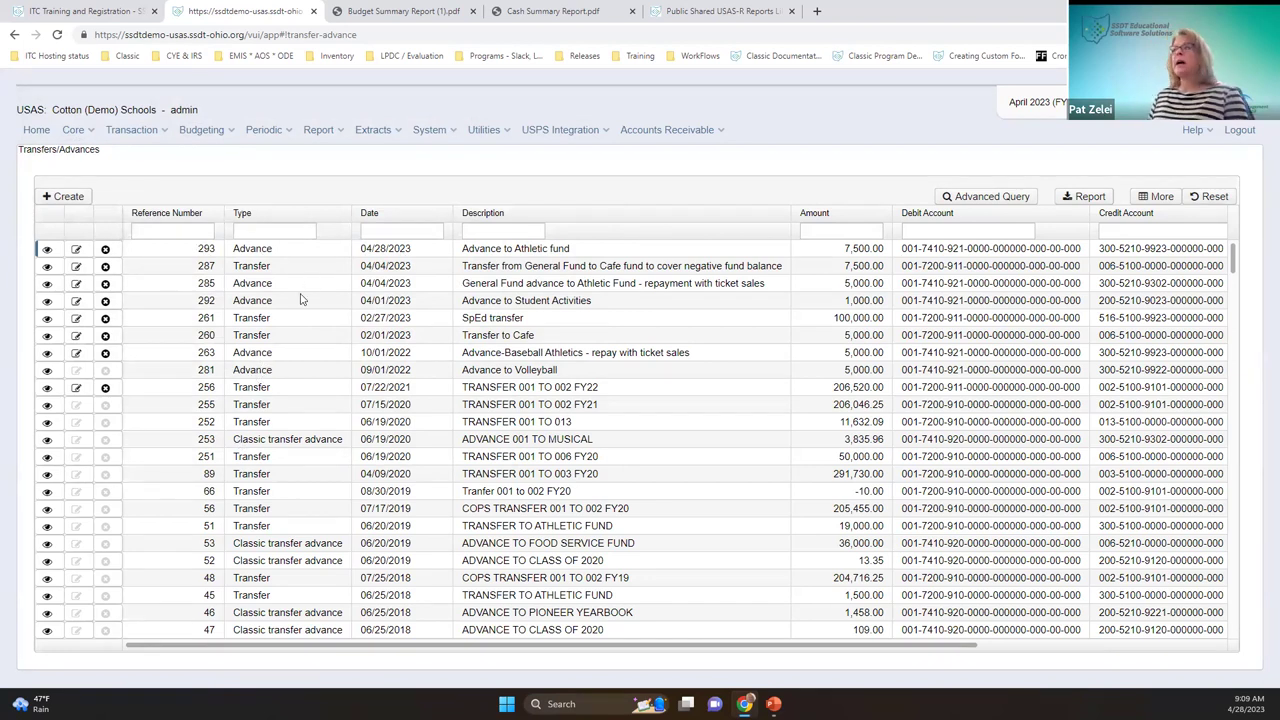
left_click(1162, 199)
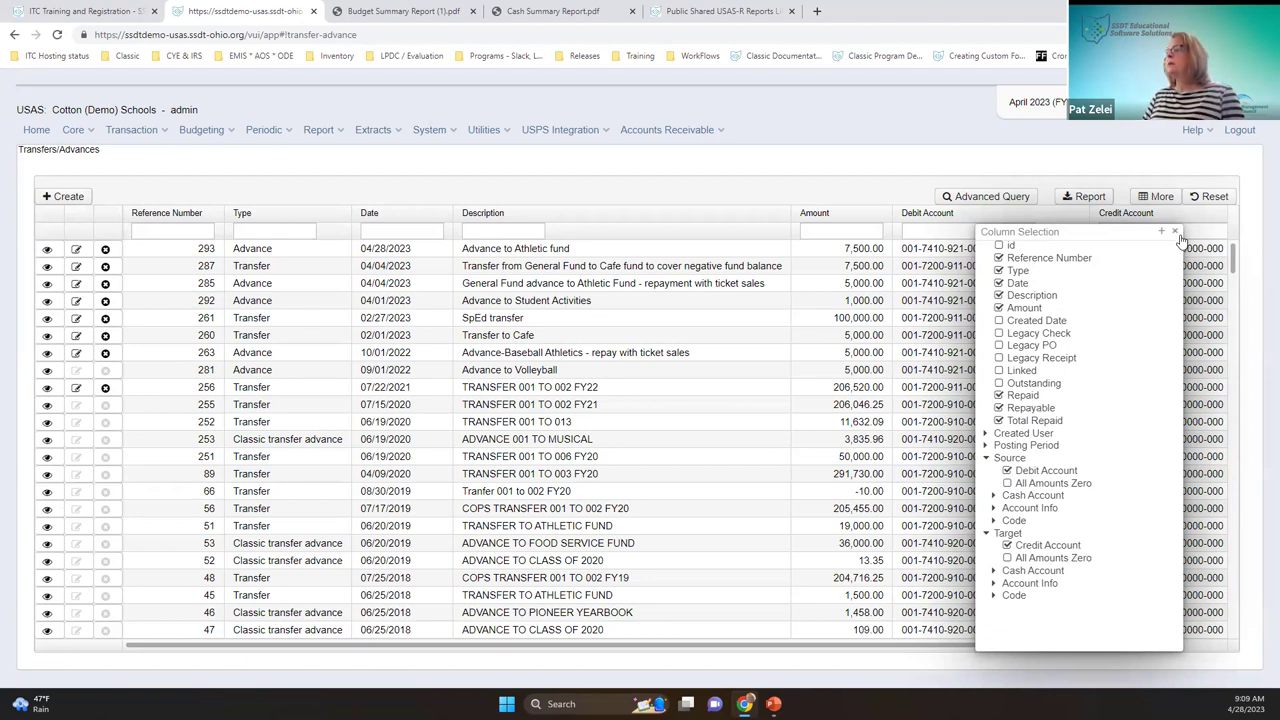
key("Escape")
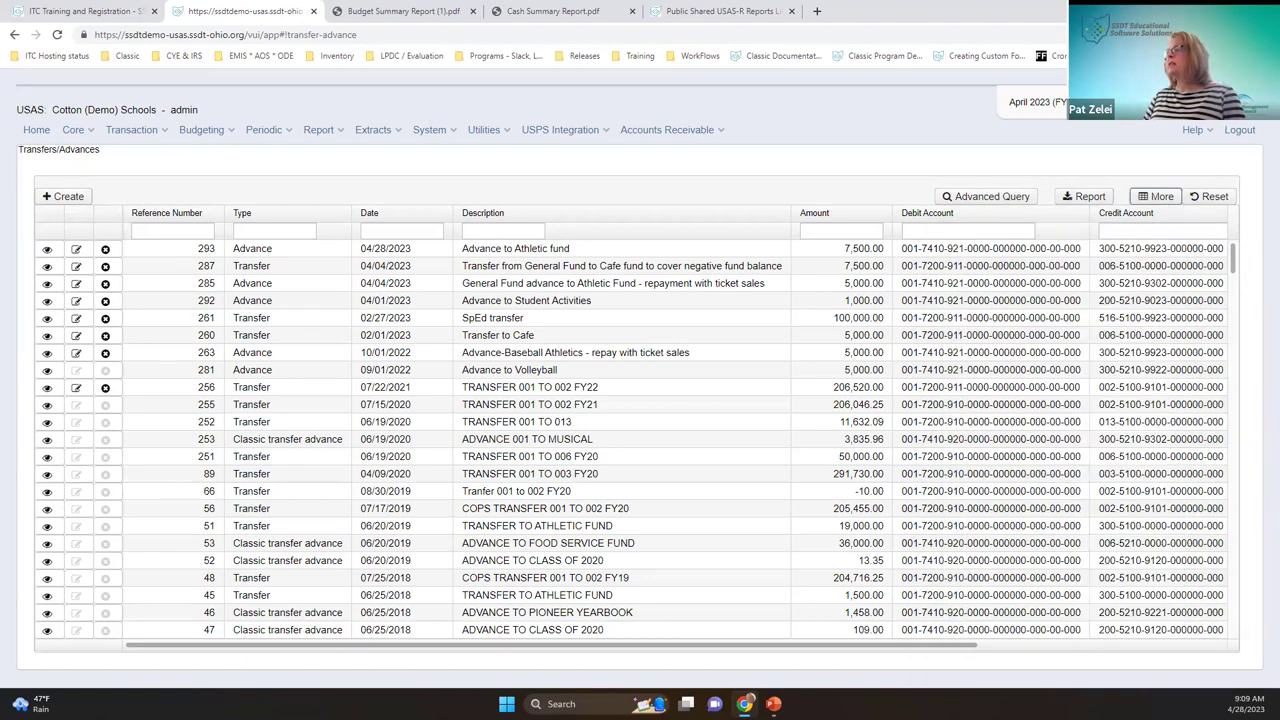
Move the Total Repaid and Repaid columns between Description and Amount in the transfers grid
left_click(1046, 645)
mouse_move(958, 227)
left_mouse_down()
mouse_move(488, 212)
mouse_move(1078, 222)
mouse_move(830, 210)
mouse_move(797, 250)
left_mouse_up()
left_click(1100, 213)
scroll(1201, 234, "right", 5)
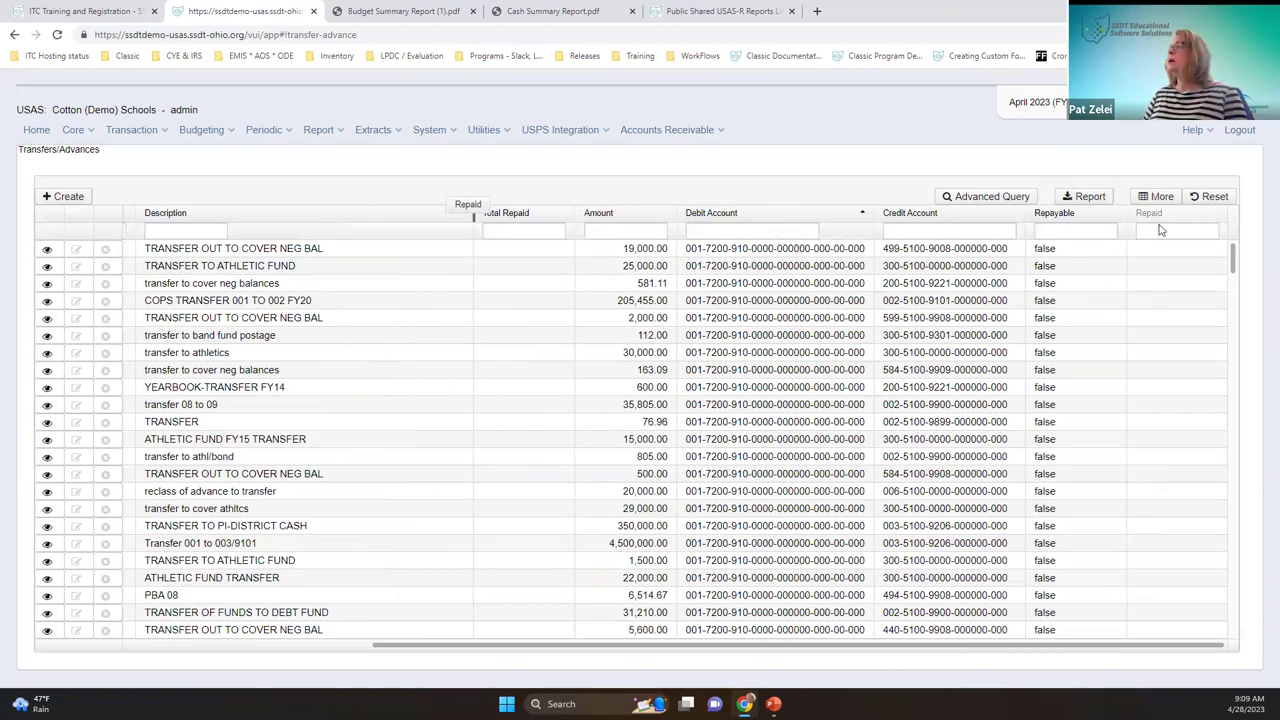
left_click_drag(1183, 225, 1183, 225)
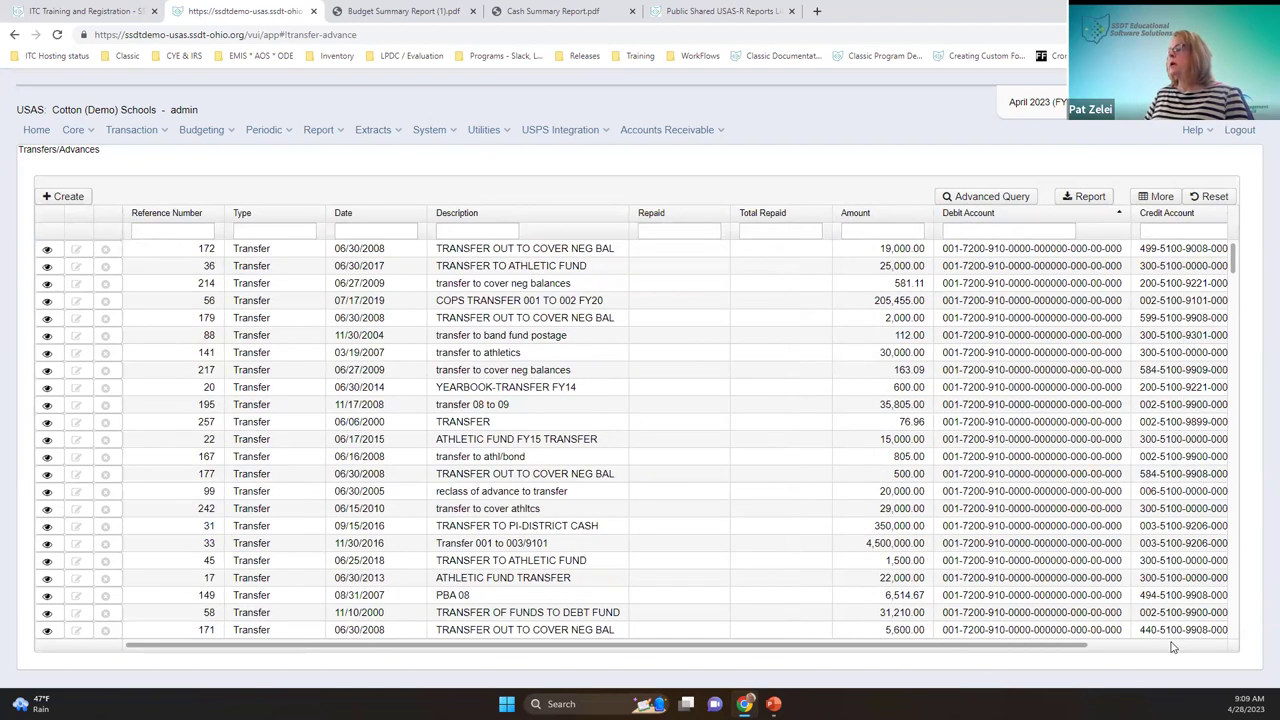
Rearrange the transfers grid columns so Debit Account, Credit Account and Repayable come directly after Type, followed by Description and Repaid
scroll(1149, 220, "right", 3)
left_click_drag(630, 238, 546, 240)
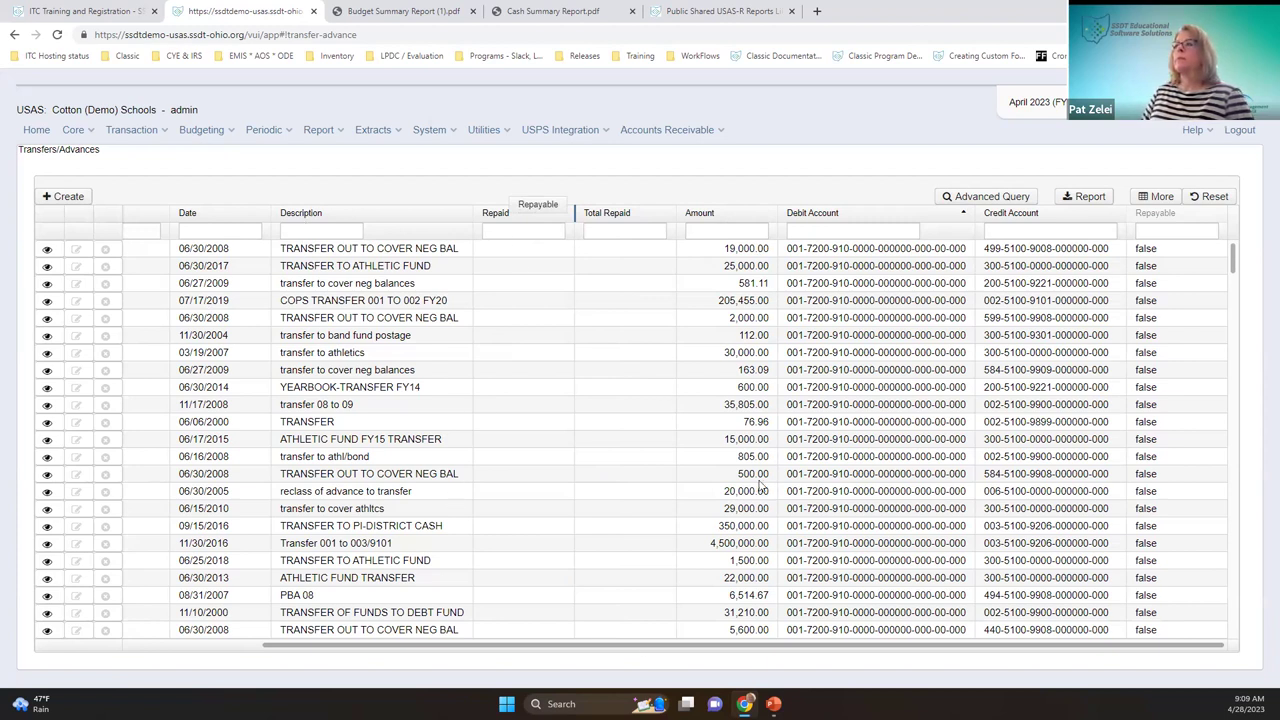
left_click_drag(538, 204, 723, 204)
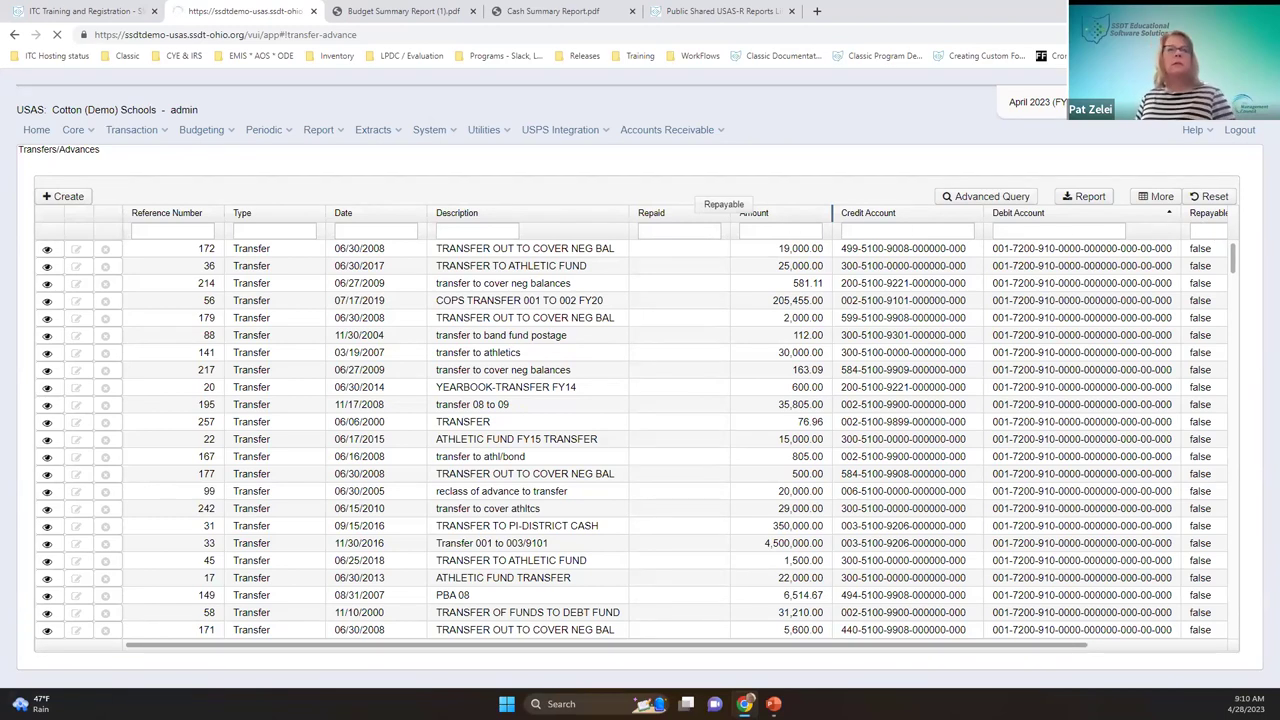
left_click_drag(723, 204, 1215, 204)
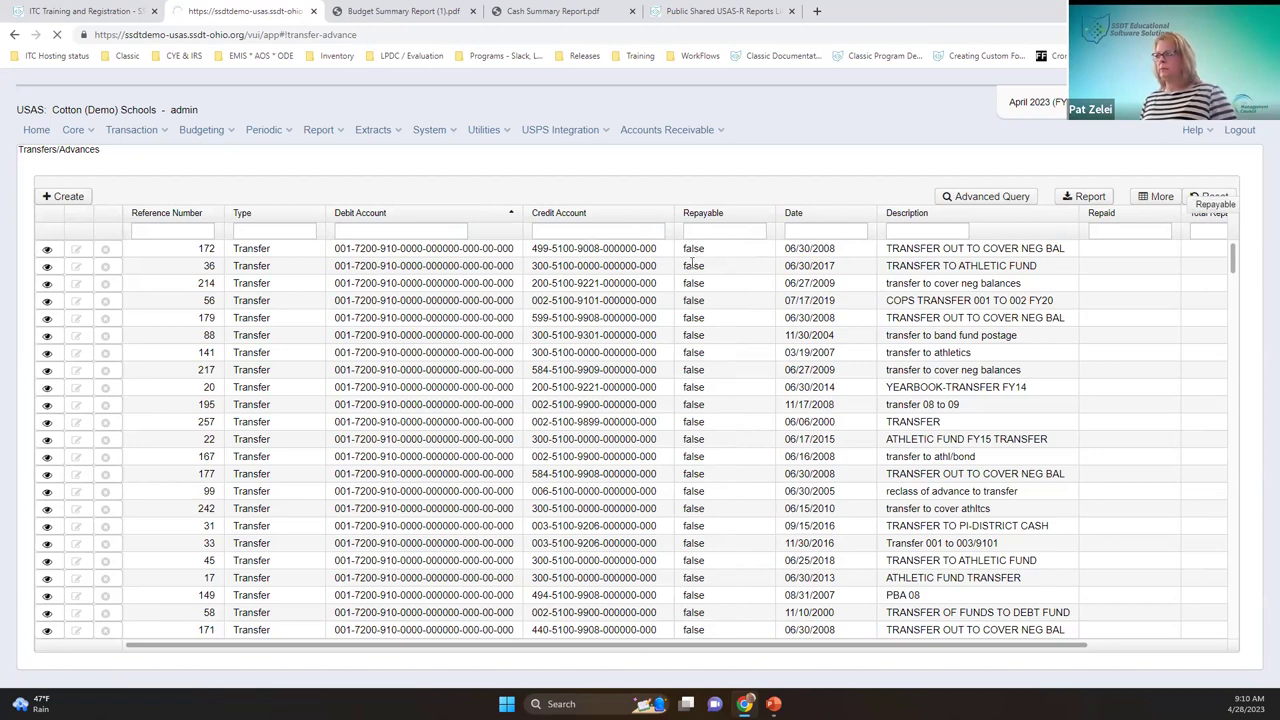
left_click_drag(1215, 204, 745, 204)
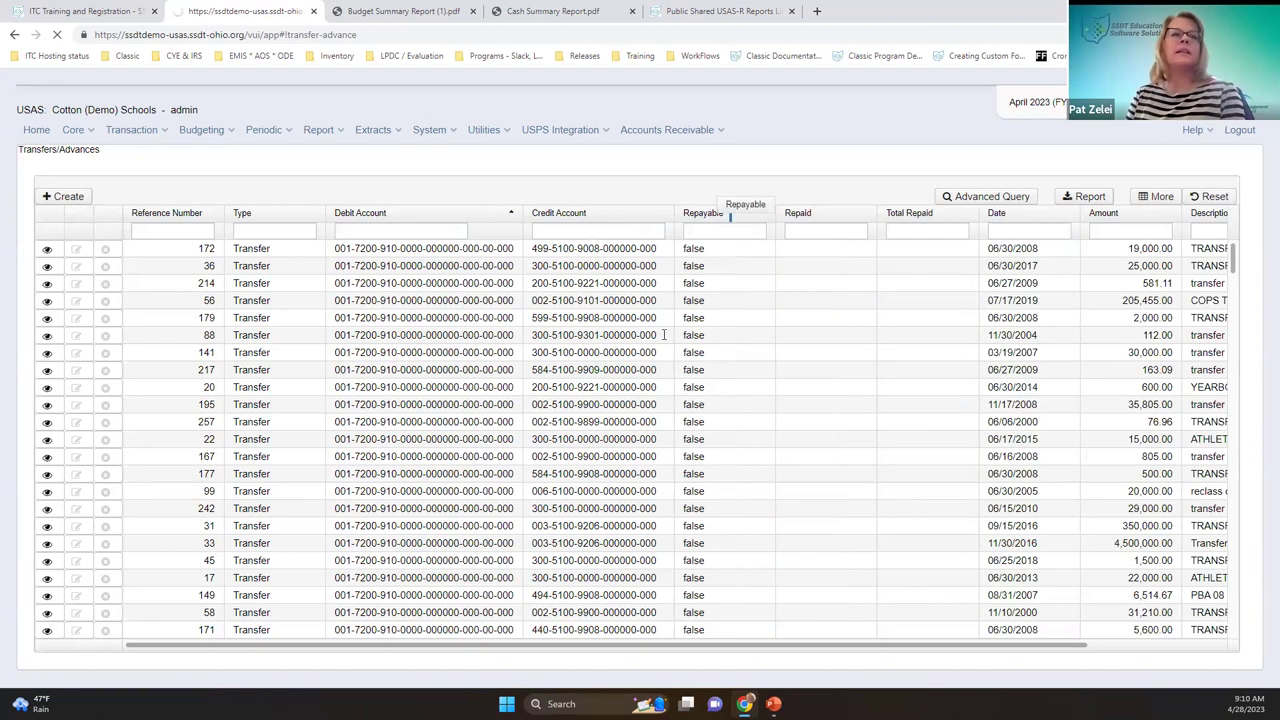
left_click_drag(663, 335, 663, 340)
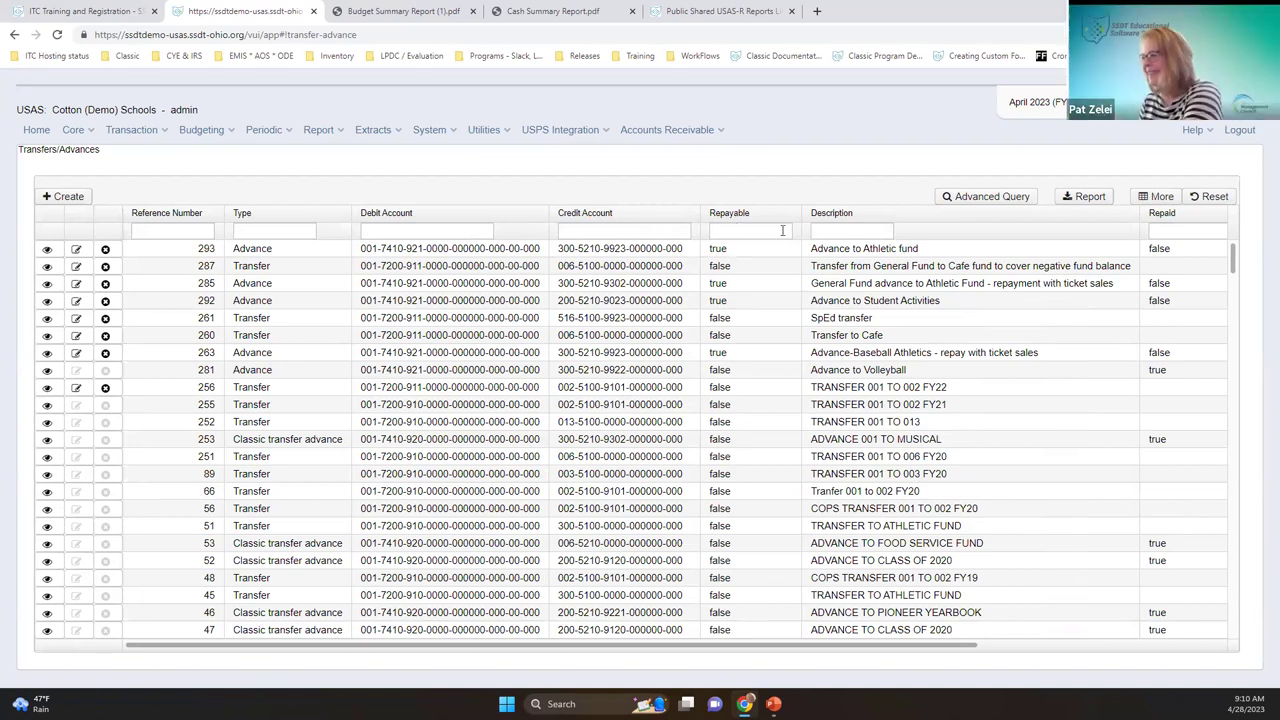
Filter the transfers grid's Repayable column by t and start a repayment for the Advance to Athletic fund record
left_click(760, 232)
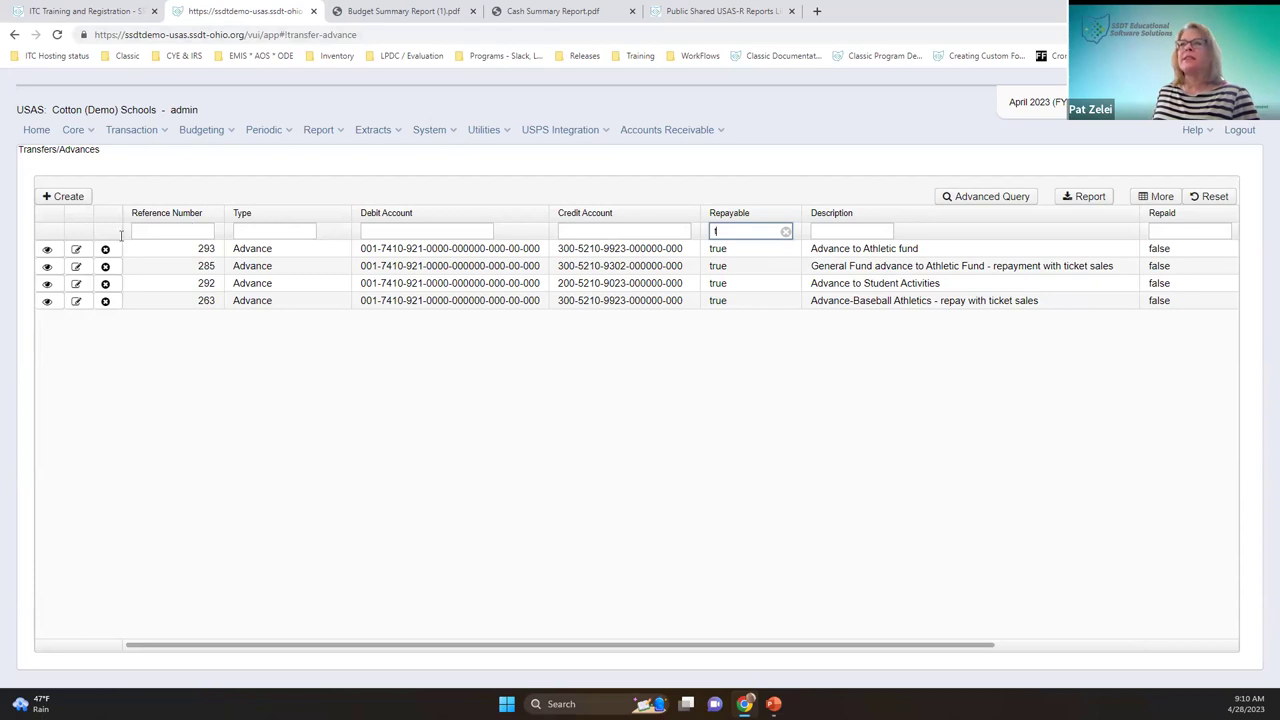
left_click(46, 251)
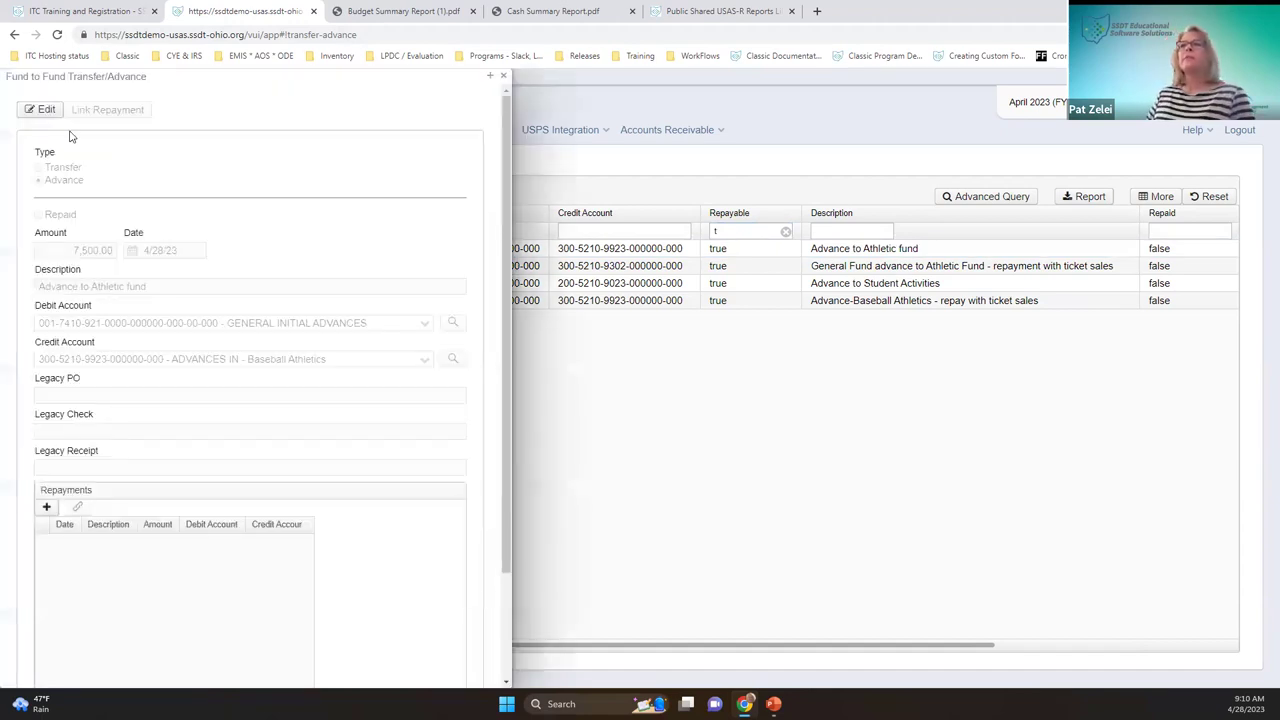
left_click(46, 509)
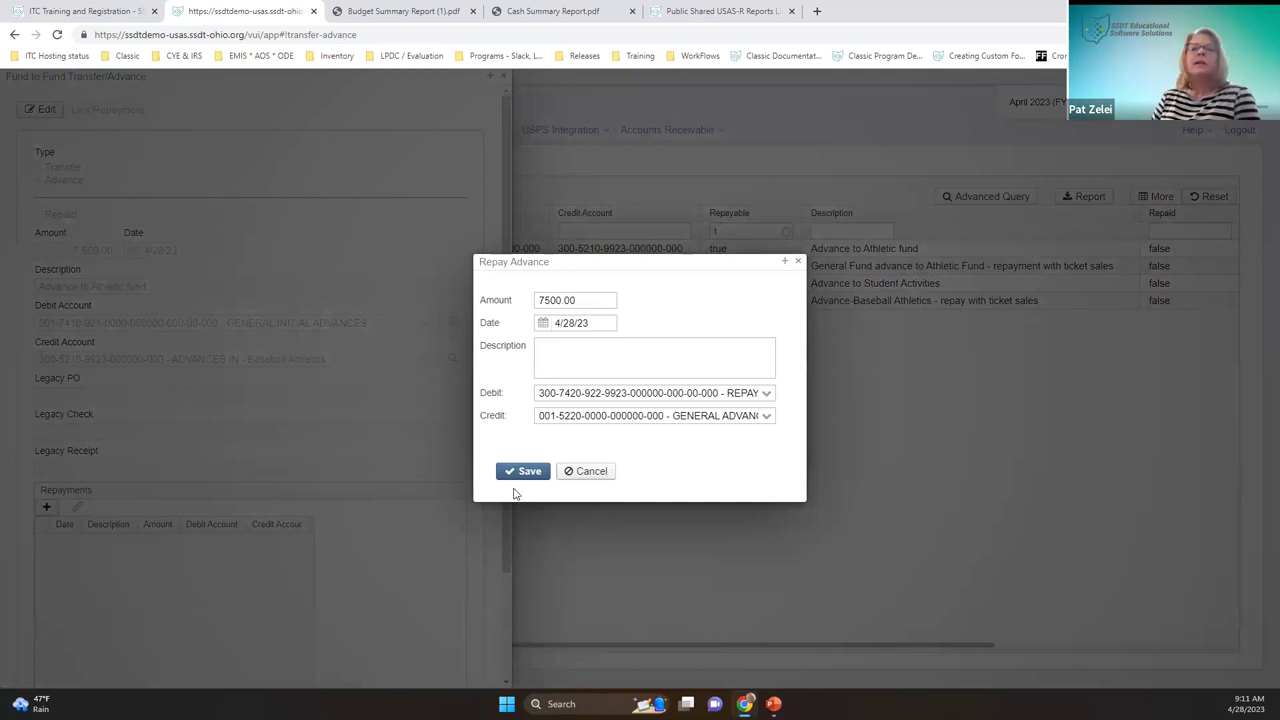
Save a 1000 repayment dated 4/29/23 with the description "receipt from ticket sales"
left_click_drag(590, 306, 409, 295)
type("1000")
key("Tab")
type("042923")
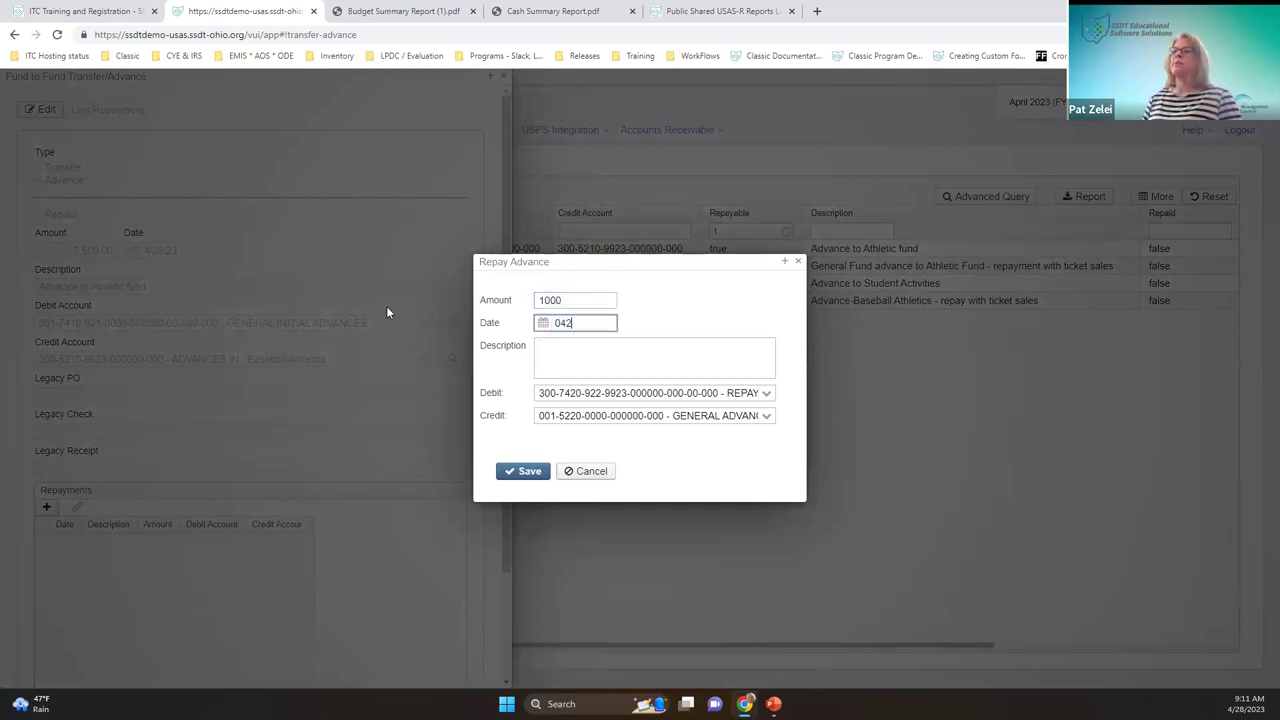
key("Tab")
type("receipt from ticket sales")
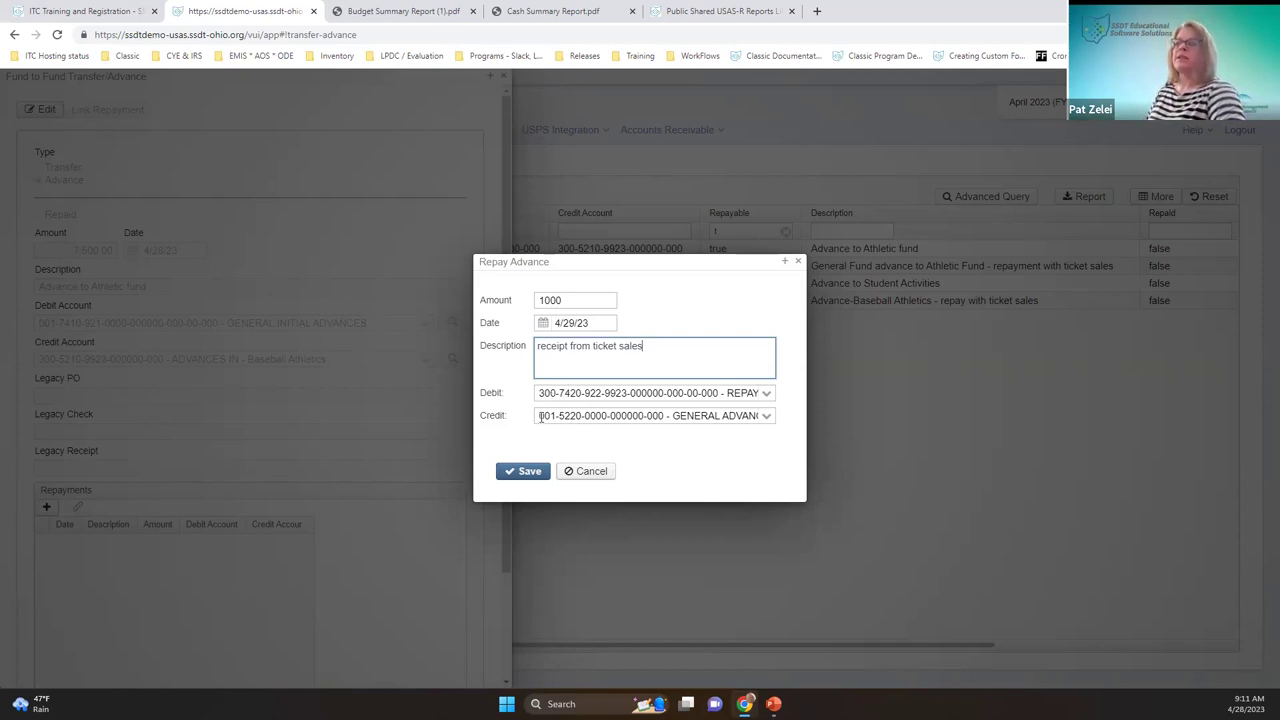
left_click(531, 472)
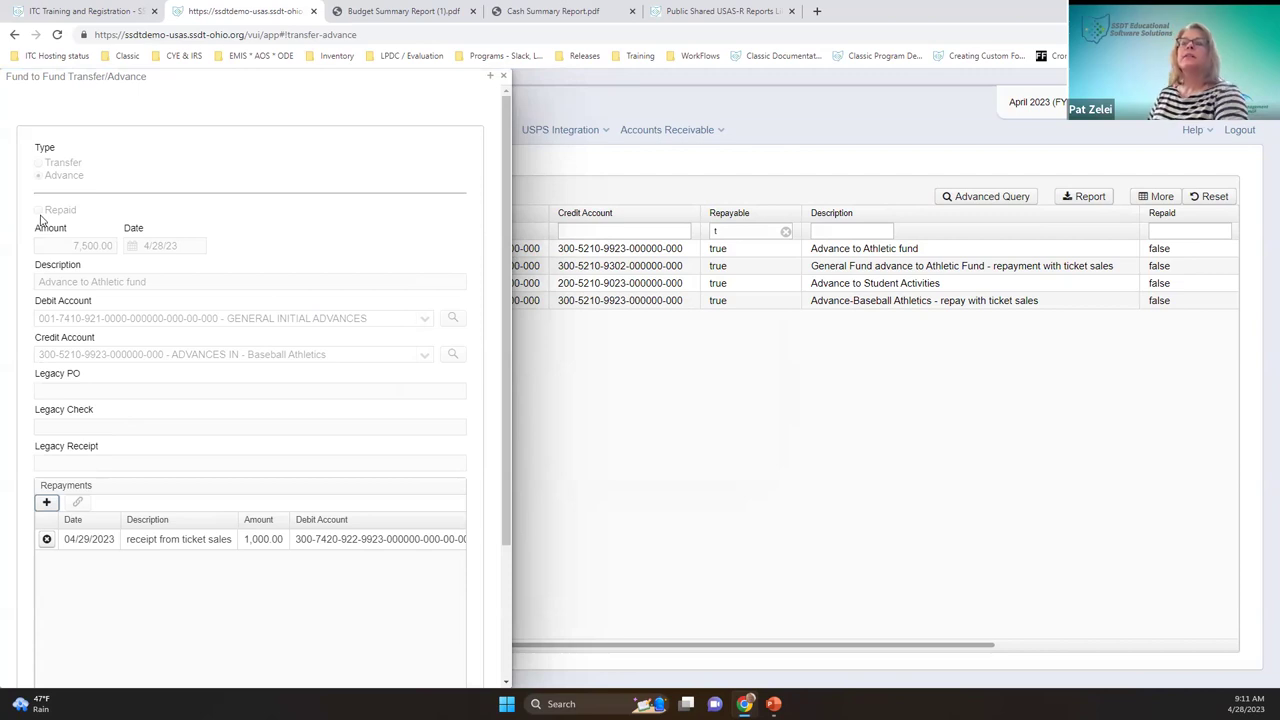
Add a second repayment of 5500.00 described as "revenue" to the Advance to Athletic fund, and close the record
left_click_drag(228, 82, 415, 118)
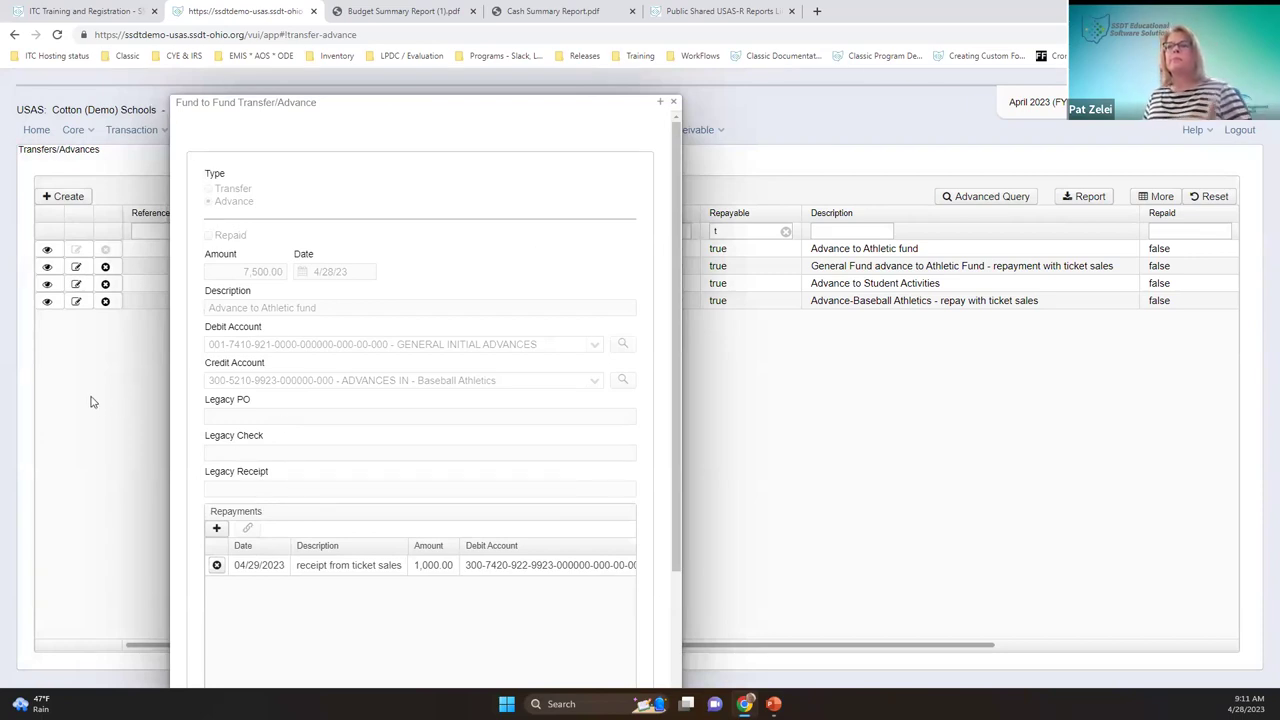
left_click(216, 528)
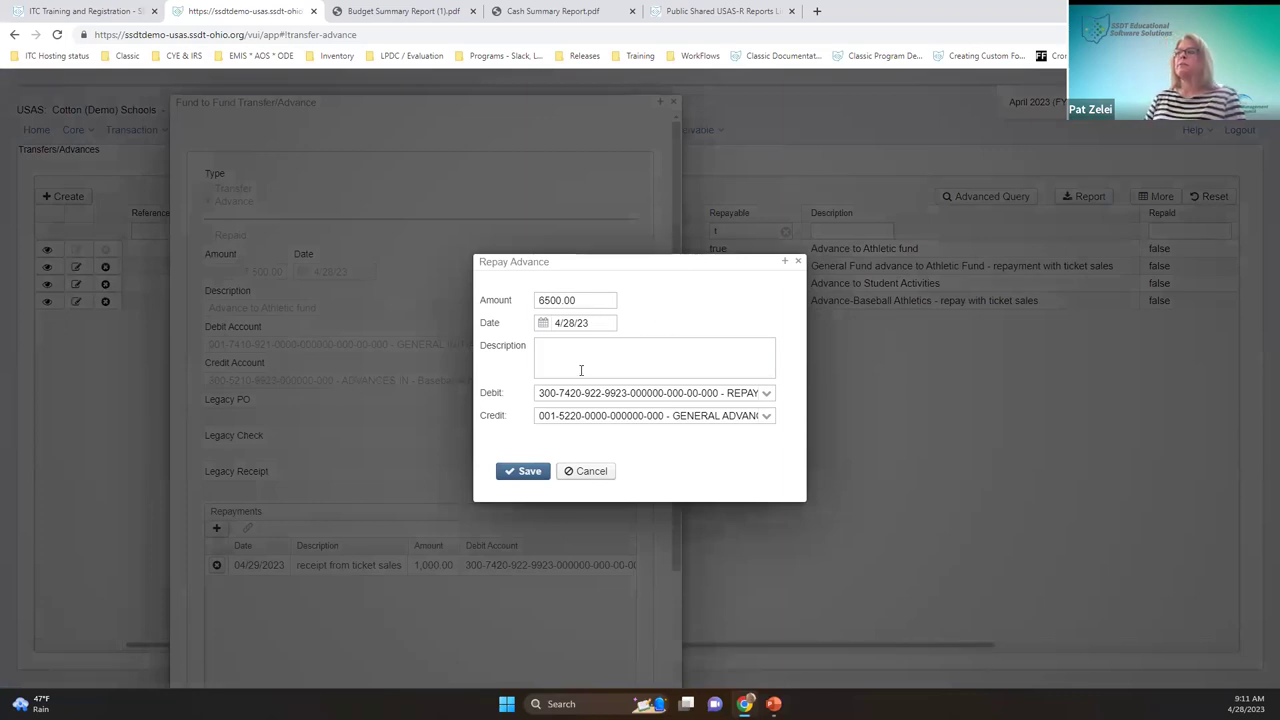
left_click(580, 355)
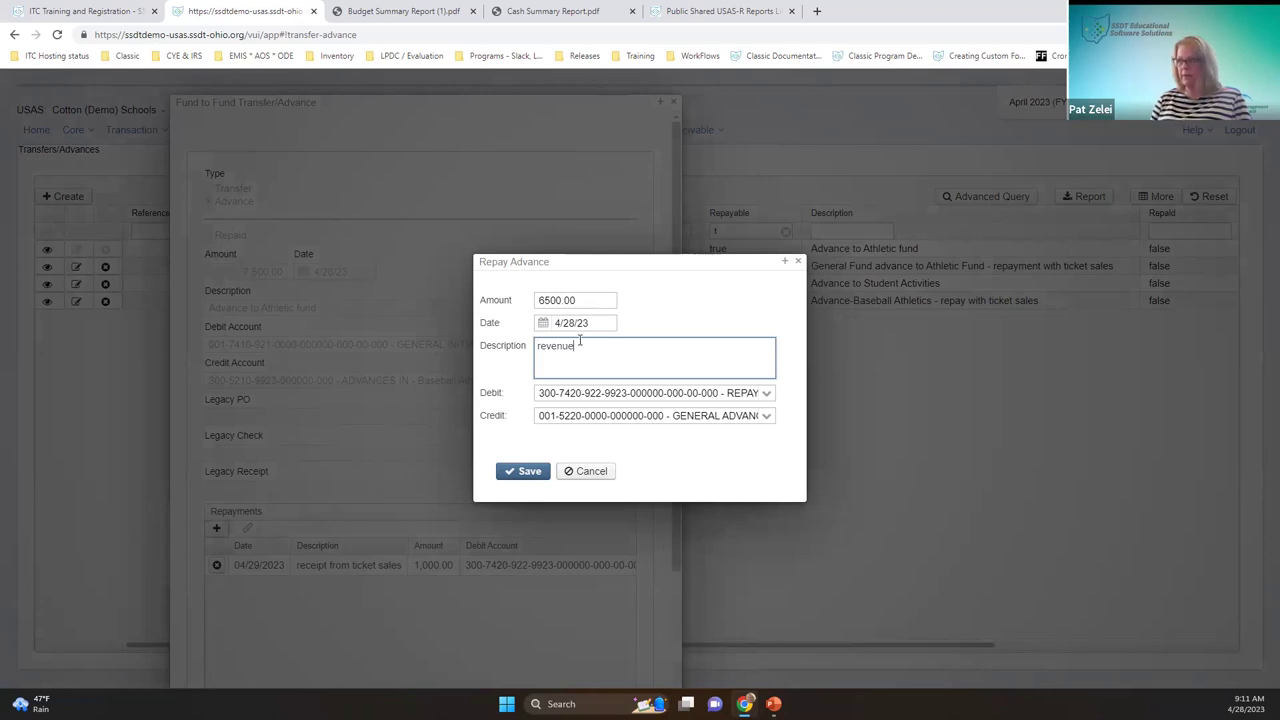
double_click(581, 299)
type("5500.00")
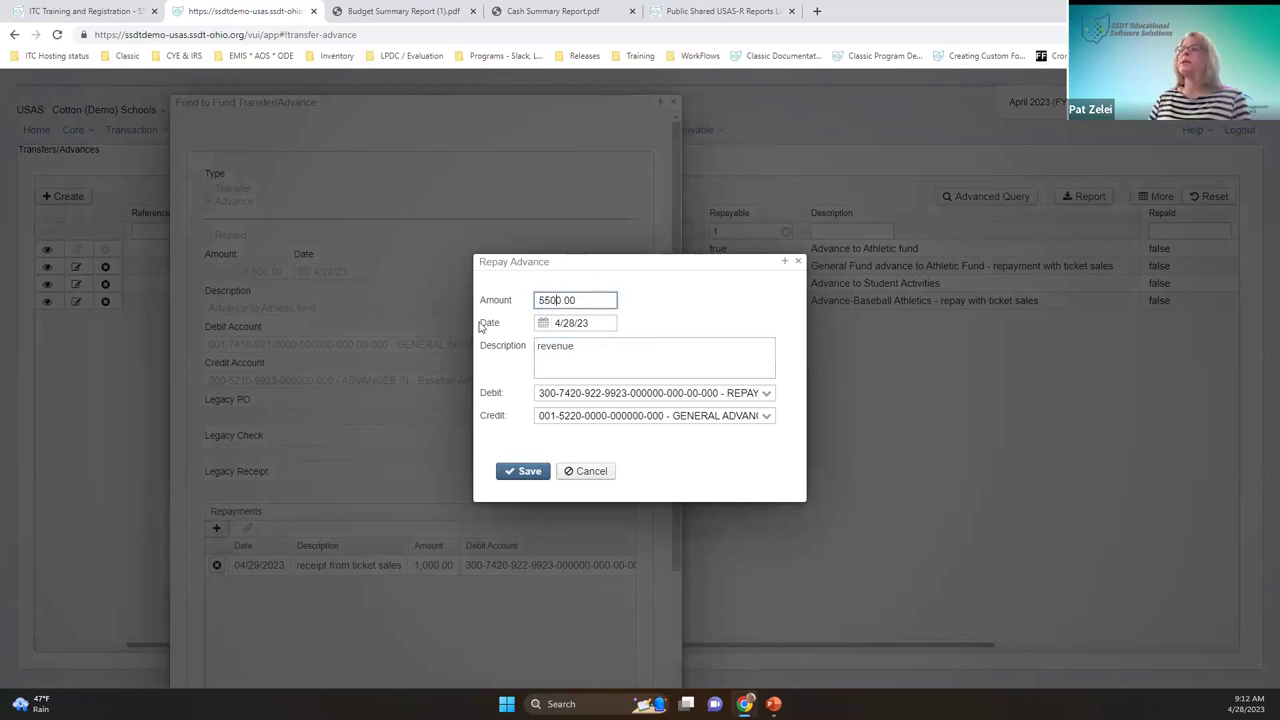
left_click(535, 471)
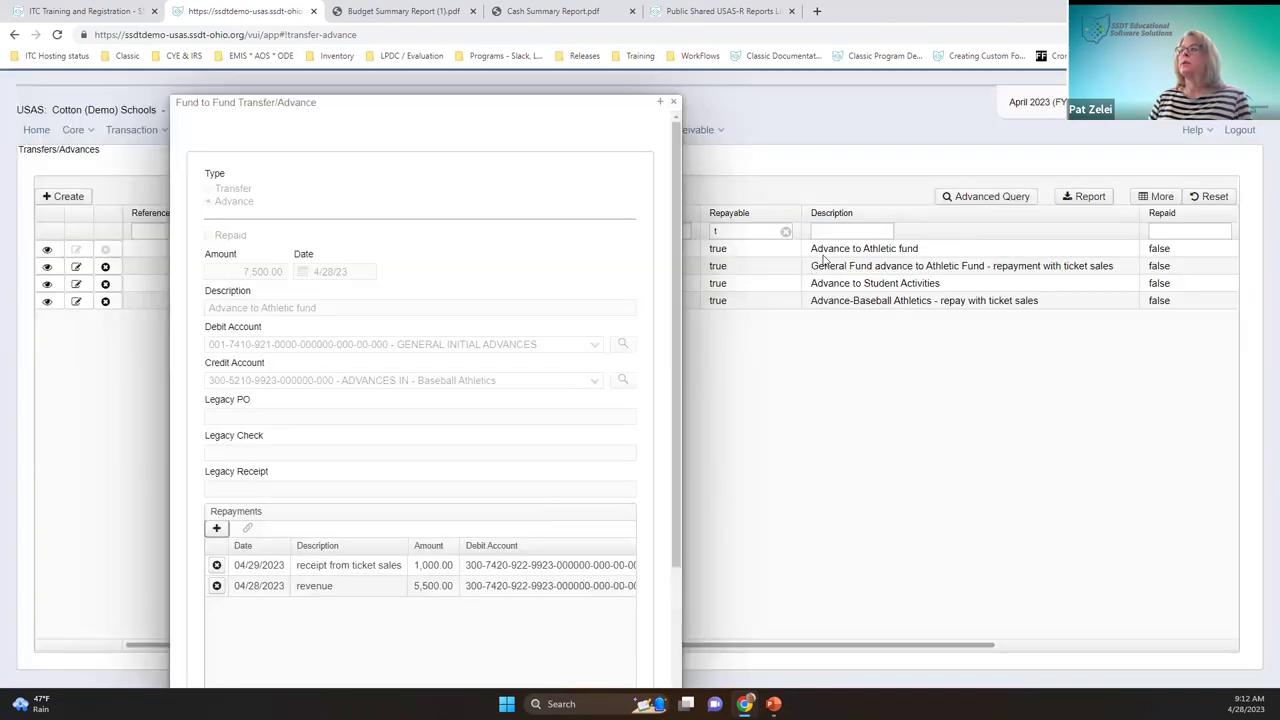
key("Escape")
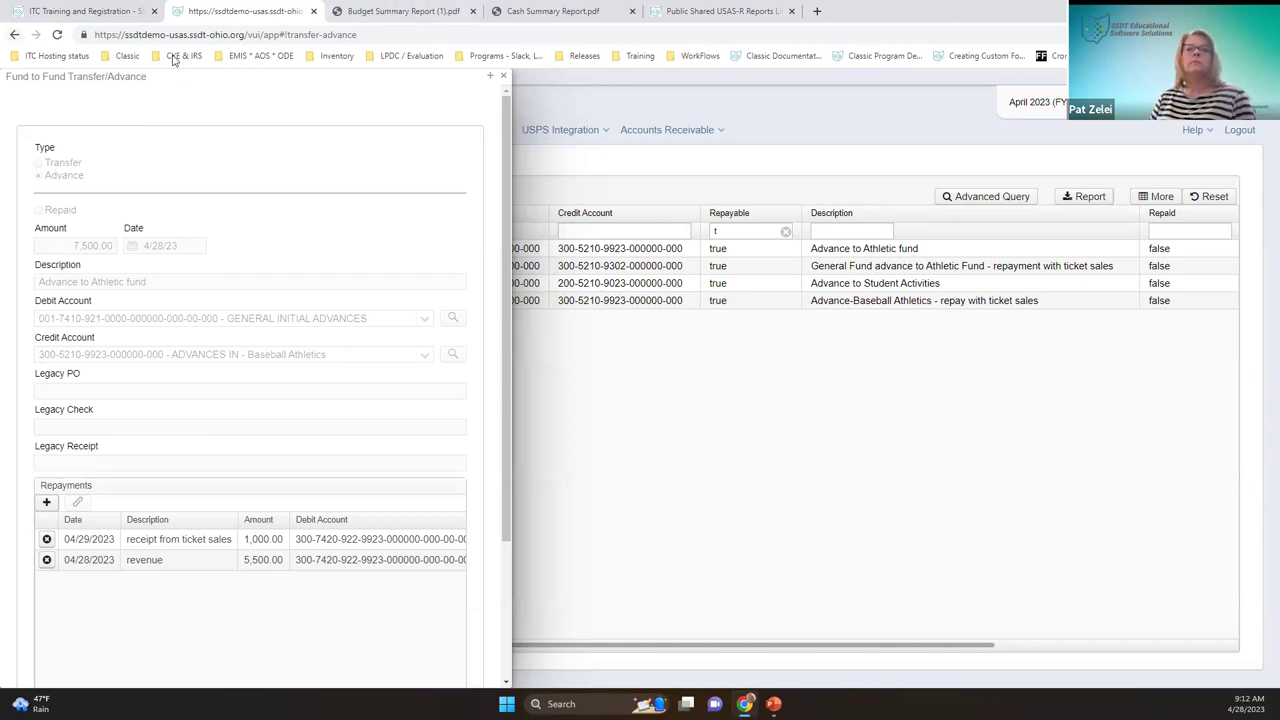
left_click(503, 77)
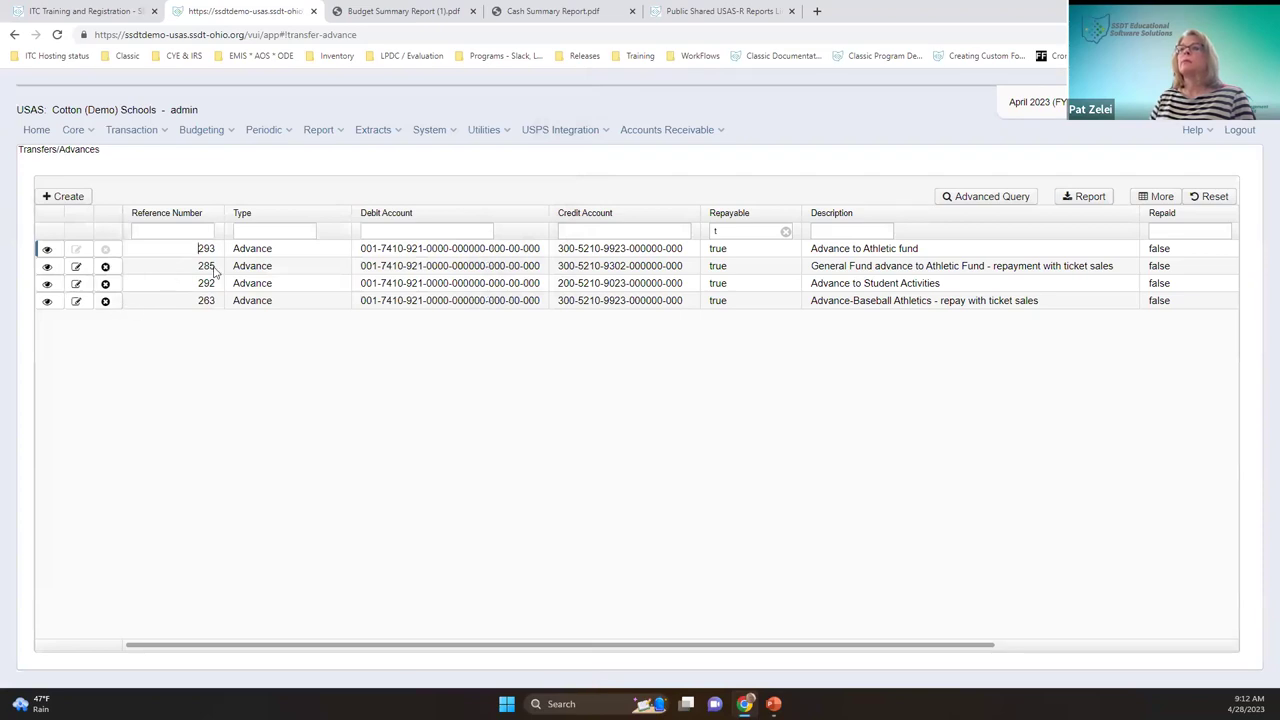
Try to add a repayment to the Advance to Student Activities record, and close the record
left_click(50, 285)
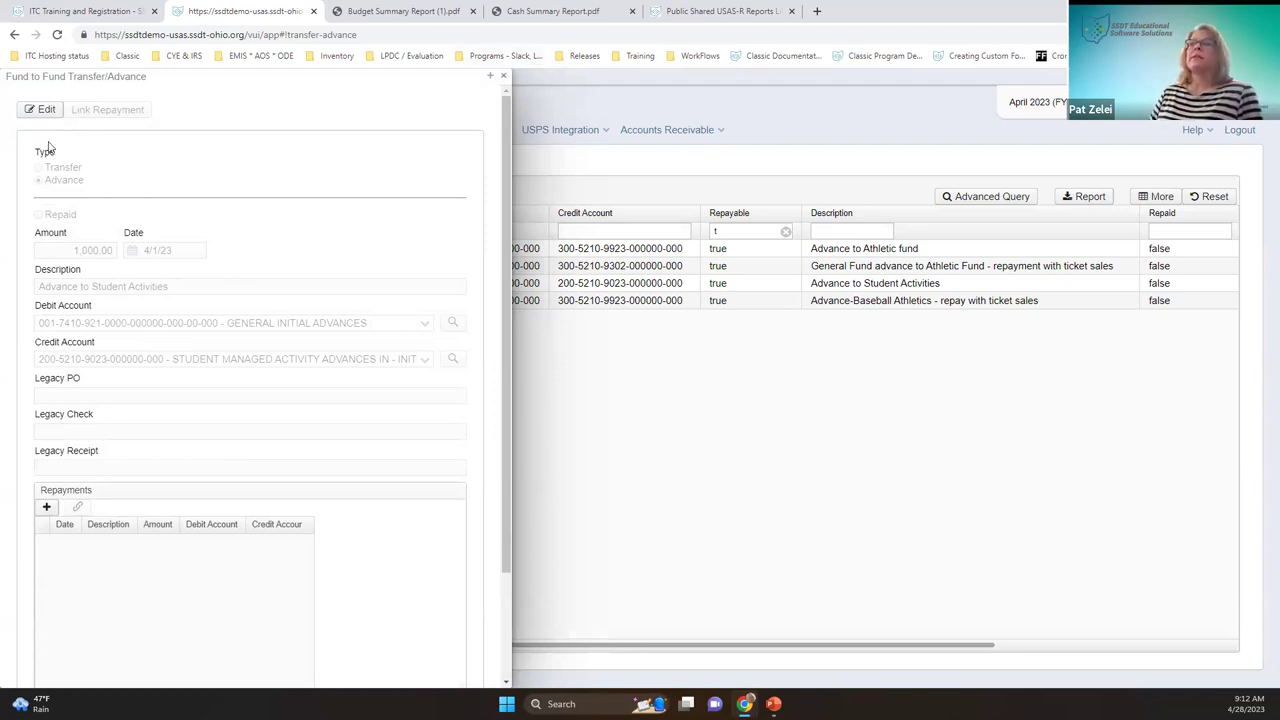
left_click(46, 508)
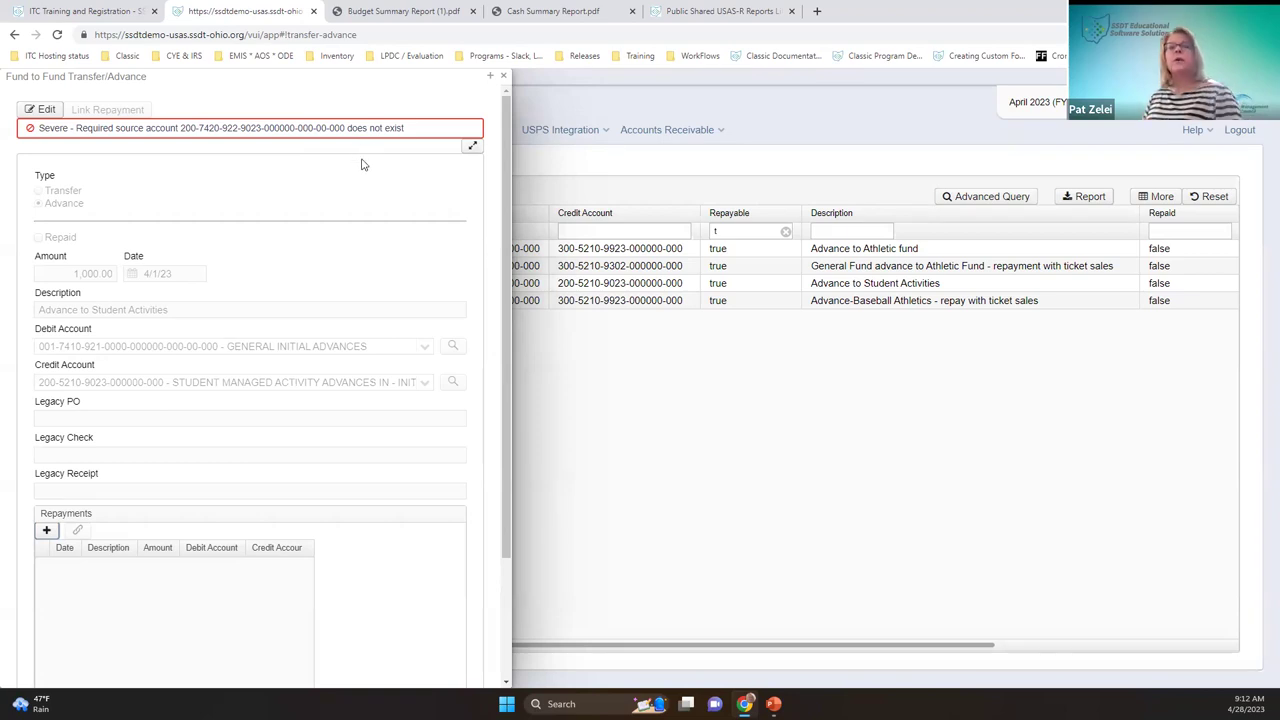
left_click(508, 80)
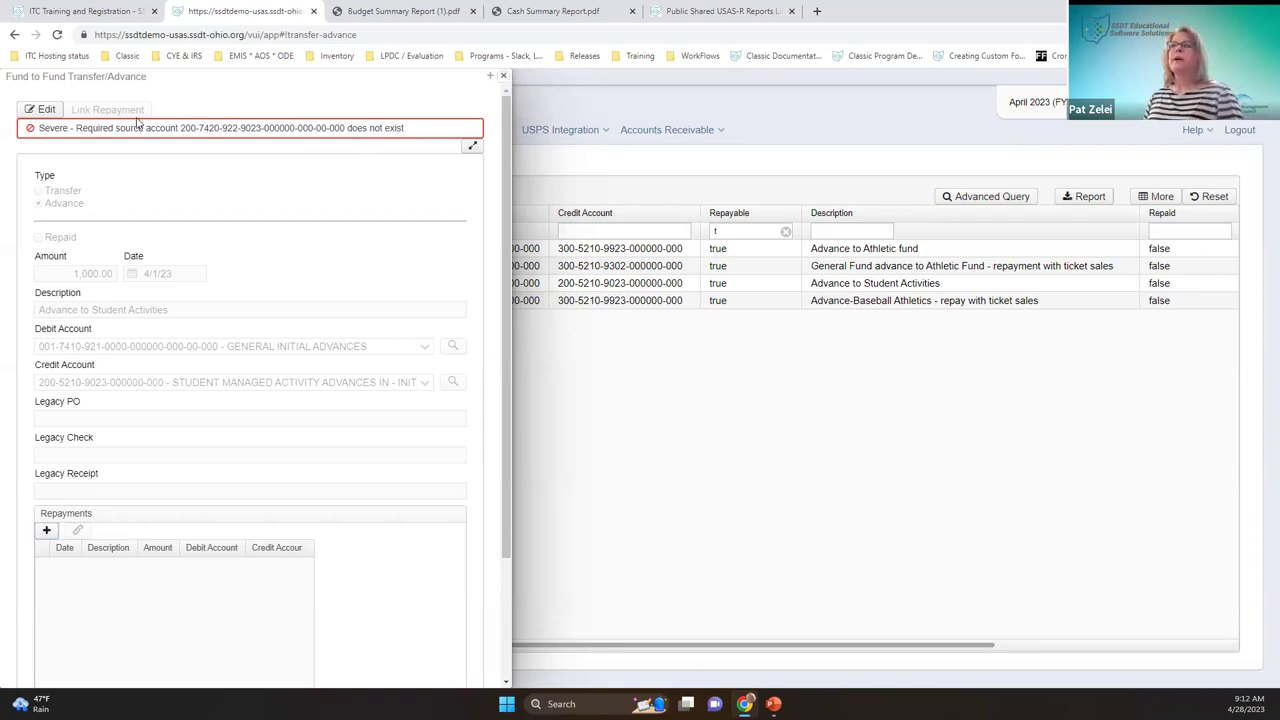
View the Funds list in the account records and return to the Transfers/Advances grid
left_click(76, 130)
left_click(92, 152)
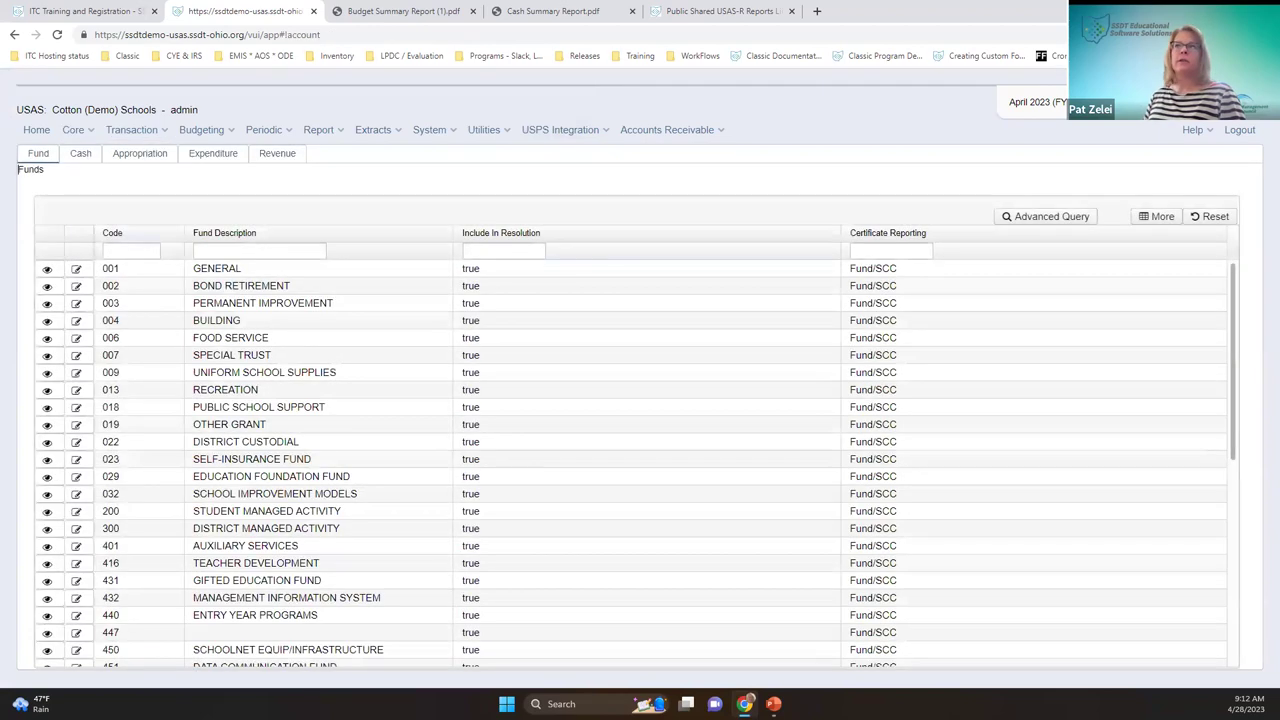
left_click(143, 132)
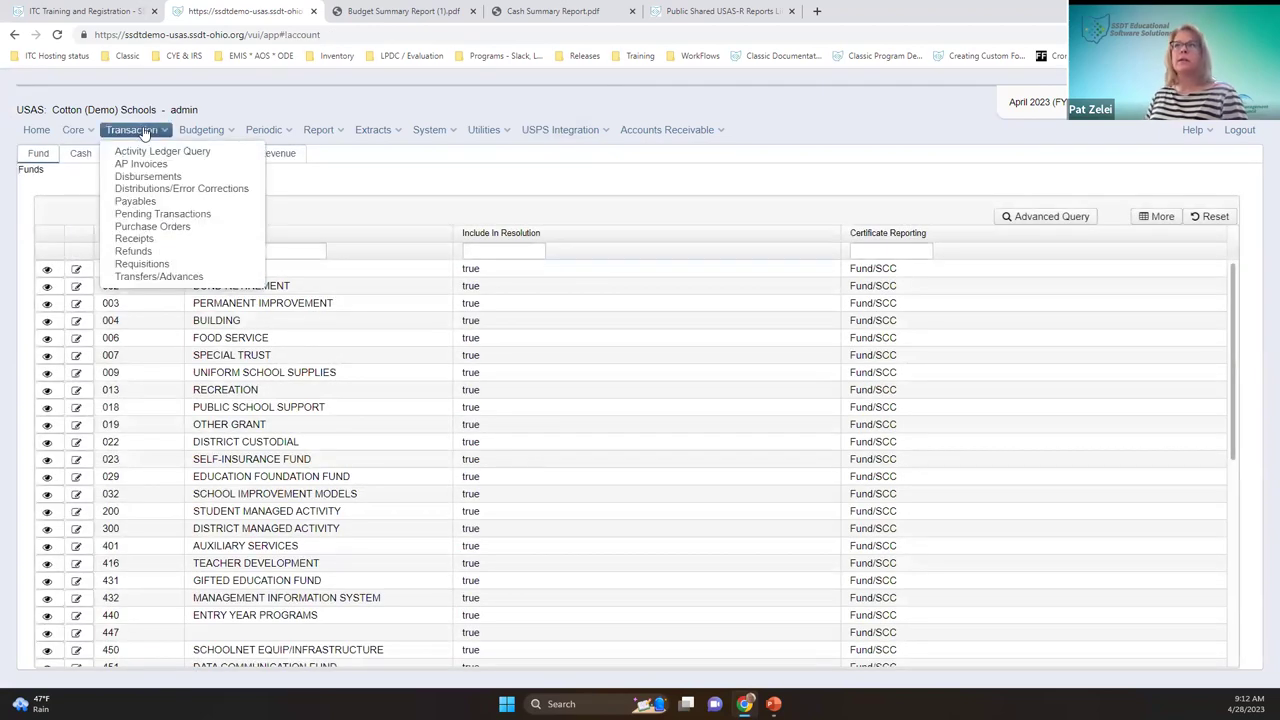
left_click(141, 277)
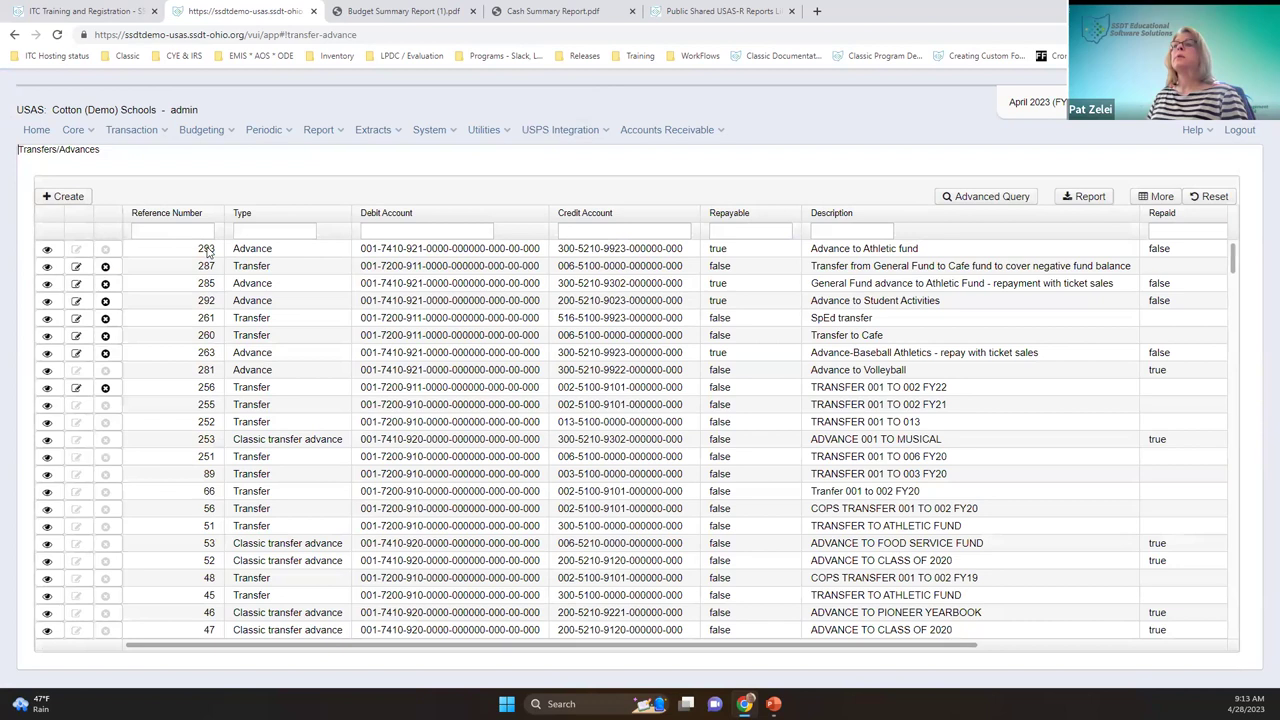
Reopen the Advance to Student Activities record, try its repayment entry again, and close the record
left_click(47, 301)
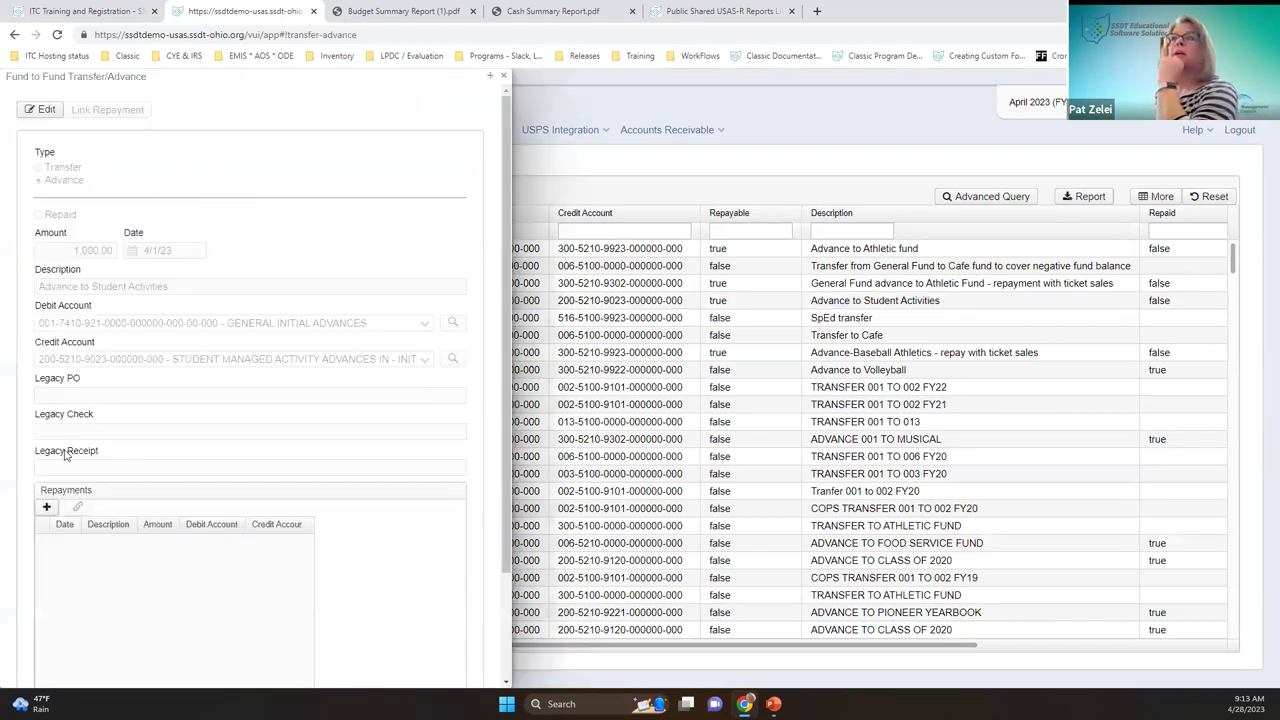
left_click(47, 508)
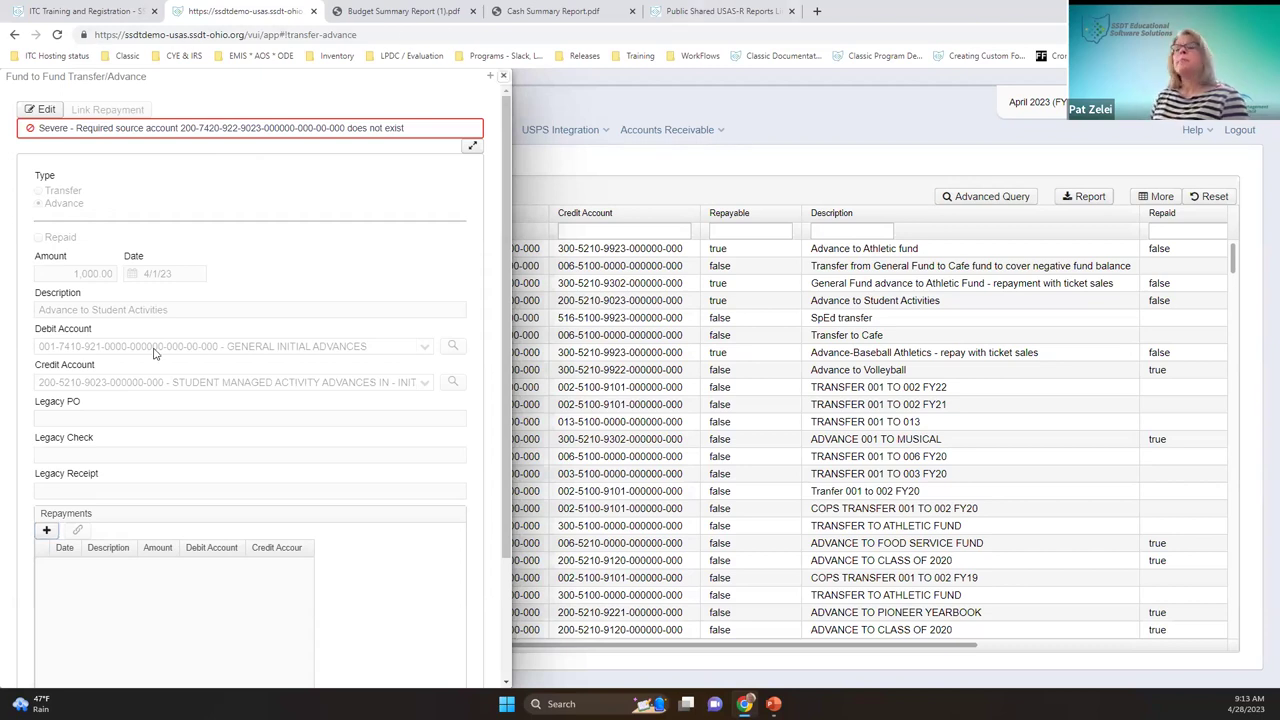
key("Escape")
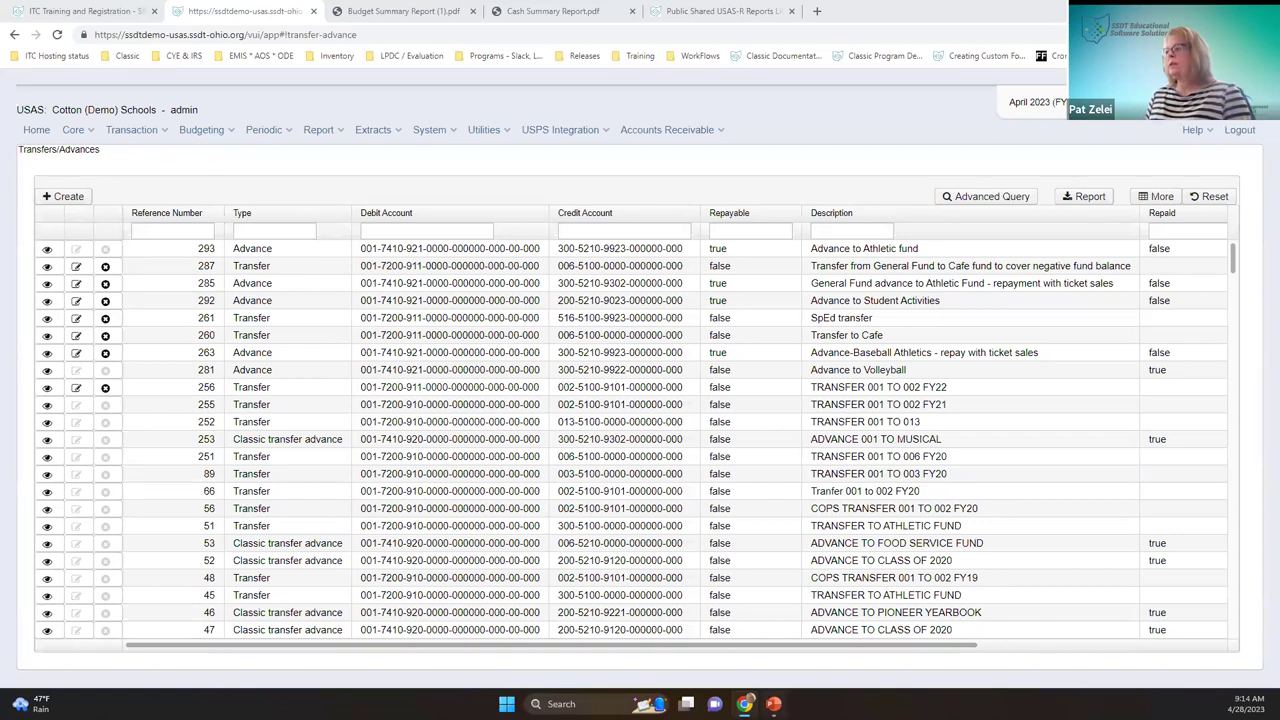
Switch to PowerPoint and review the Advance Example and Transaction in USAS – Advance monies slides
left_click(773, 703)
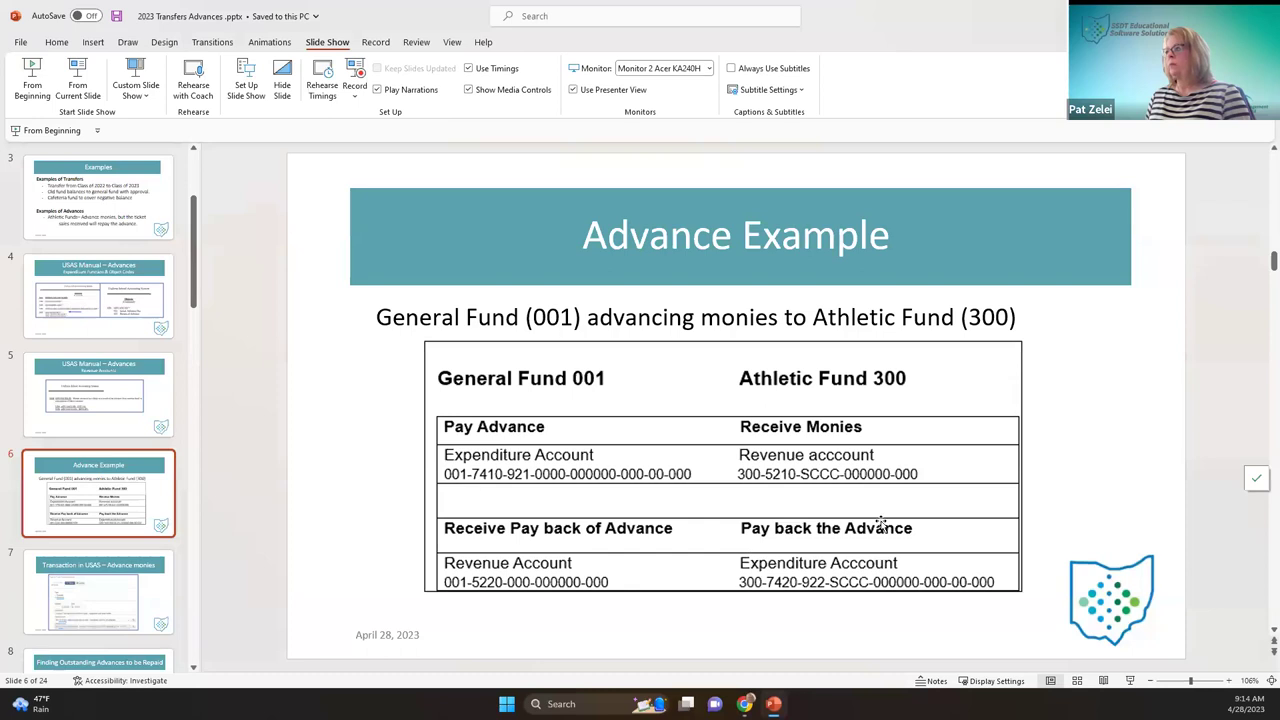
scroll(880, 520, "down", 1)
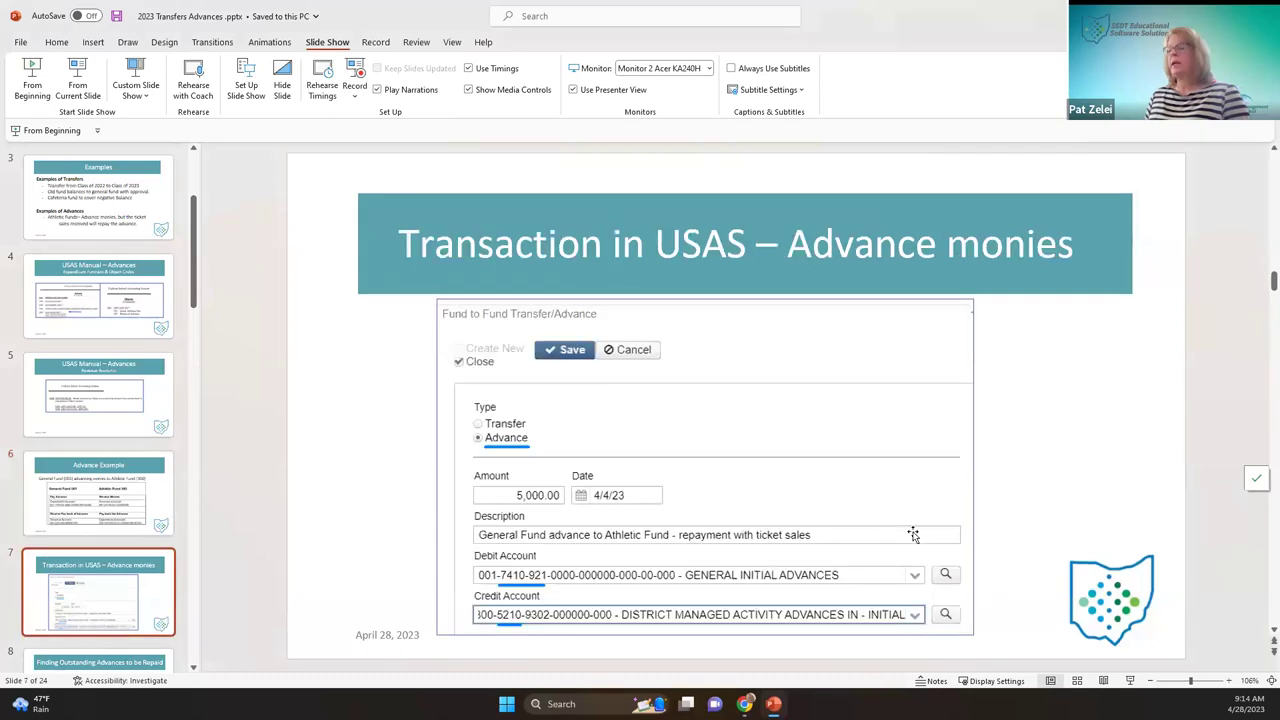
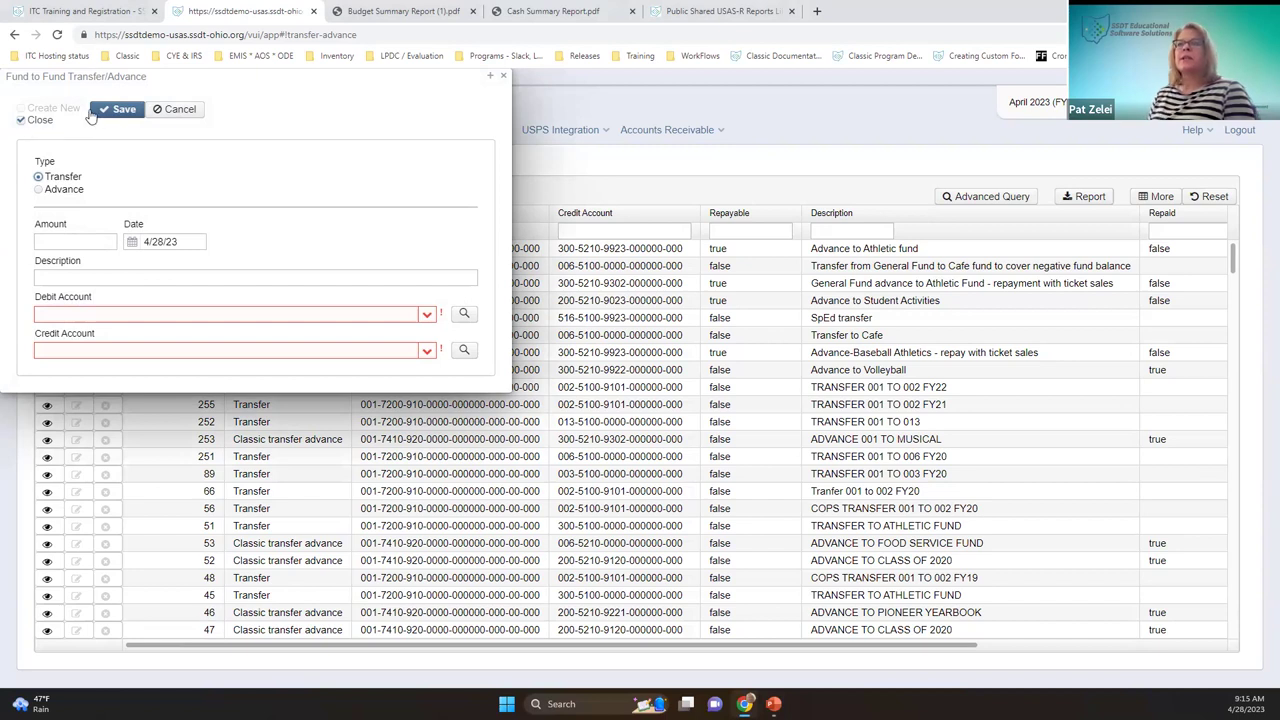
Try the Create New save option on a new fund transfer entry, and restore the Close option
left_click(46, 124)
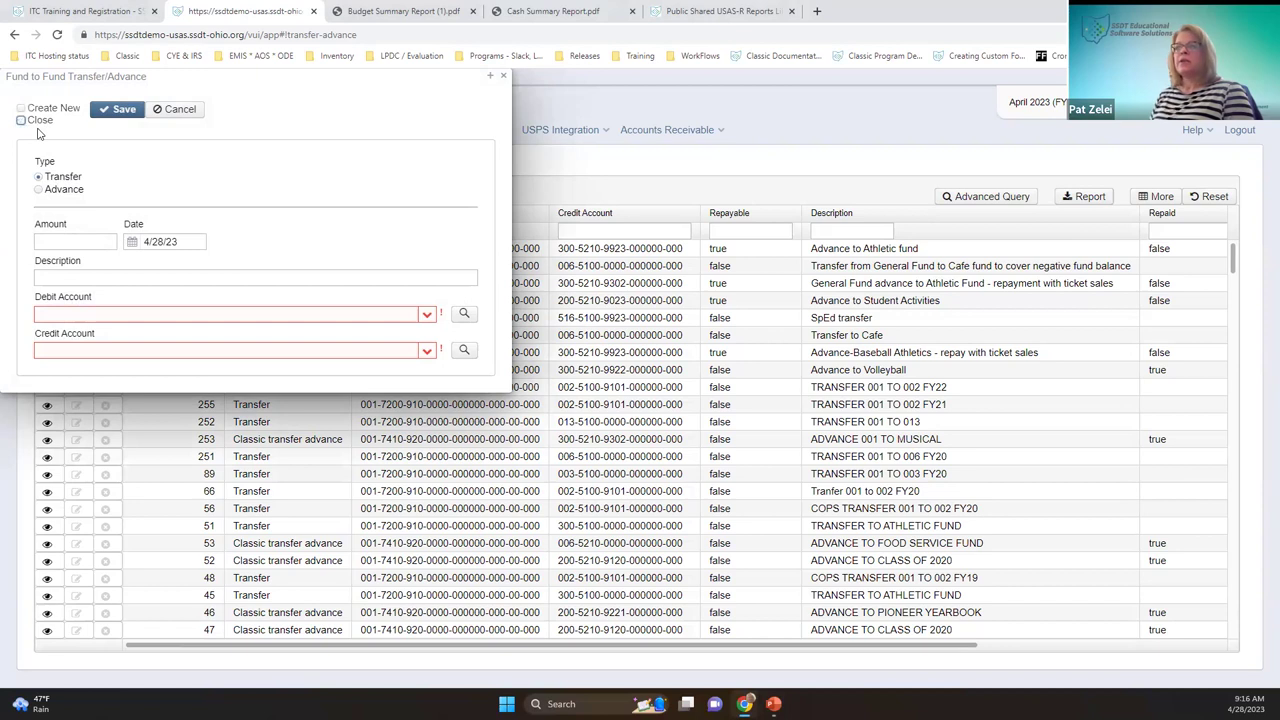
left_click(55, 109)
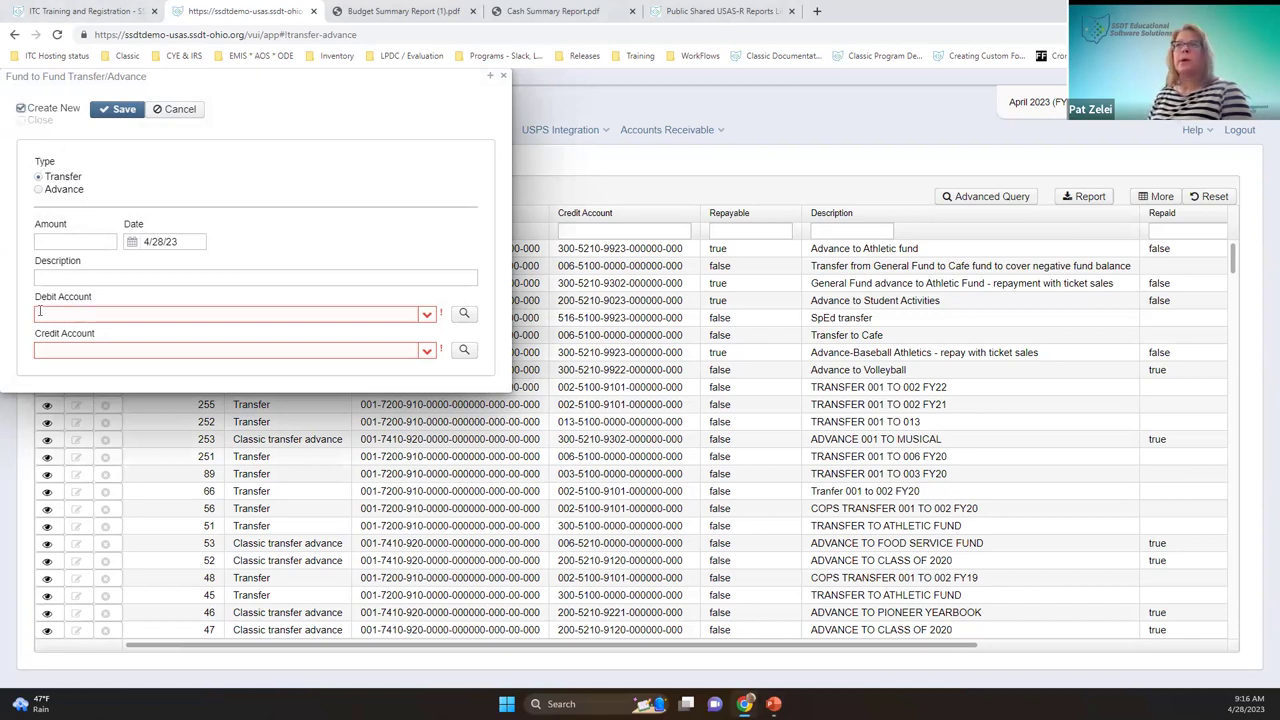
mouse_move(40, 312)
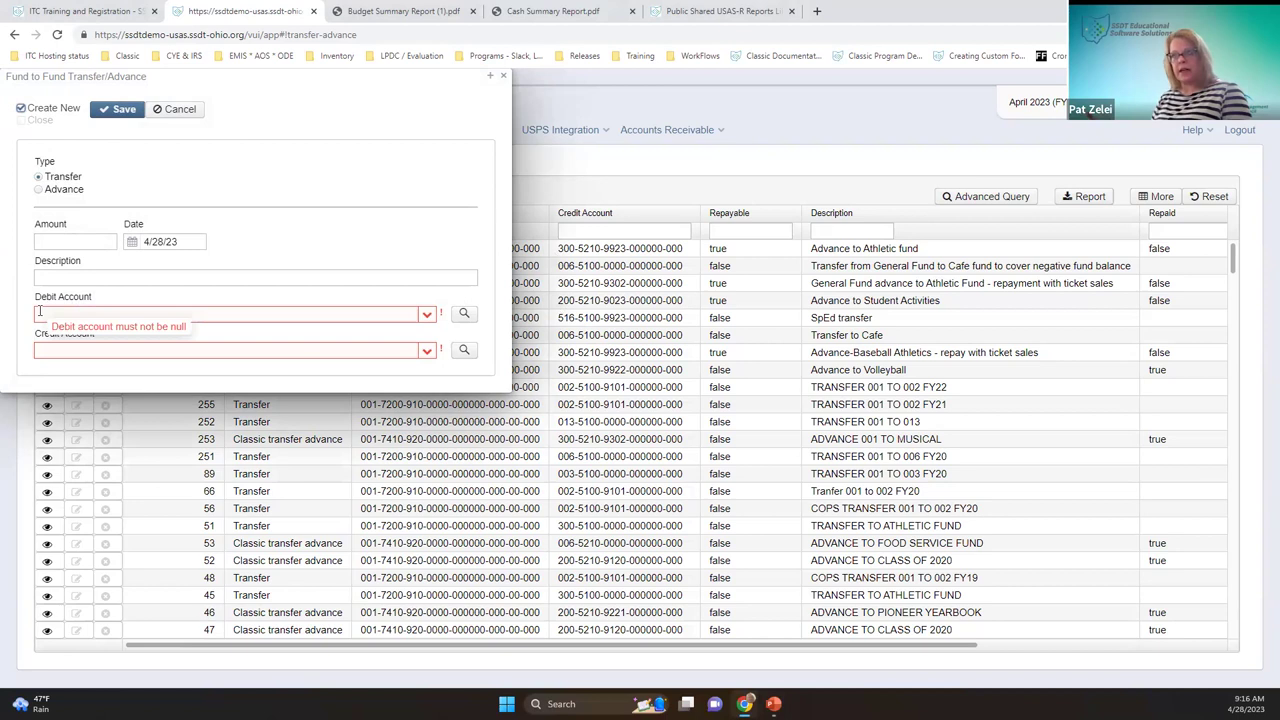
left_click(44, 120)
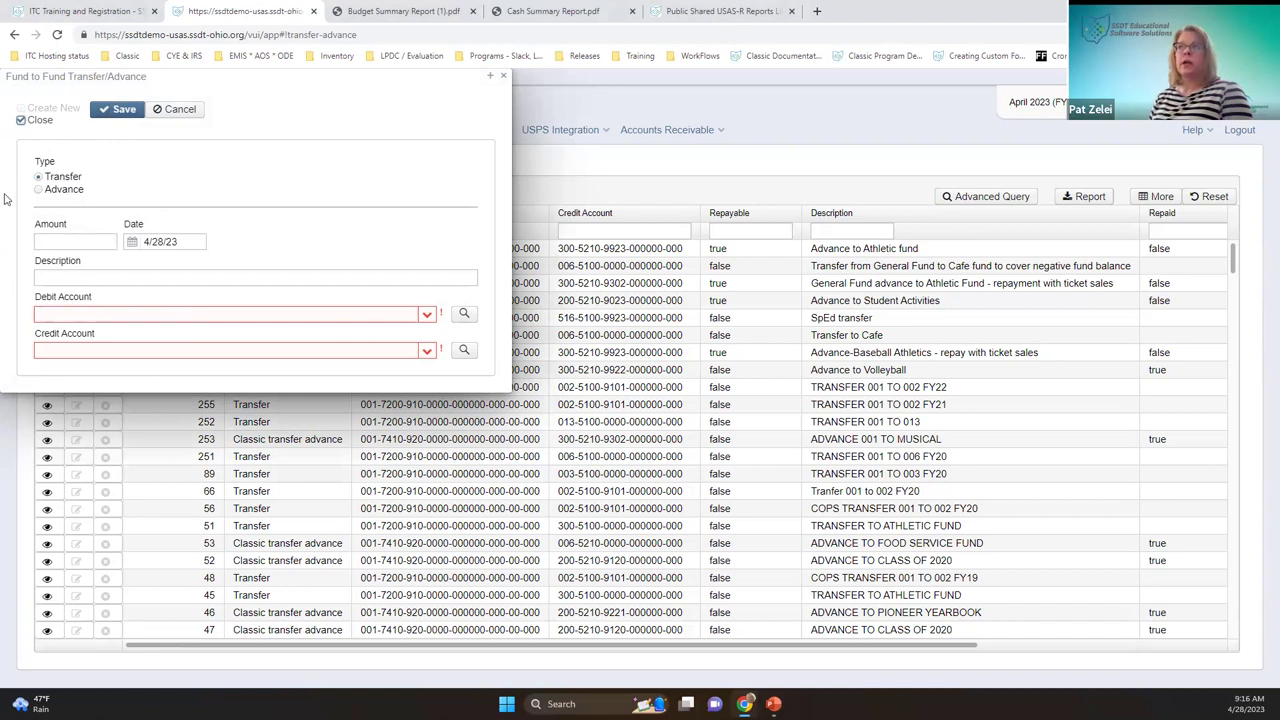
Set the new transfer's amount to 1,000.00 and describe it as "Cafe transfer"
left_click(90, 241)
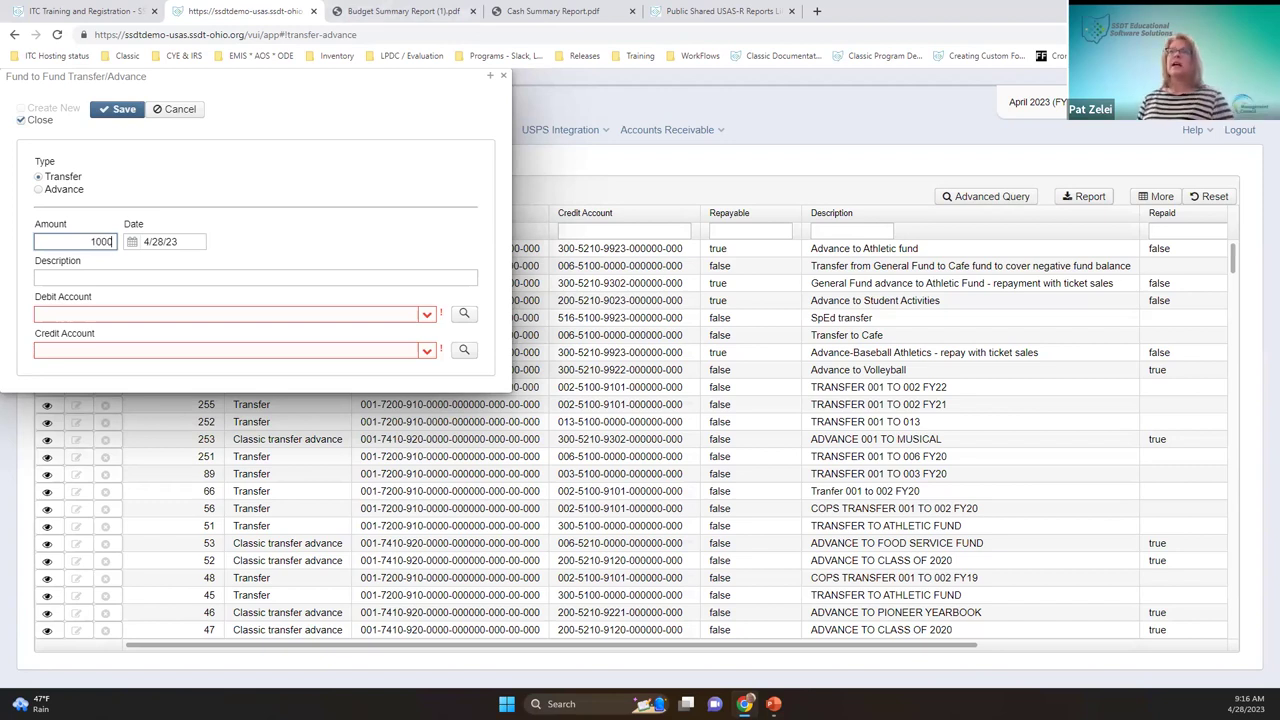
key("Tab")
key("Tab")
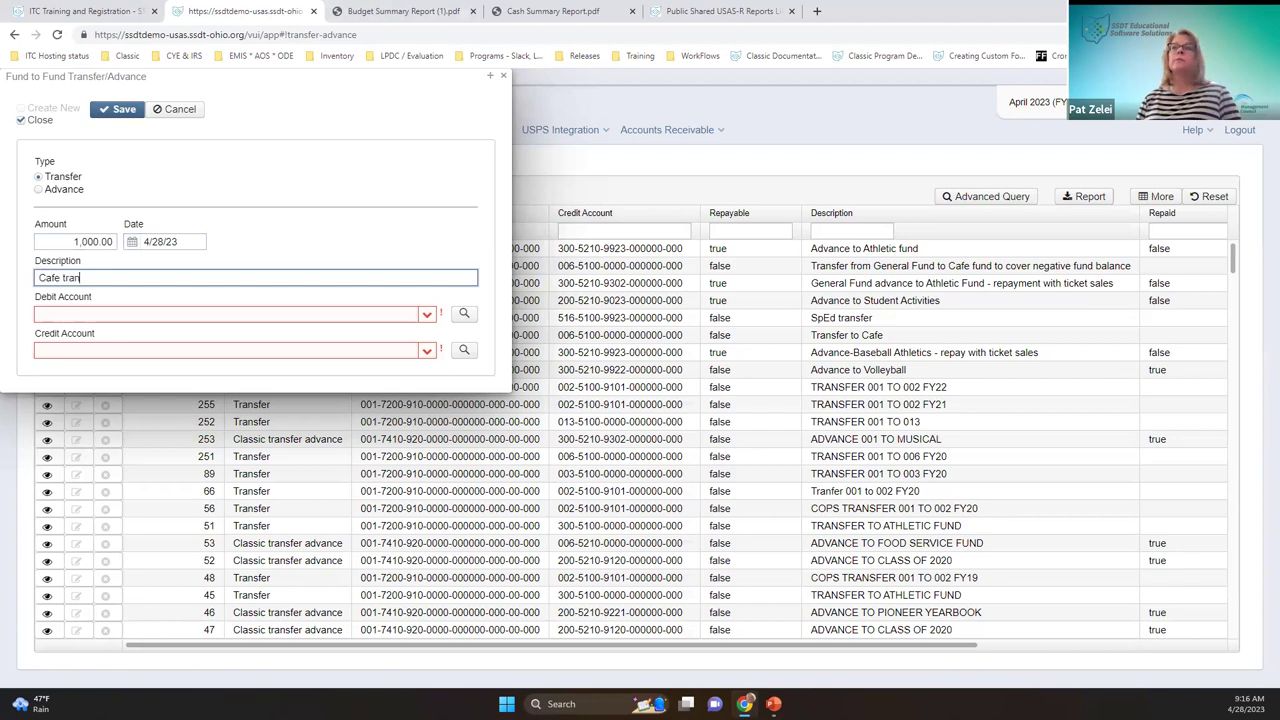
left_click(427, 316)
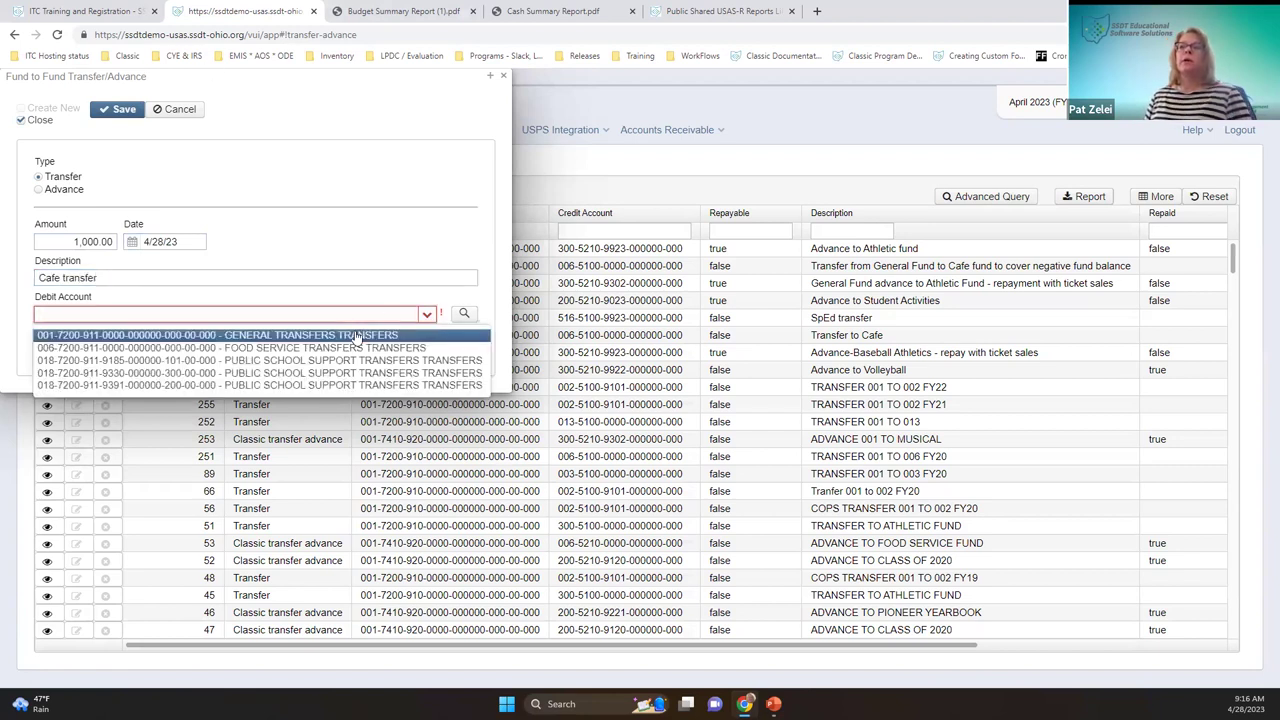
left_click(285, 337)
left_click(428, 352)
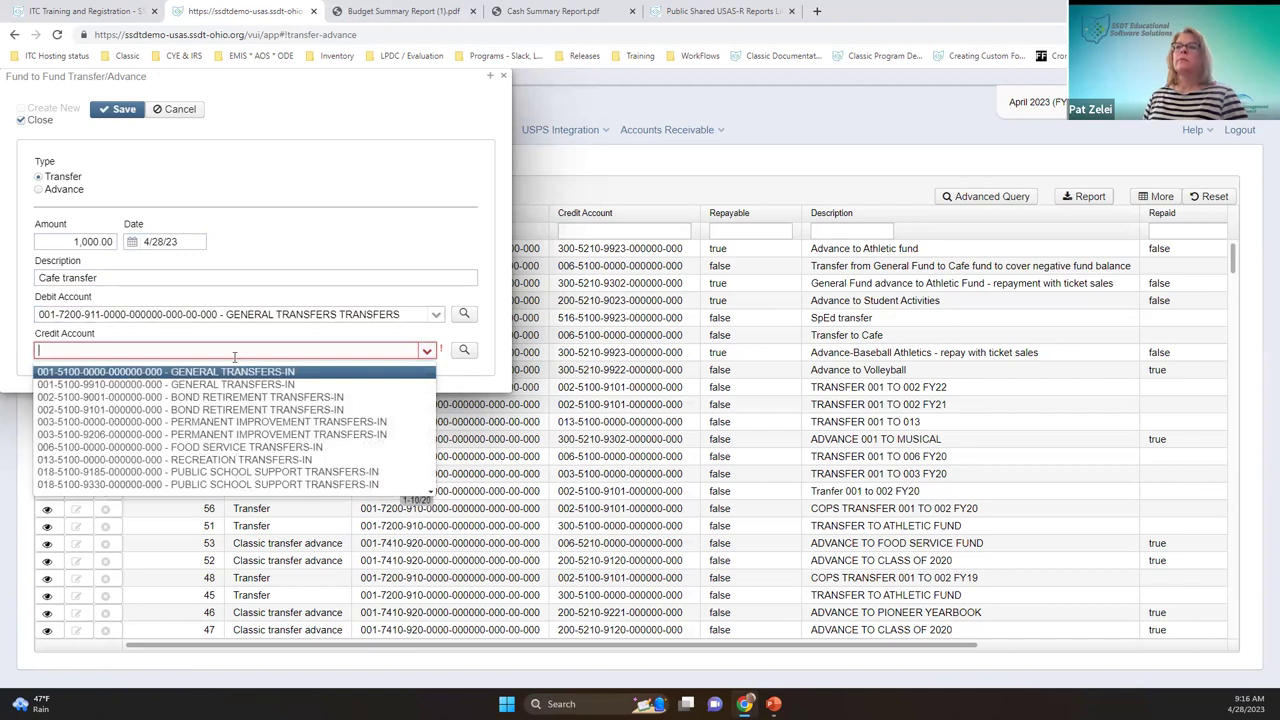
left_click(463, 349)
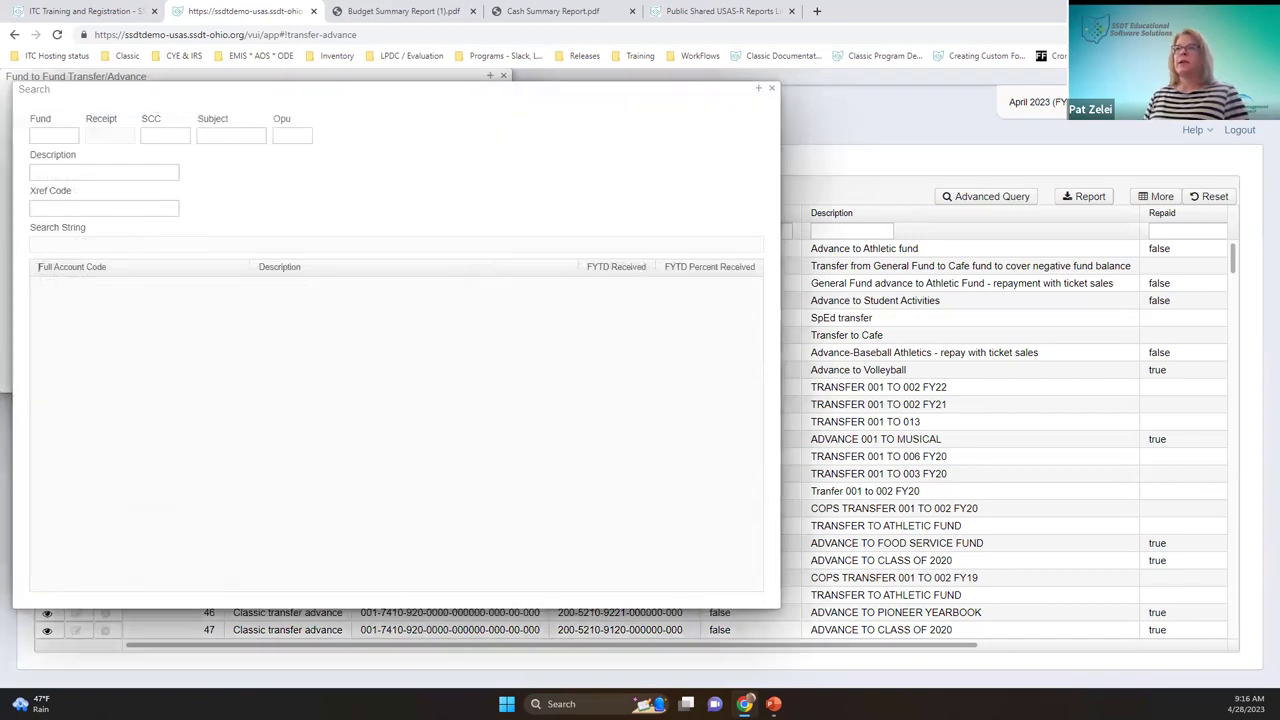
left_click(69, 134)
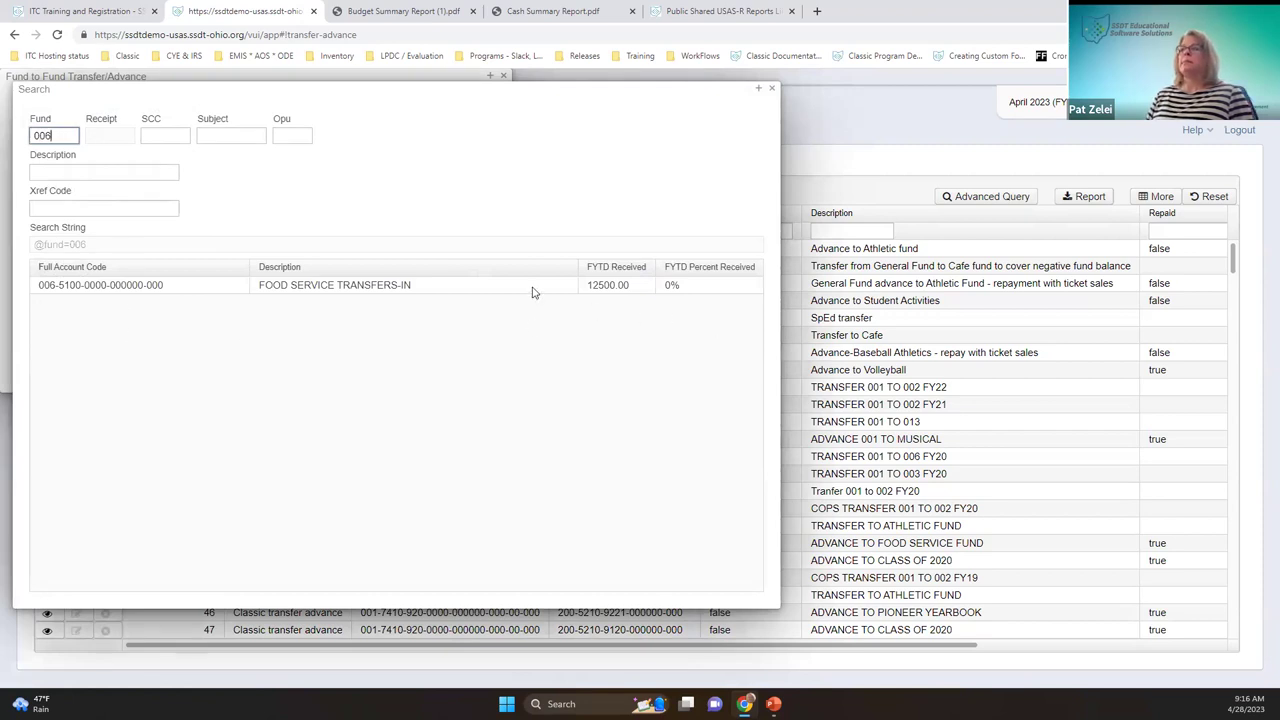
double_click(533, 289)
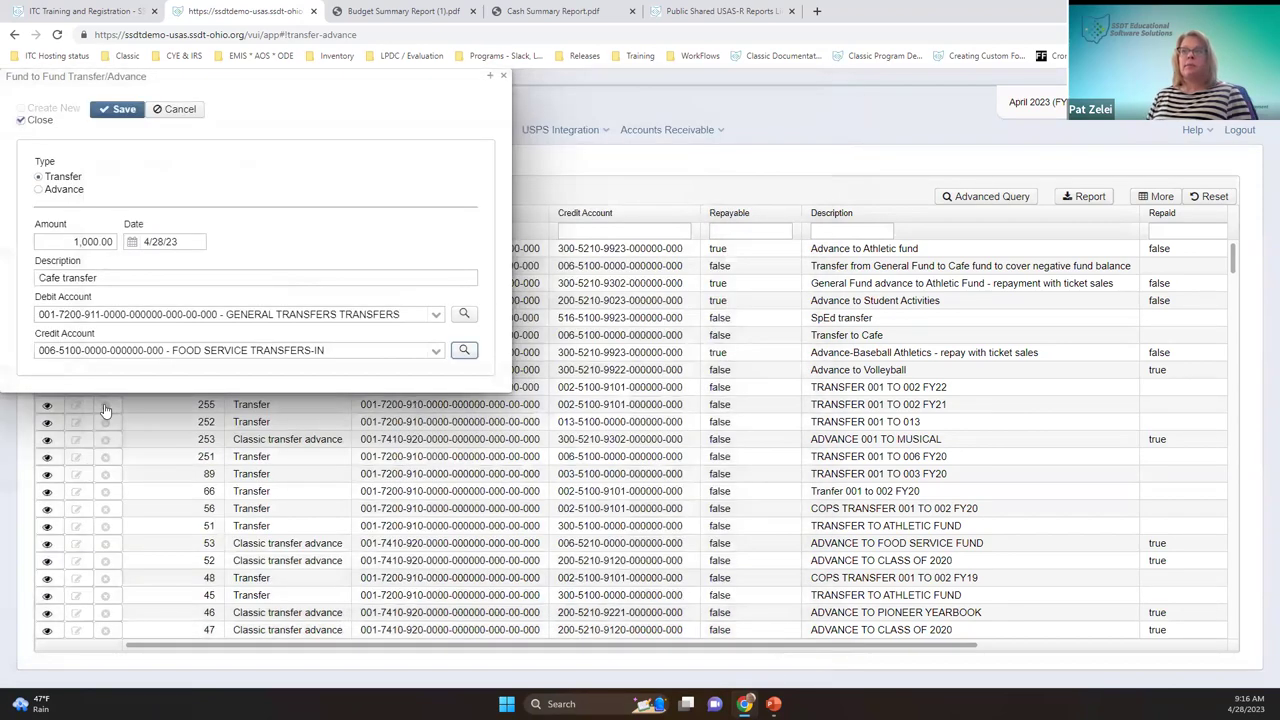
left_click(117, 109)
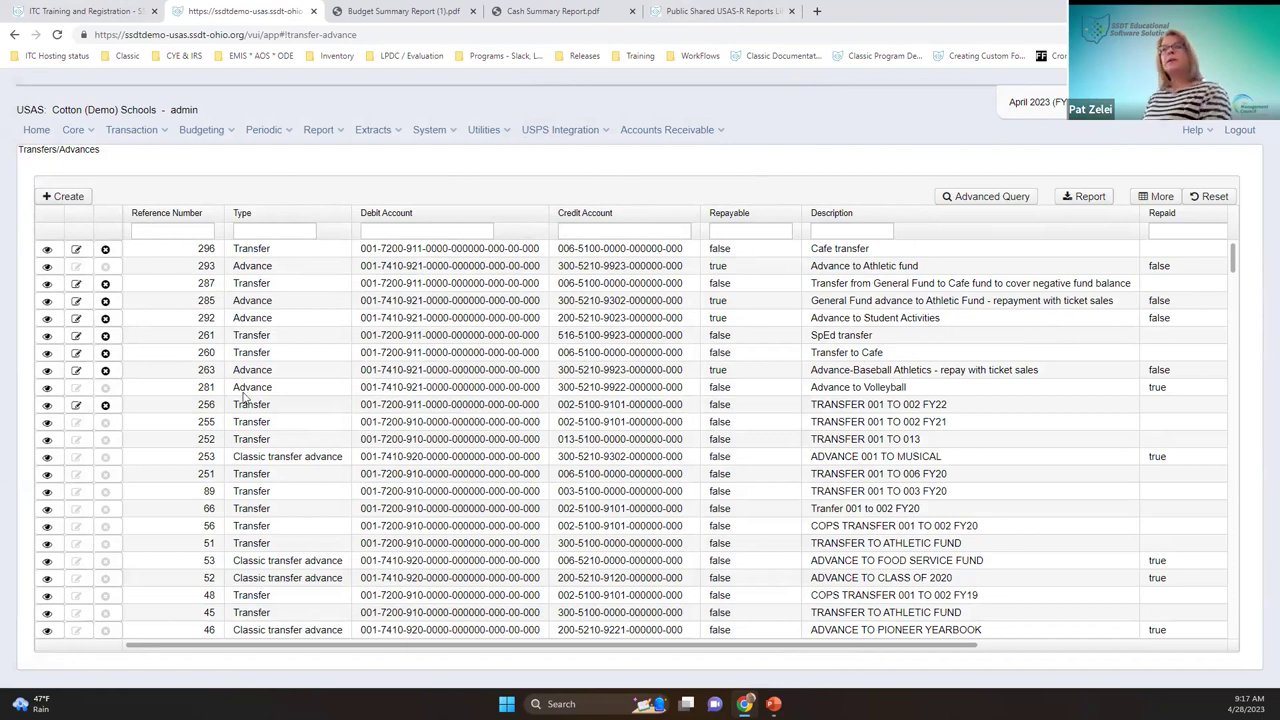
View the Advance to Volleyball record with its repayments and close it
left_click(47, 389)
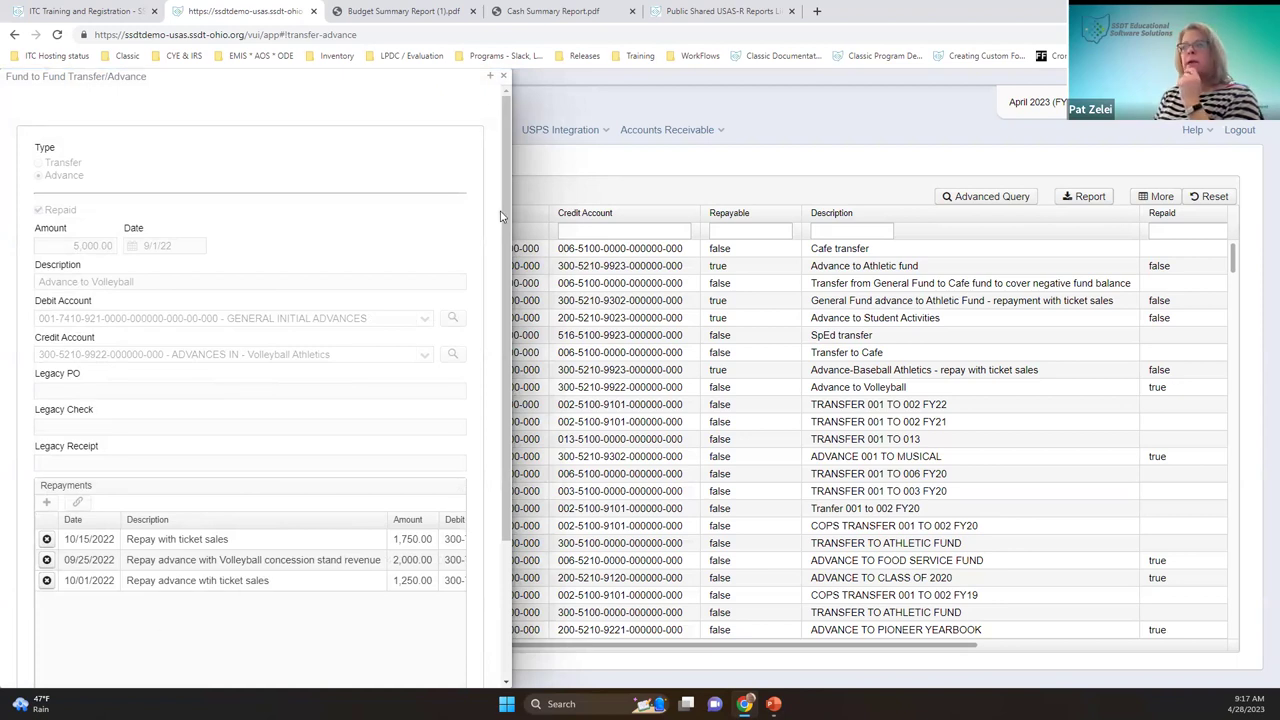
left_click(503, 77)
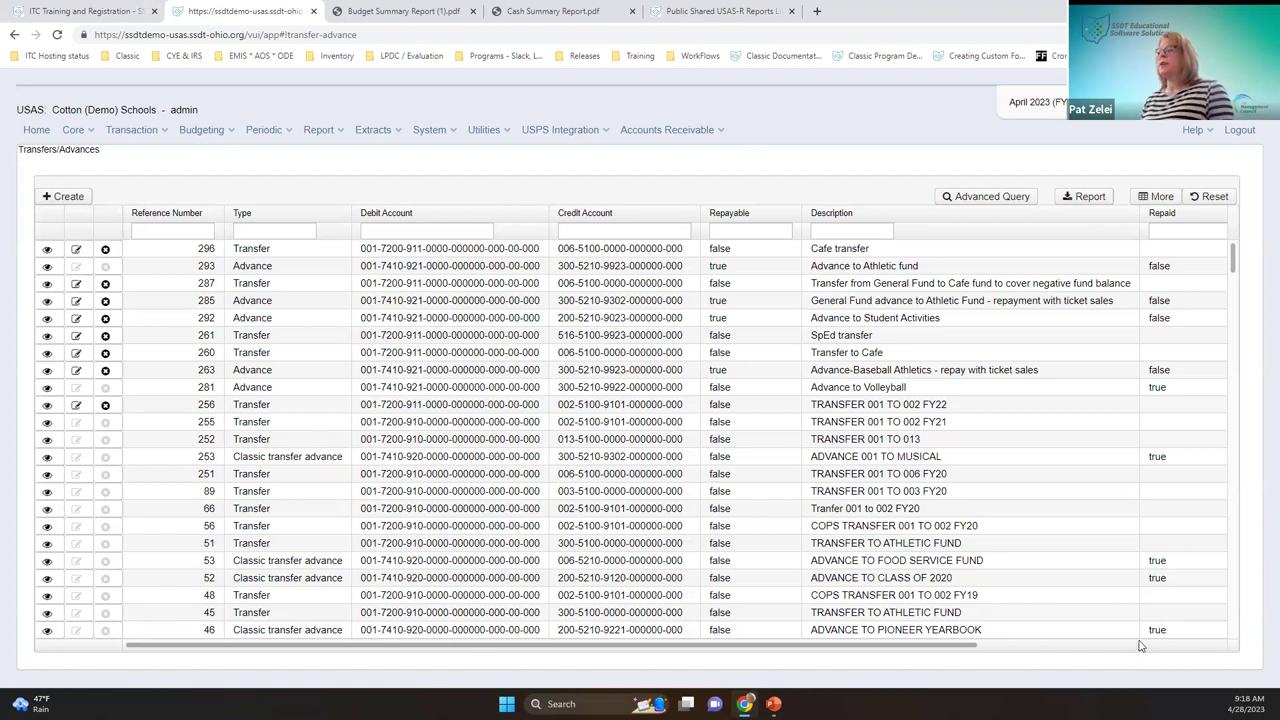
Move the Date column between Reference Number and Type in the Transfers/Advances grid
scroll(1105, 307, "right", 3)
left_click_drag(1031, 220, 850, 207)
left_click_drag(448, 237, 195, 224)
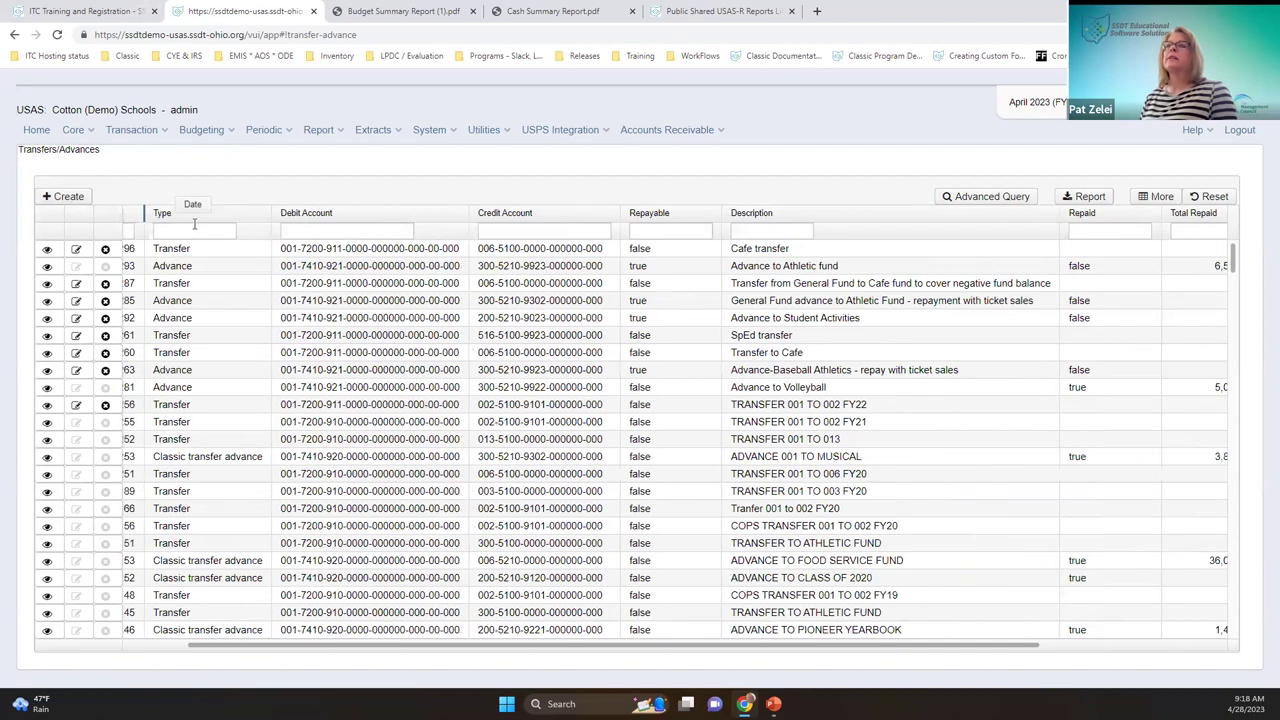
left_click_drag(193, 280, 193, 280)
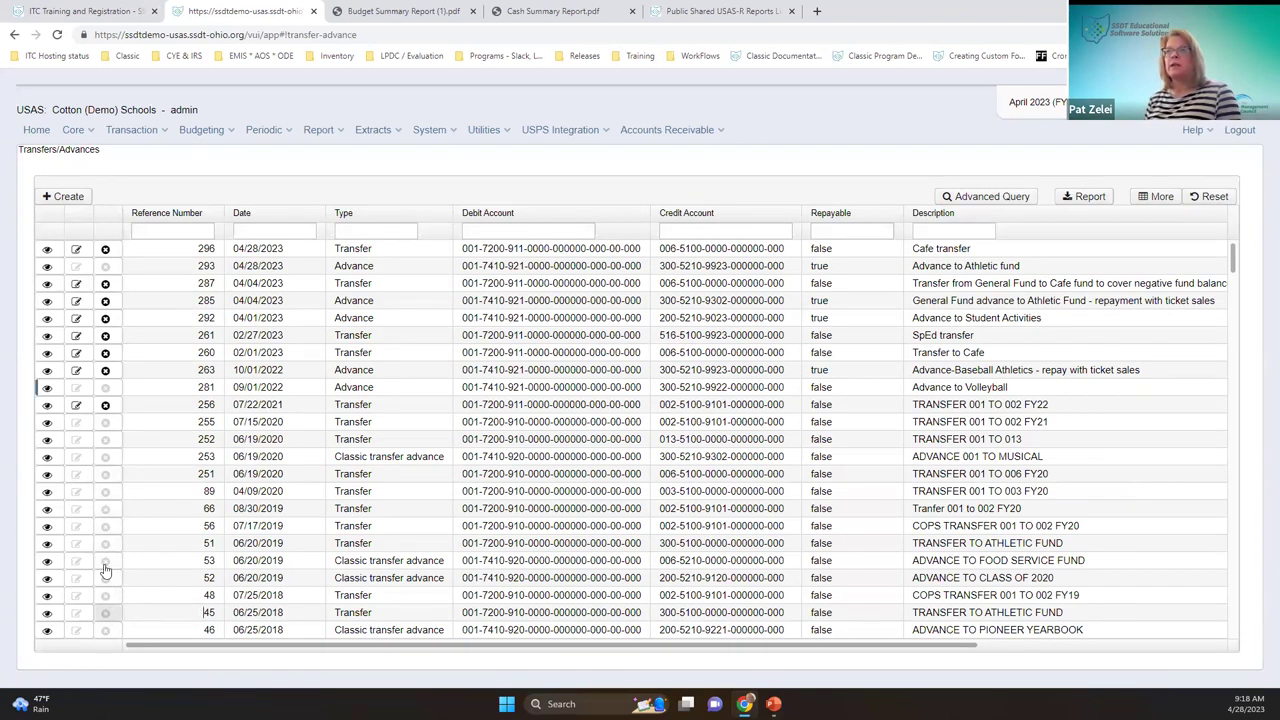
Delete the Cafe transfer from the Transfers/Advances grid and confirm the deletion
triple_click(110, 595)
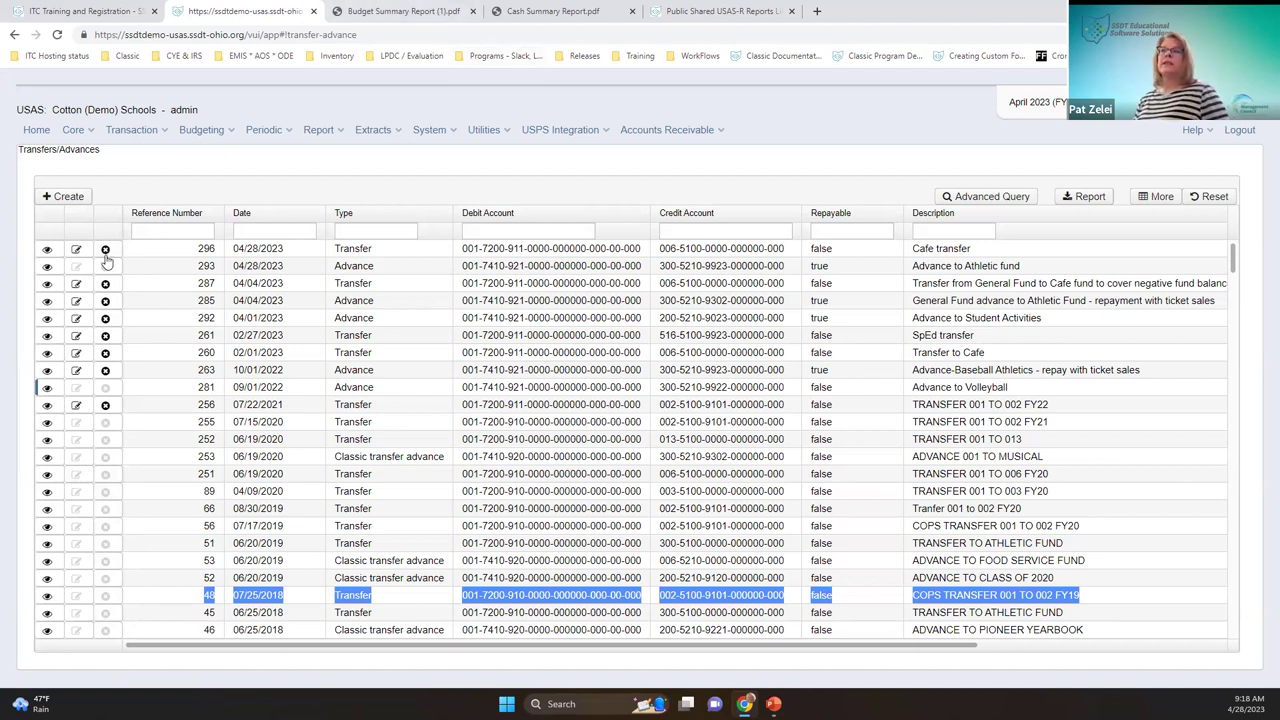
left_click(105, 250)
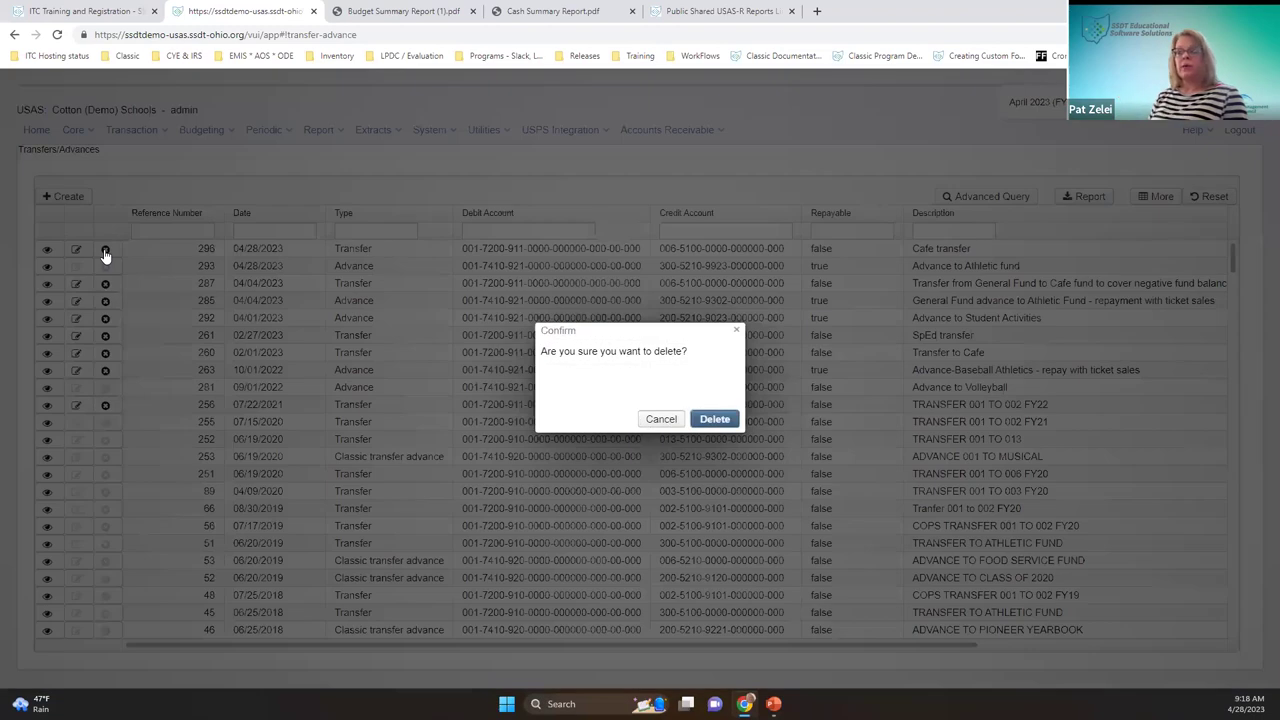
left_click(721, 422)
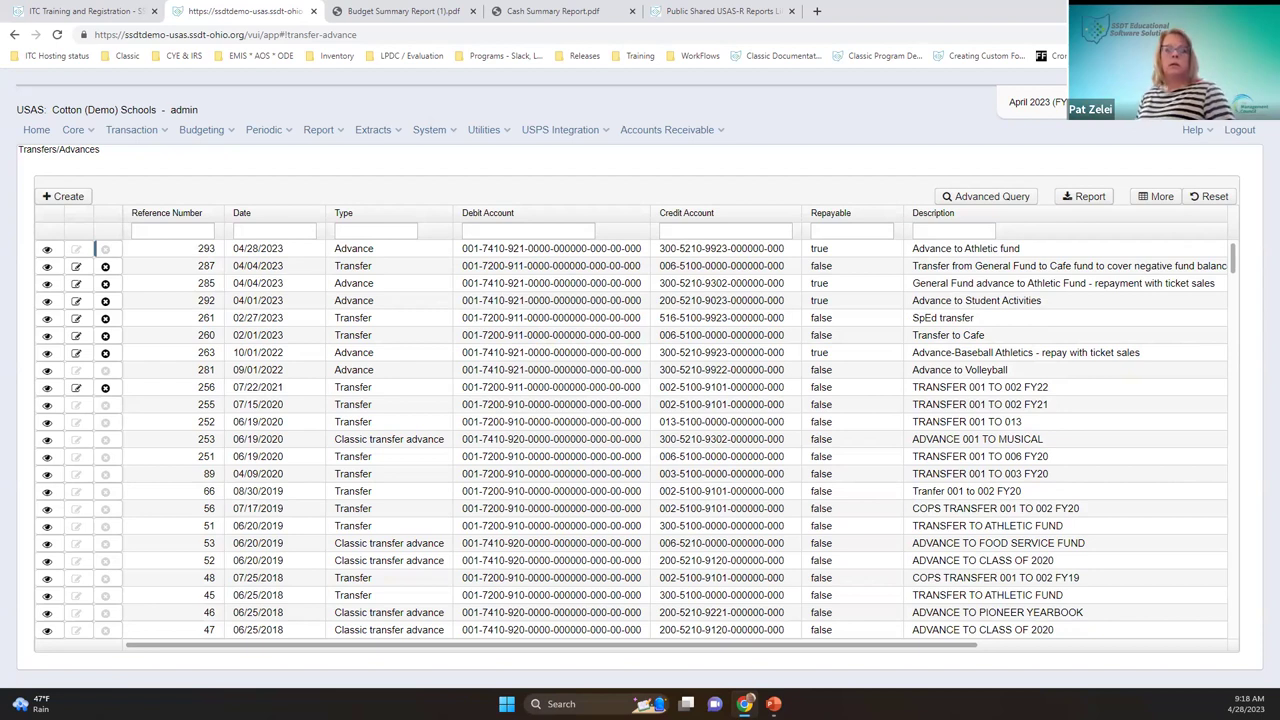
Switch to the 2023 Transfers Advances presentation in PowerPoint and review the Delete Transfers & Advances and REPORTS slides
mouse_move(773, 703)
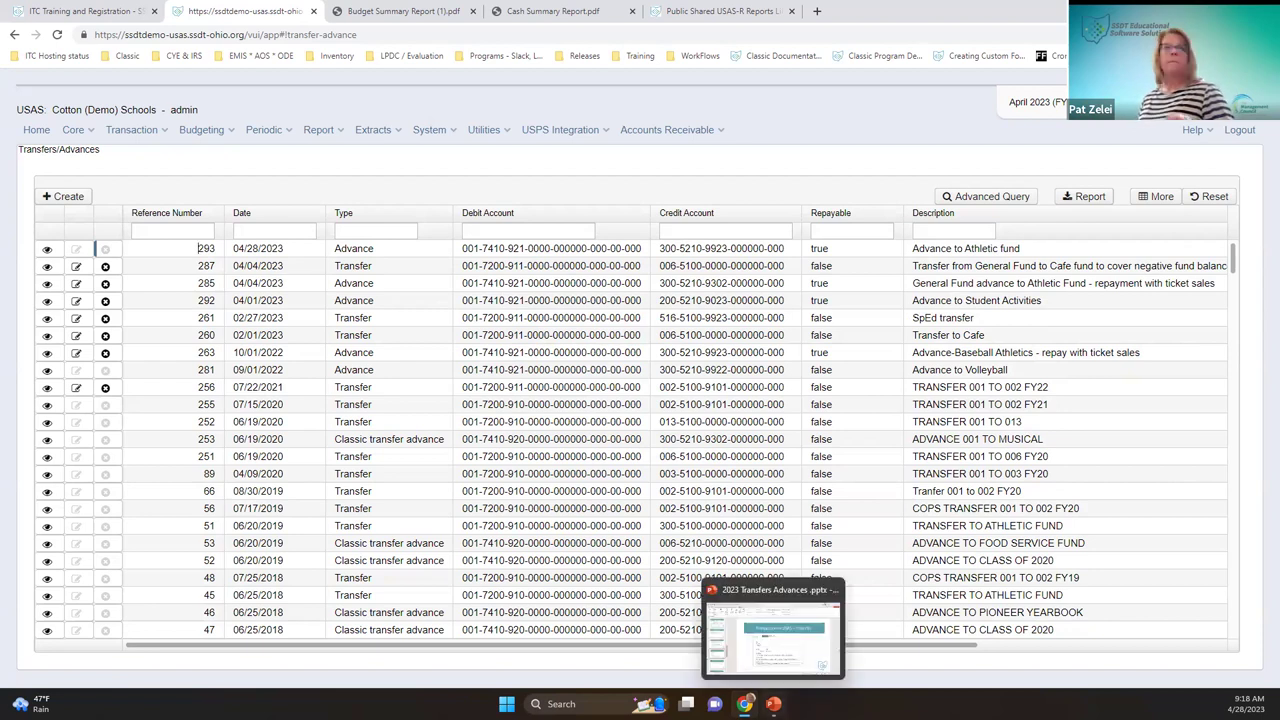
left_click(773, 630)
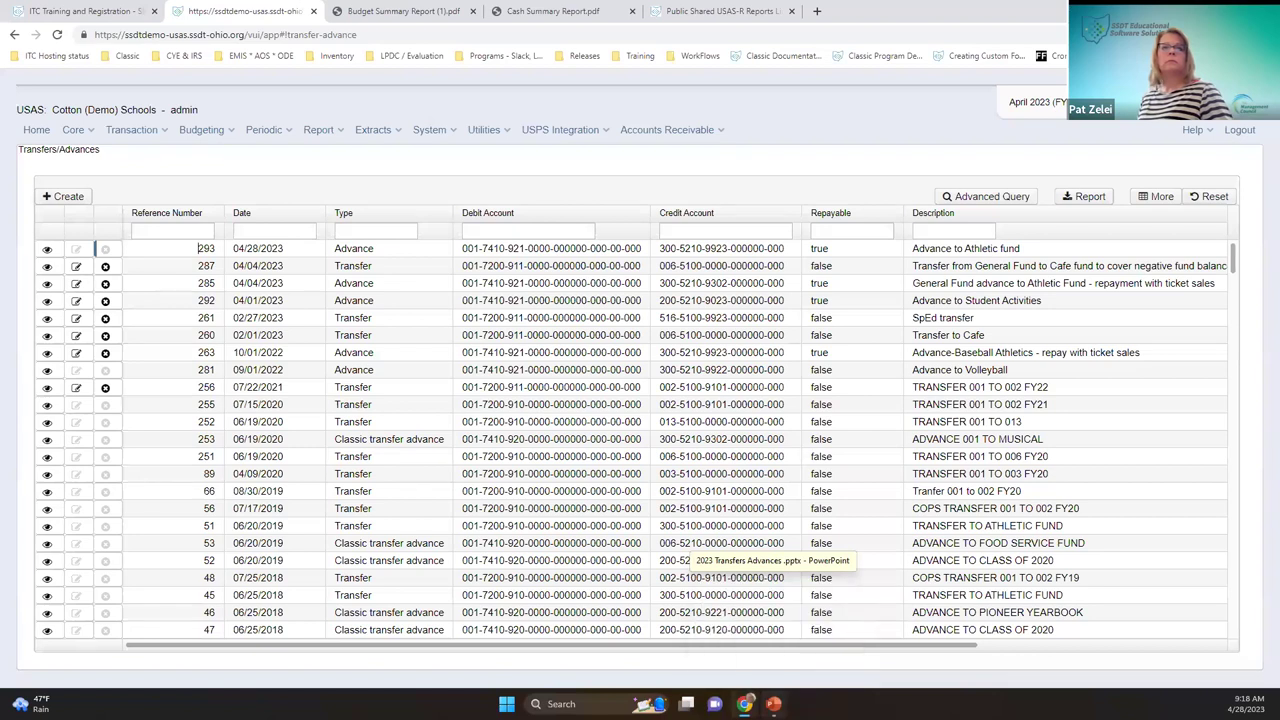
key("Down")
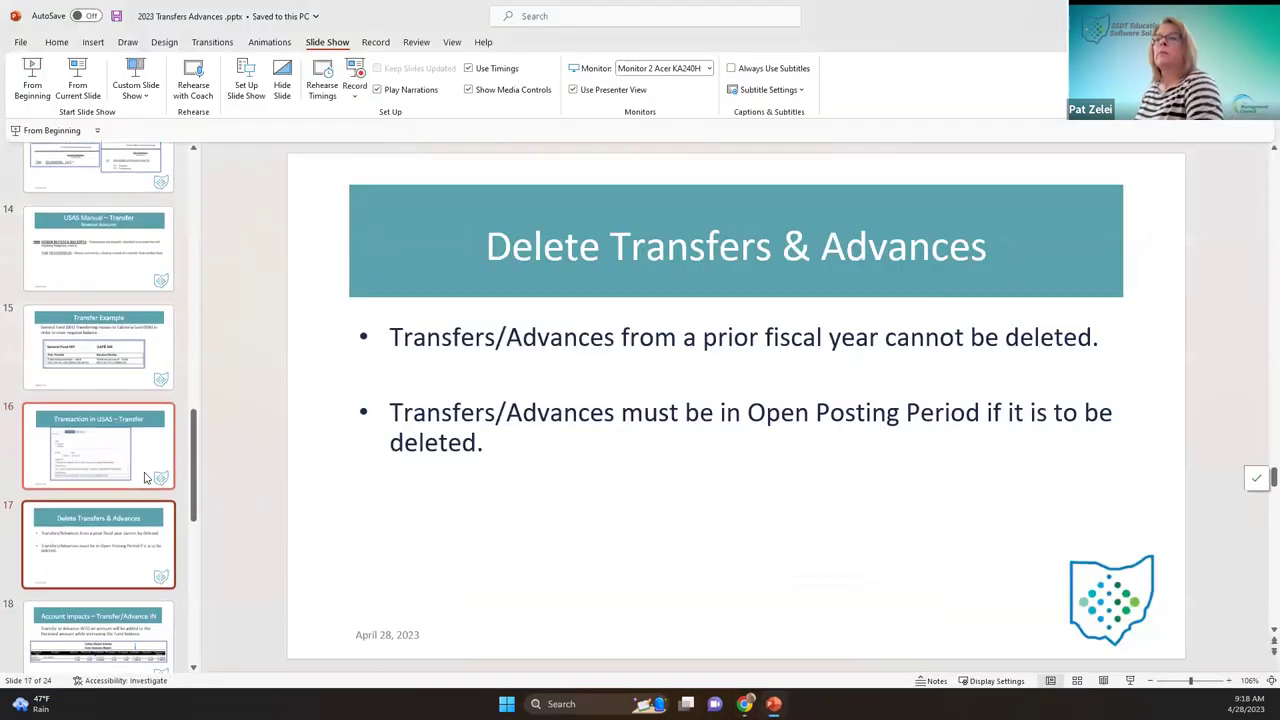
scroll(140, 478, "down", 3)
scroll(140, 478, "up", 1)
scroll(135, 500, "down", 2)
left_click(131, 527)
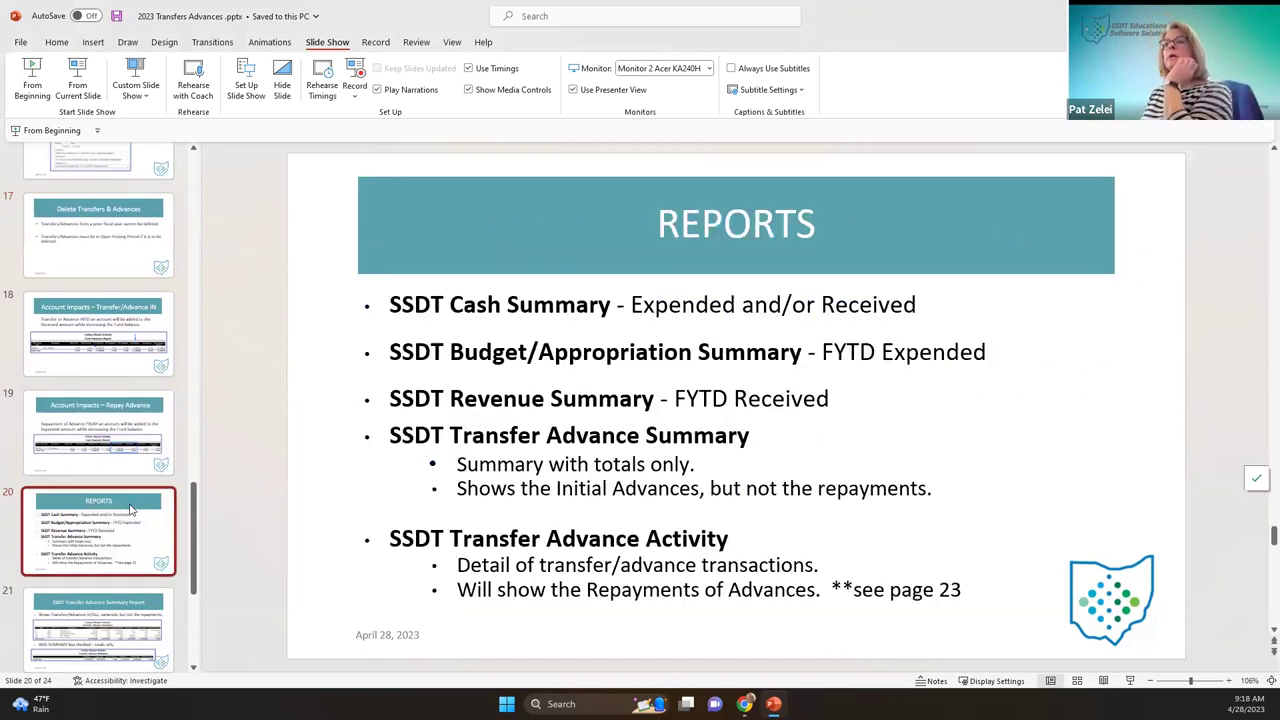
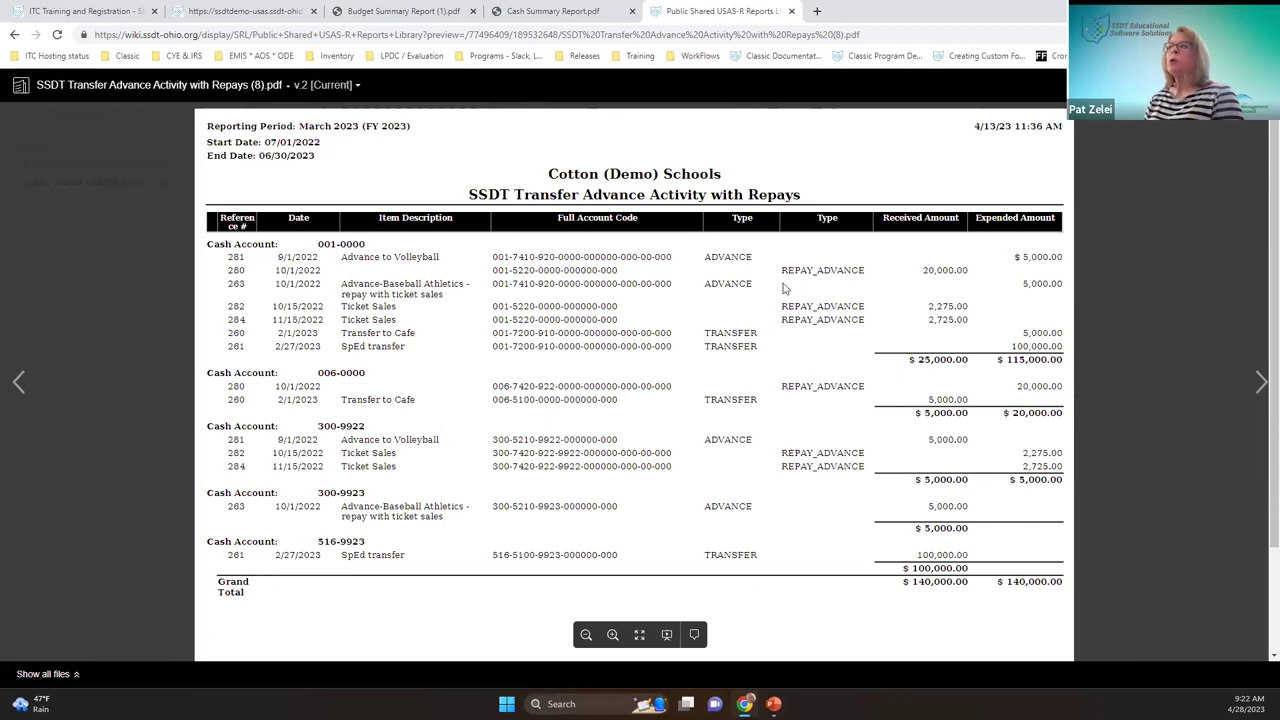
Examine the REPAY_ADVANCE entries in the example SSDT Transfer Advance Activity with Repays report and close the preview
left_click_drag(813, 271, 802, 278)
left_click(847, 291)
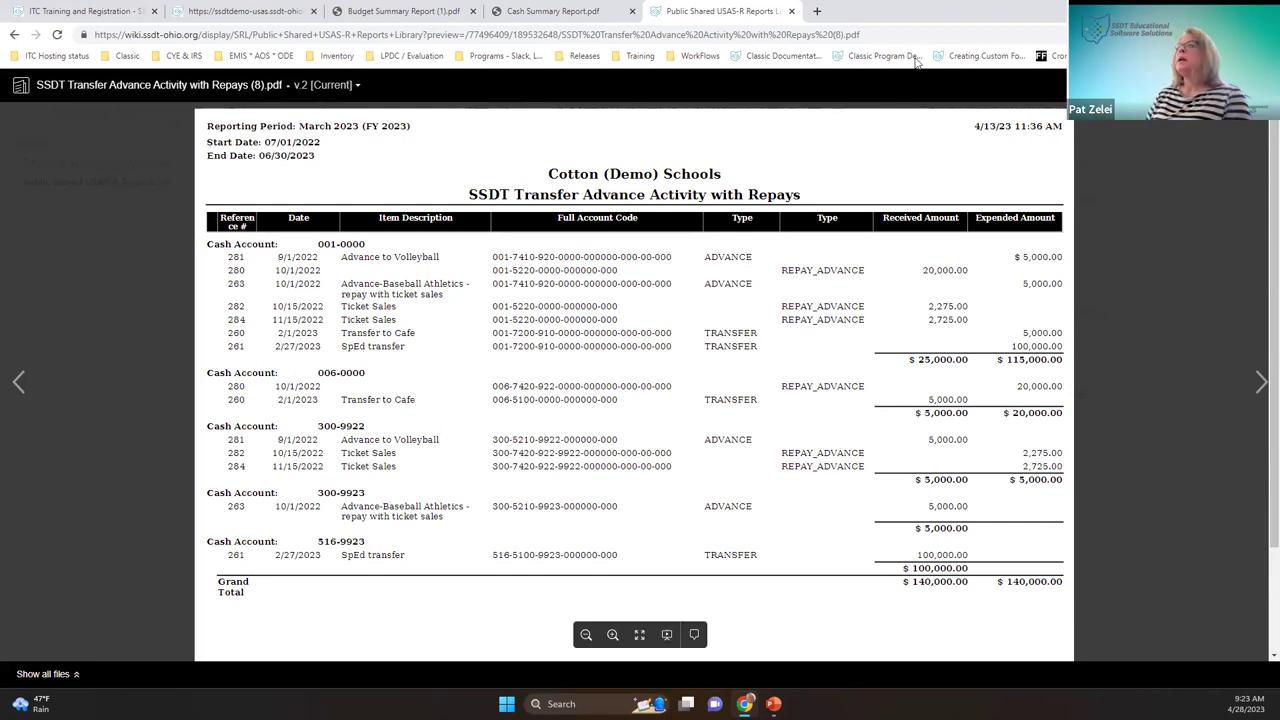
key("Escape")
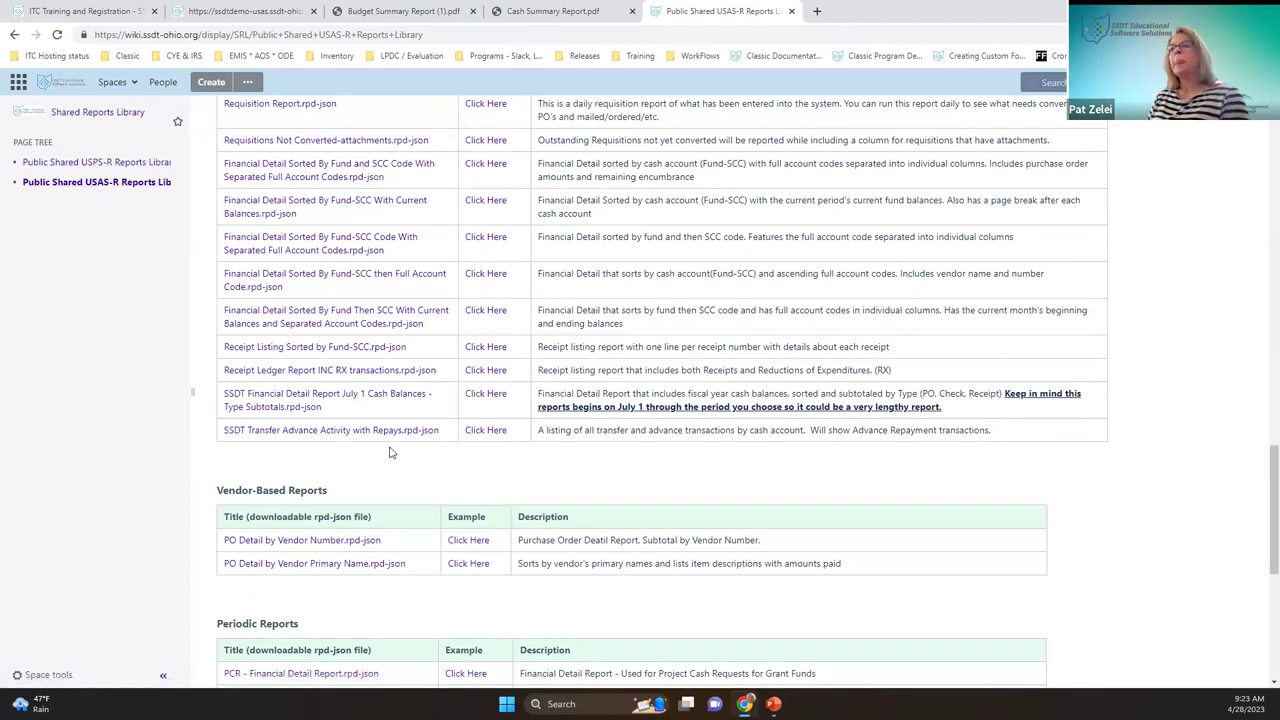
Download the SSDT Transfer Advance Activity with Repays.rpd-json report definition and return to the USAS Report Manager
left_click(273, 431)
left_click(638, 446)
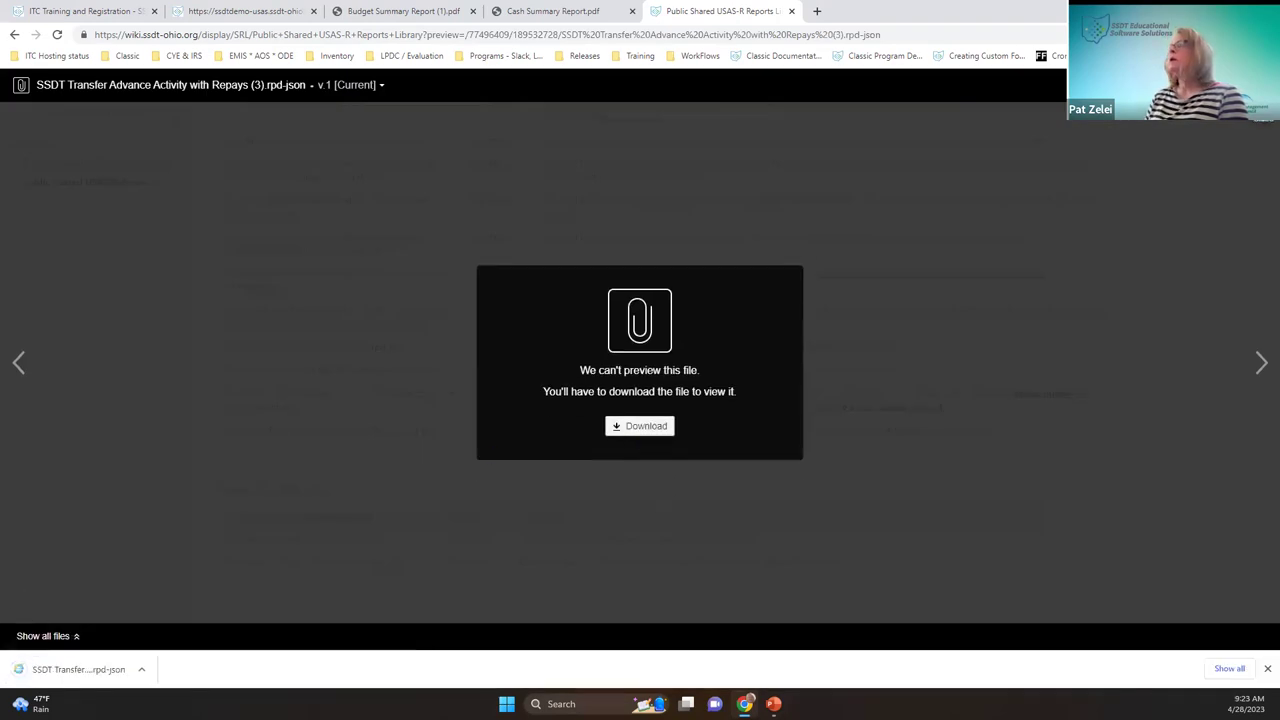
key("Escape")
left_click(247, 11)
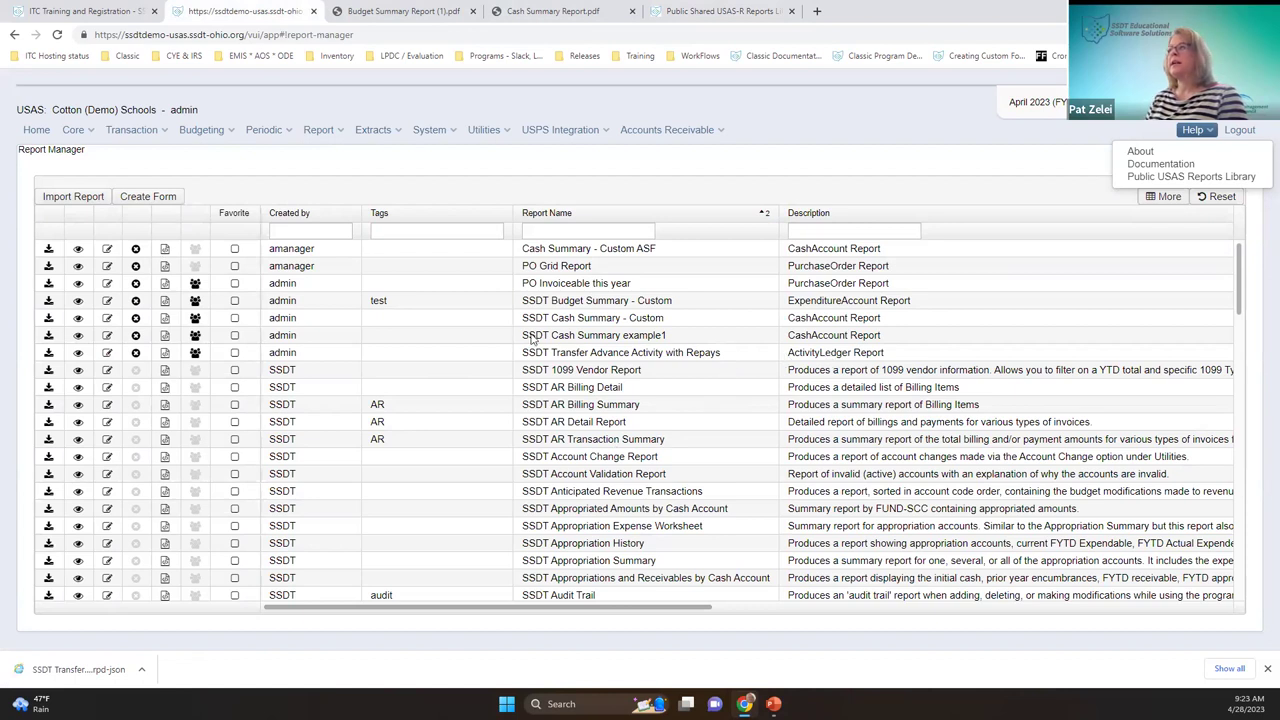
Try importing SSDT Transfer Advance Activity with Repays (3).rpd-json from the Downloads folder, and close its details form without saving
left_click(68, 198)
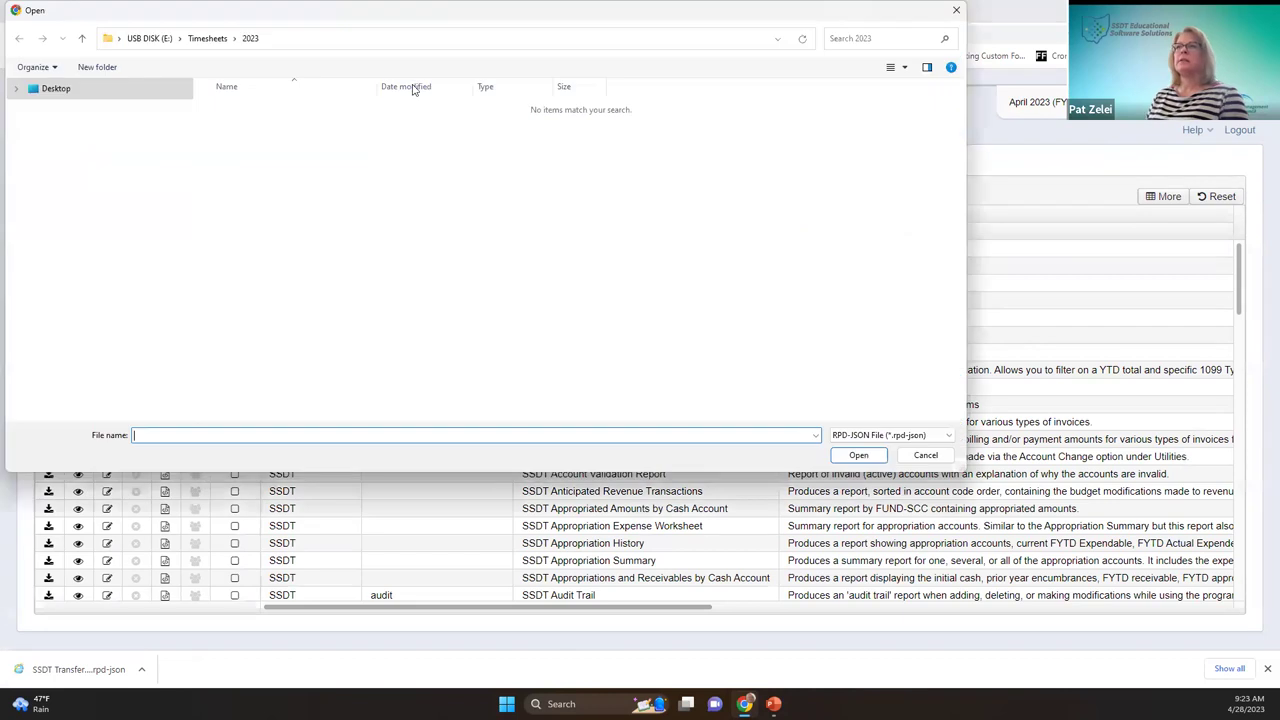
left_click(954, 9)
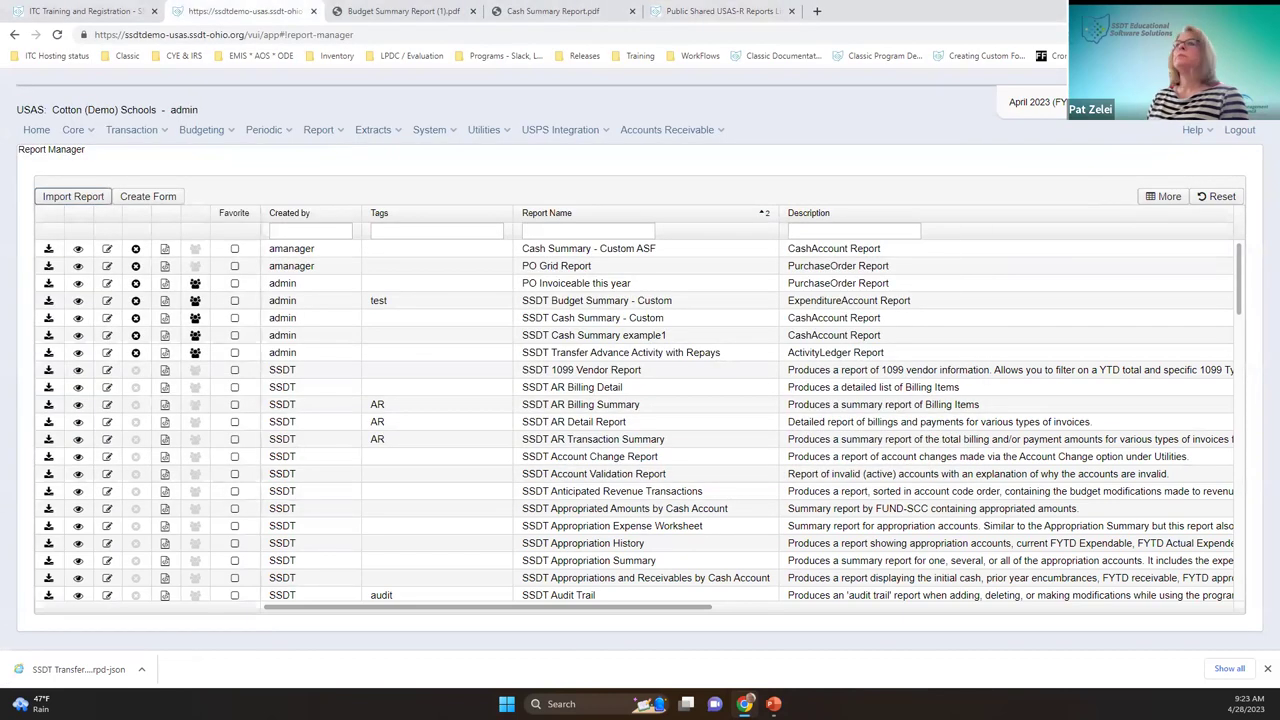
left_click(93, 196)
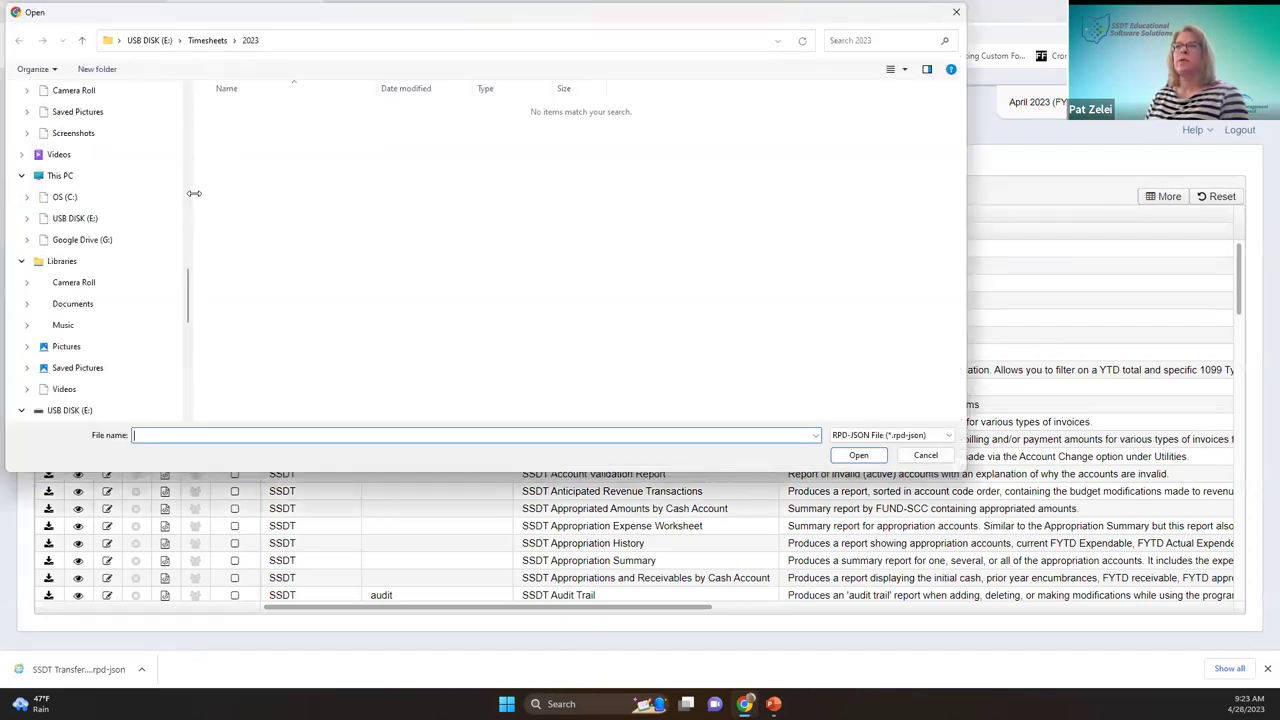
scroll(137, 171, "up", 8)
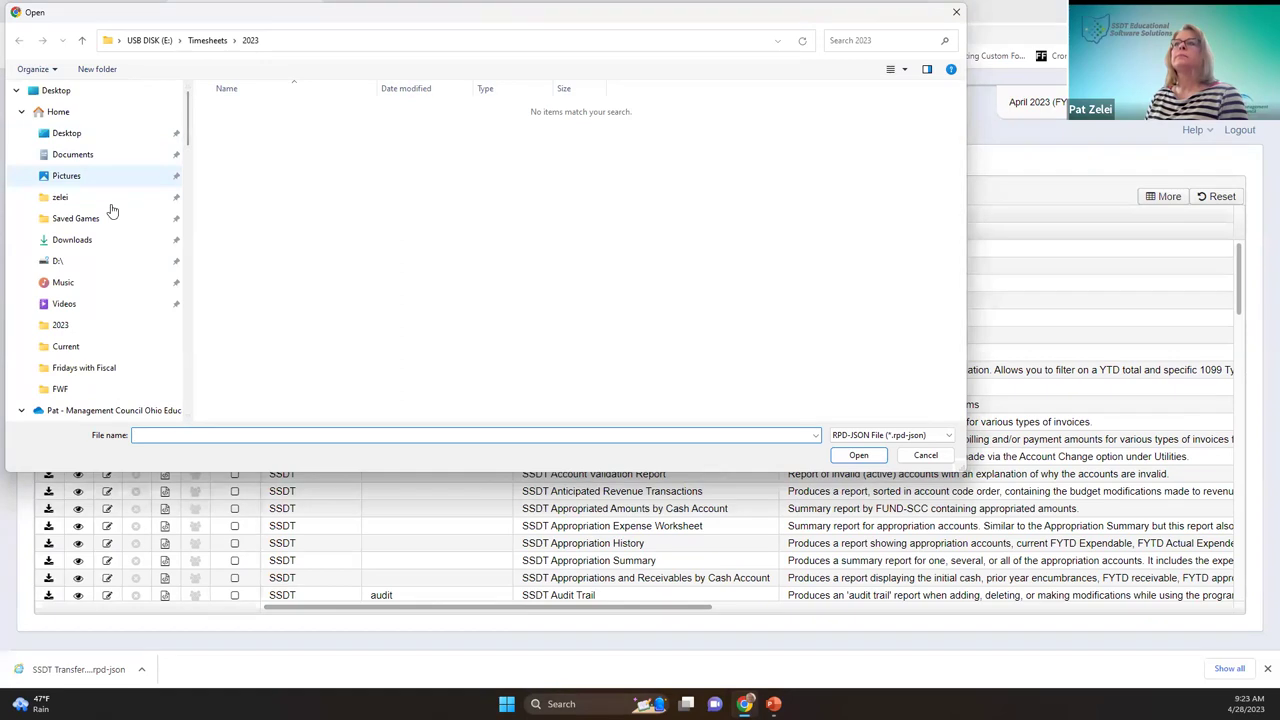
left_click(90, 239)
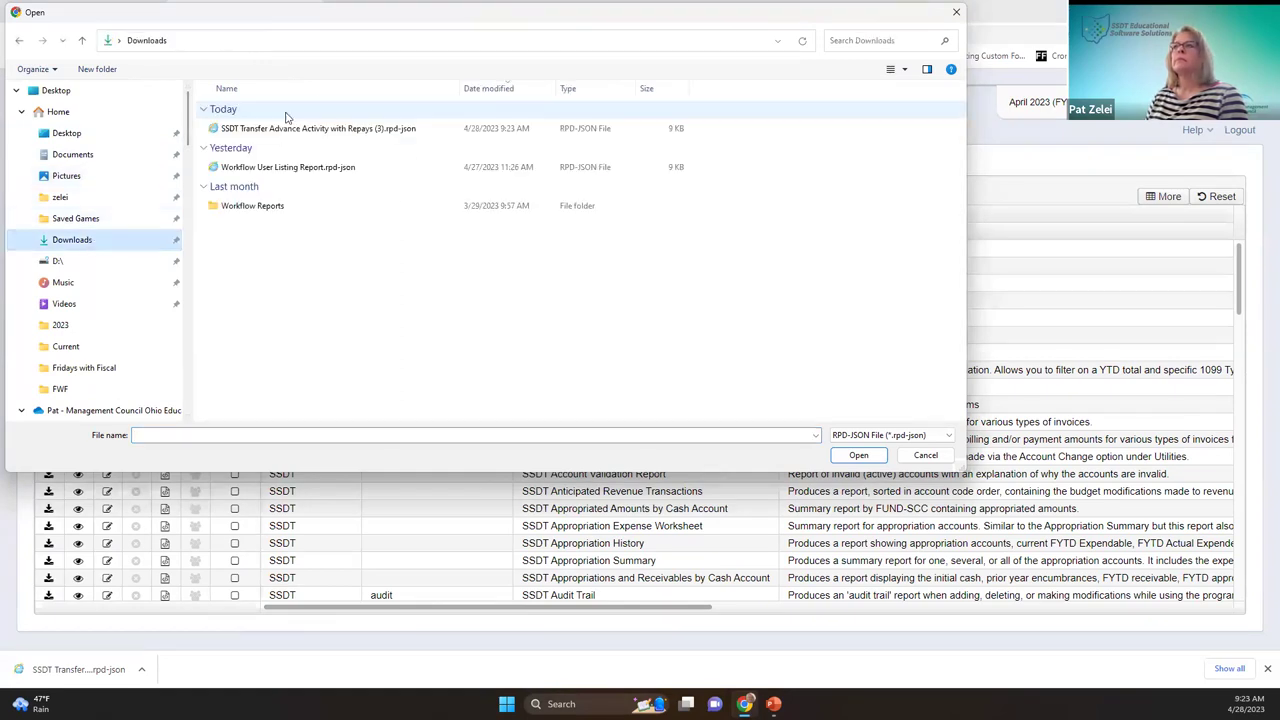
left_click(352, 133)
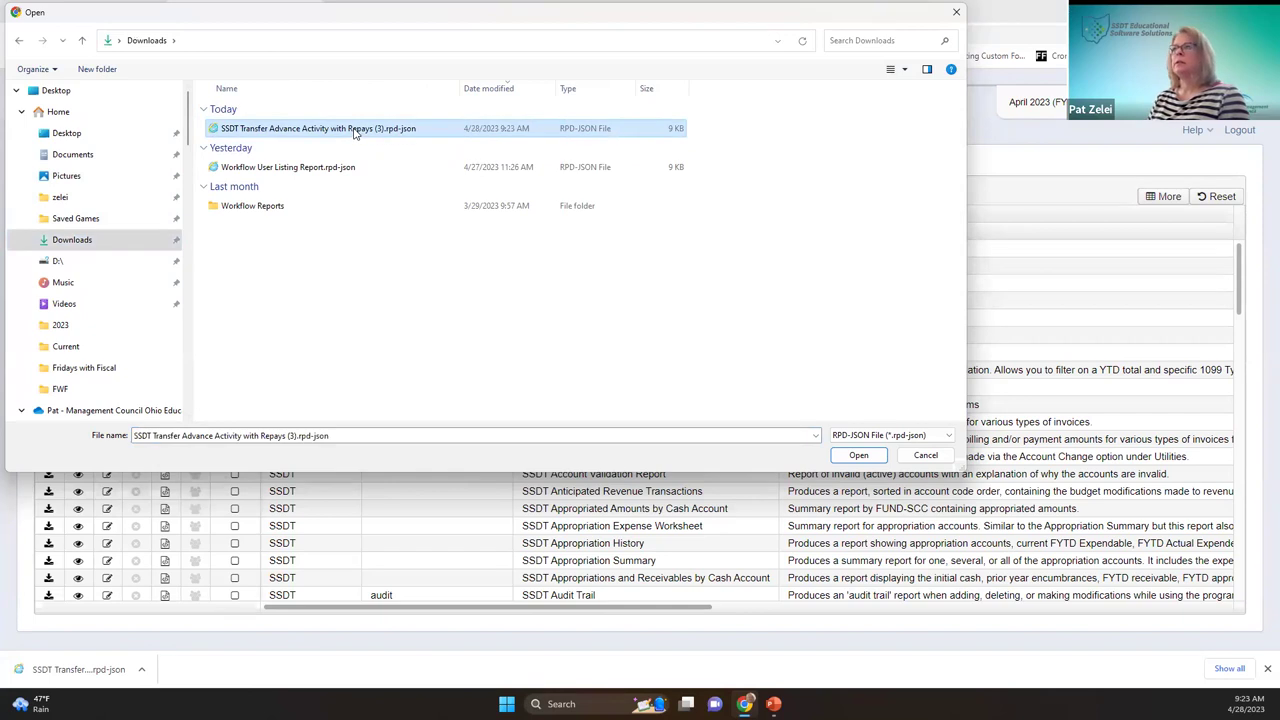
double_click(356, 130)
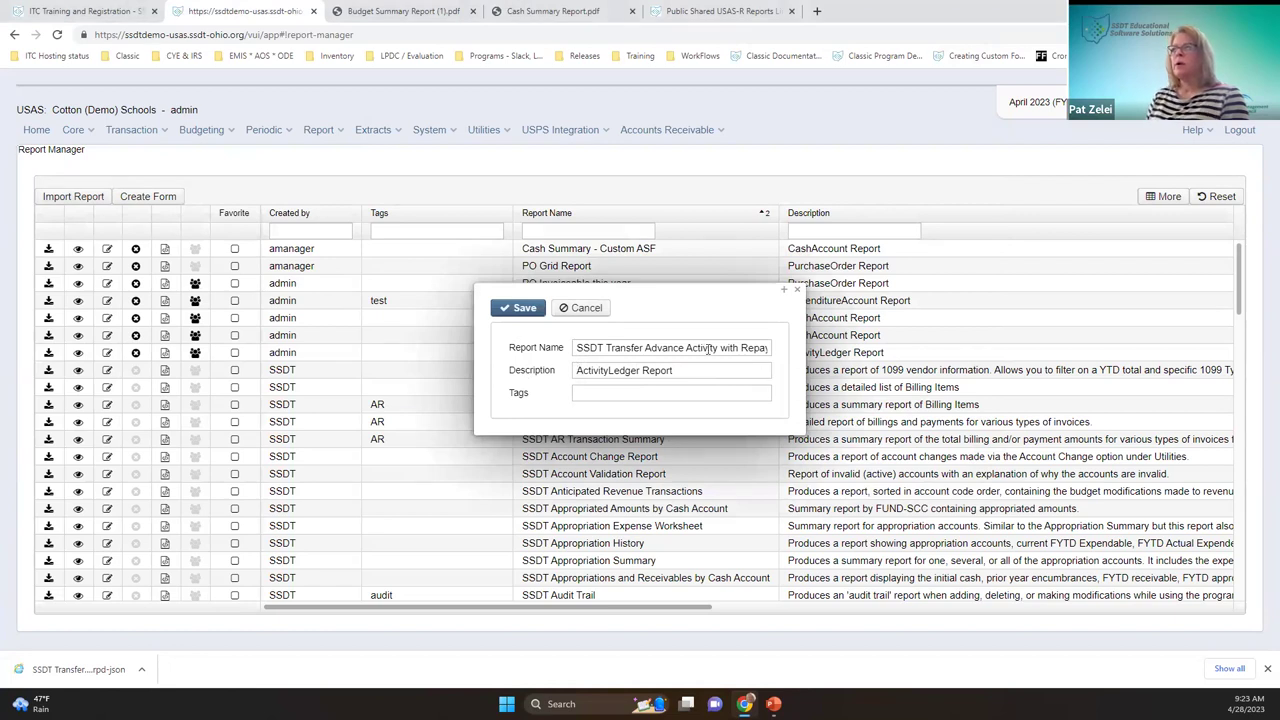
left_click(624, 396)
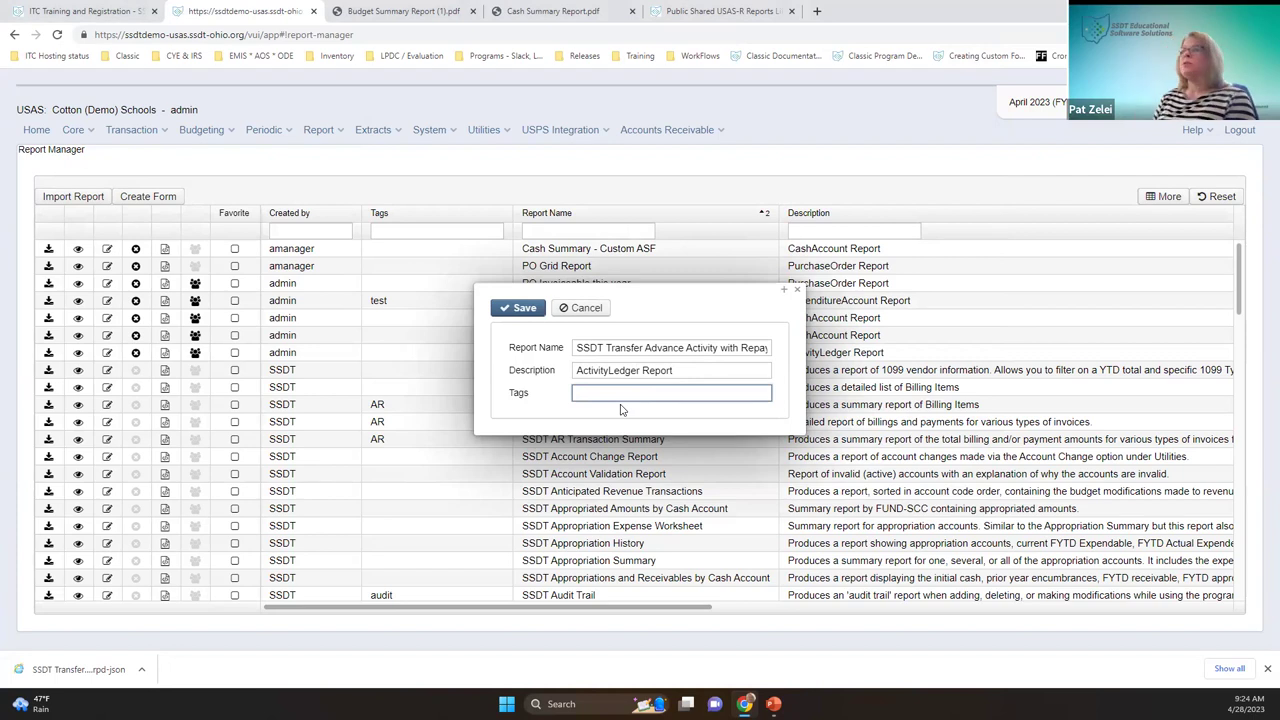
left_click(797, 290)
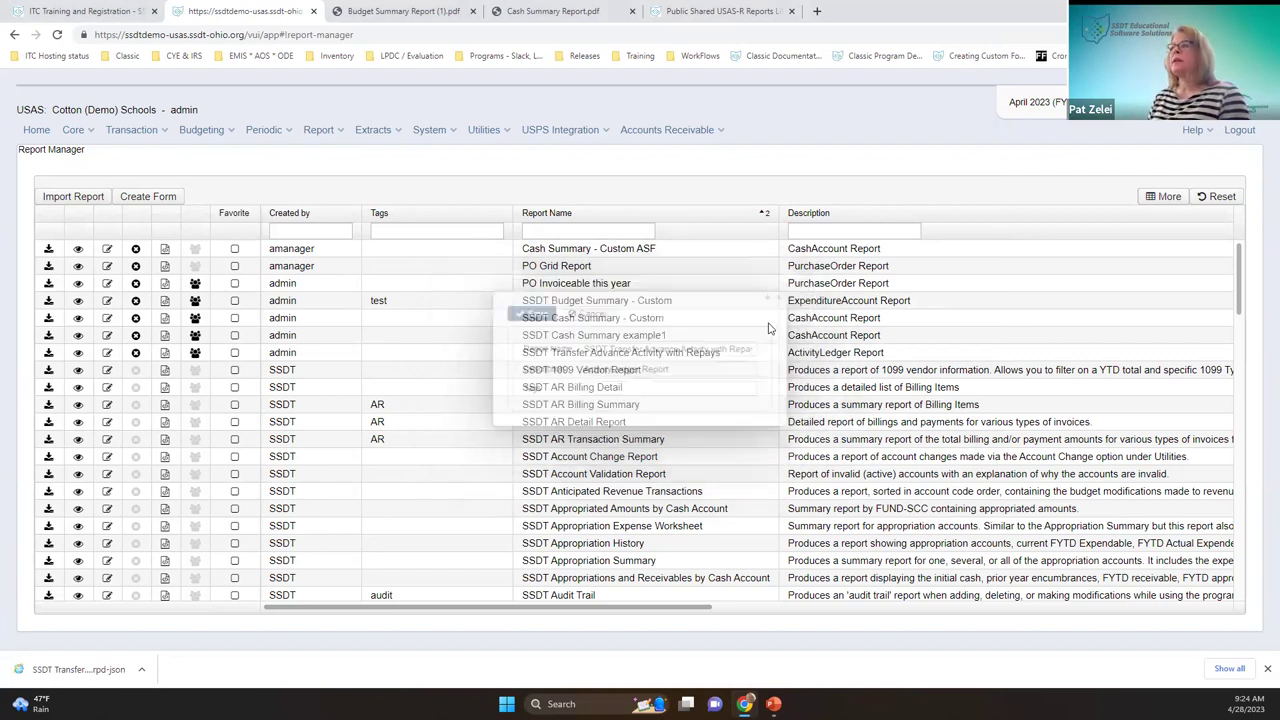
Generate the admin-created SSDT Transfer Advance Activity with Repays report as a PDF after checking its query options, and close the report dialog
left_click(48, 353)
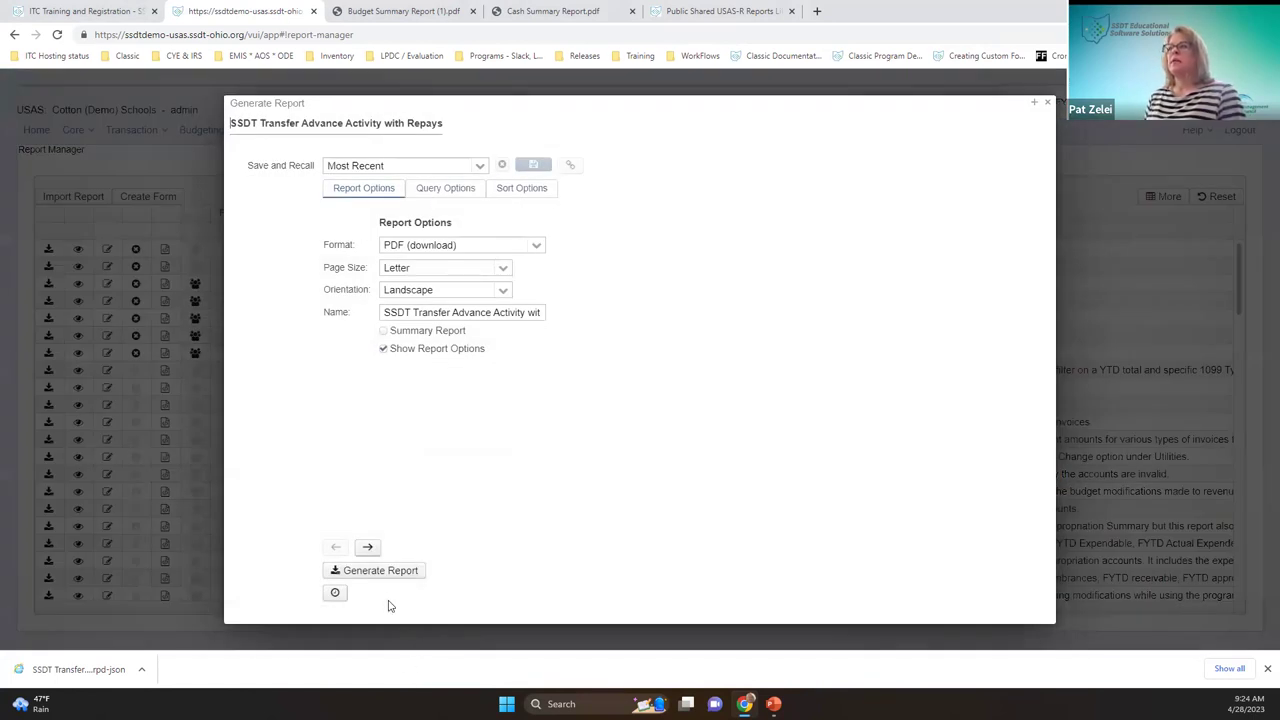
left_click(445, 190)
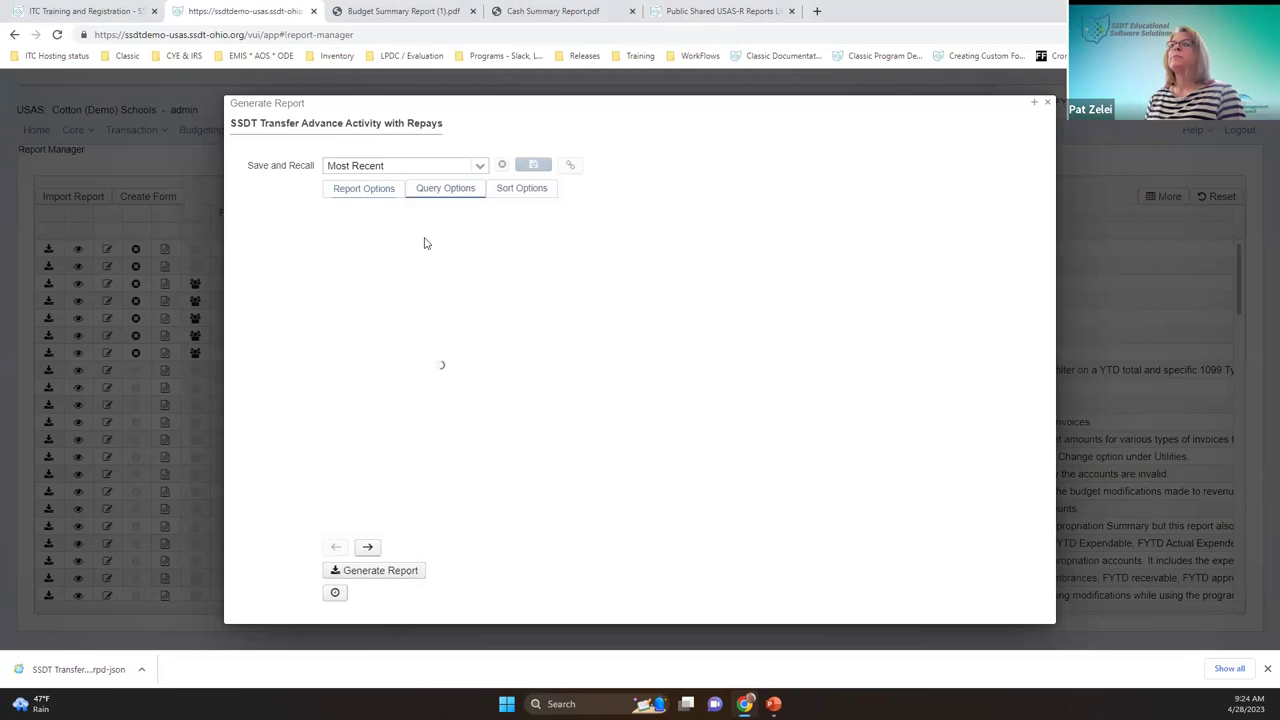
left_click(402, 581)
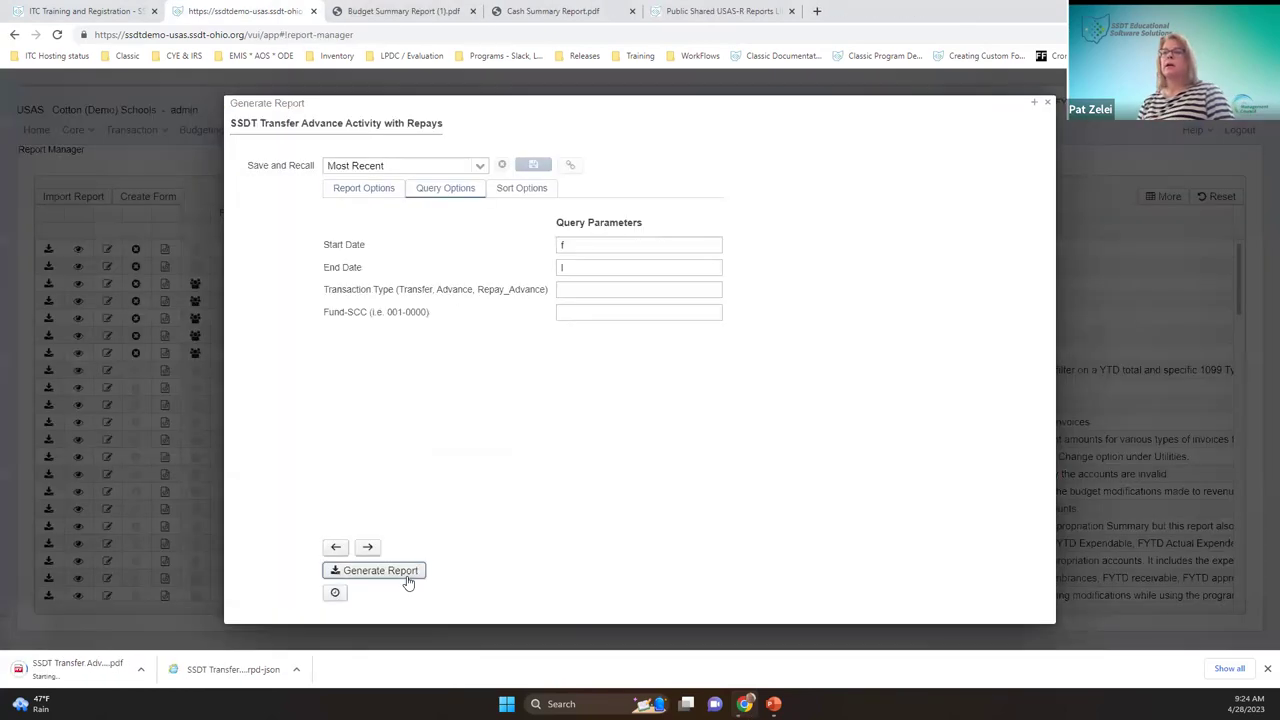
left_click(407, 581)
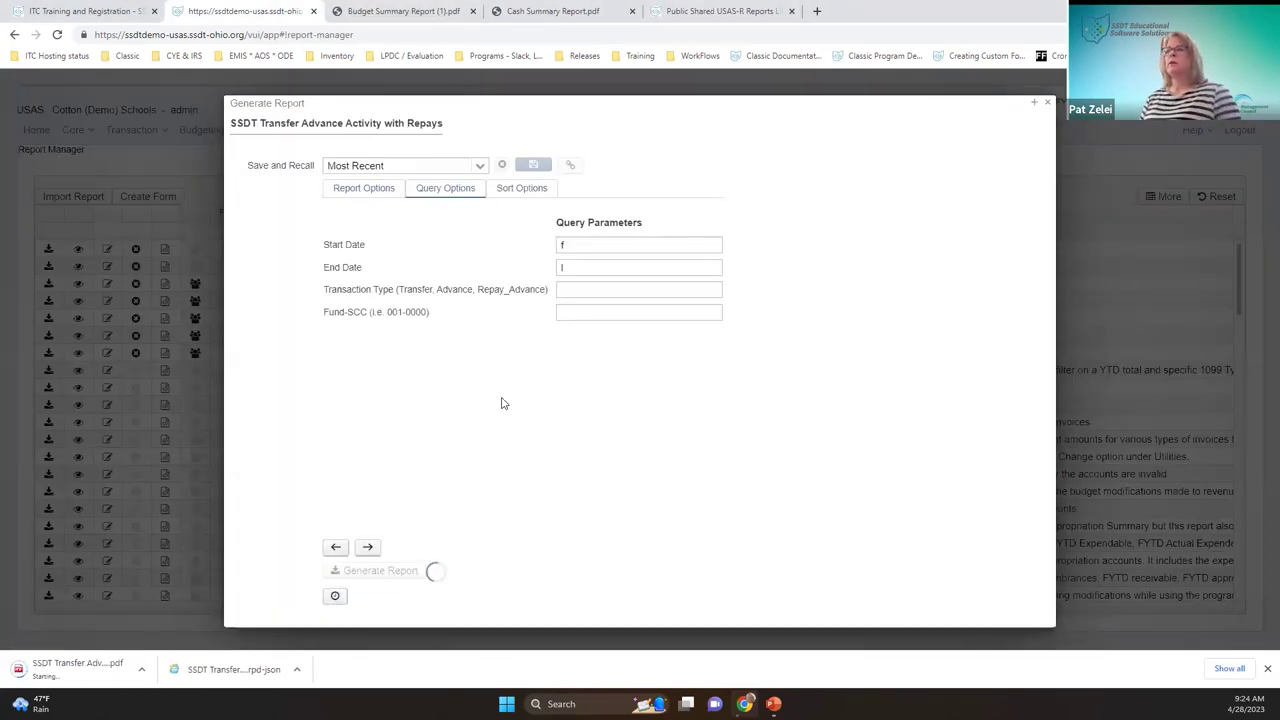
left_click(1047, 103)
Open the downloaded report PDF and examine the cash account 001-0000 activity, highlighting the 4/29/2023 "receipt from ticket sales" entry
left_click(118, 677)
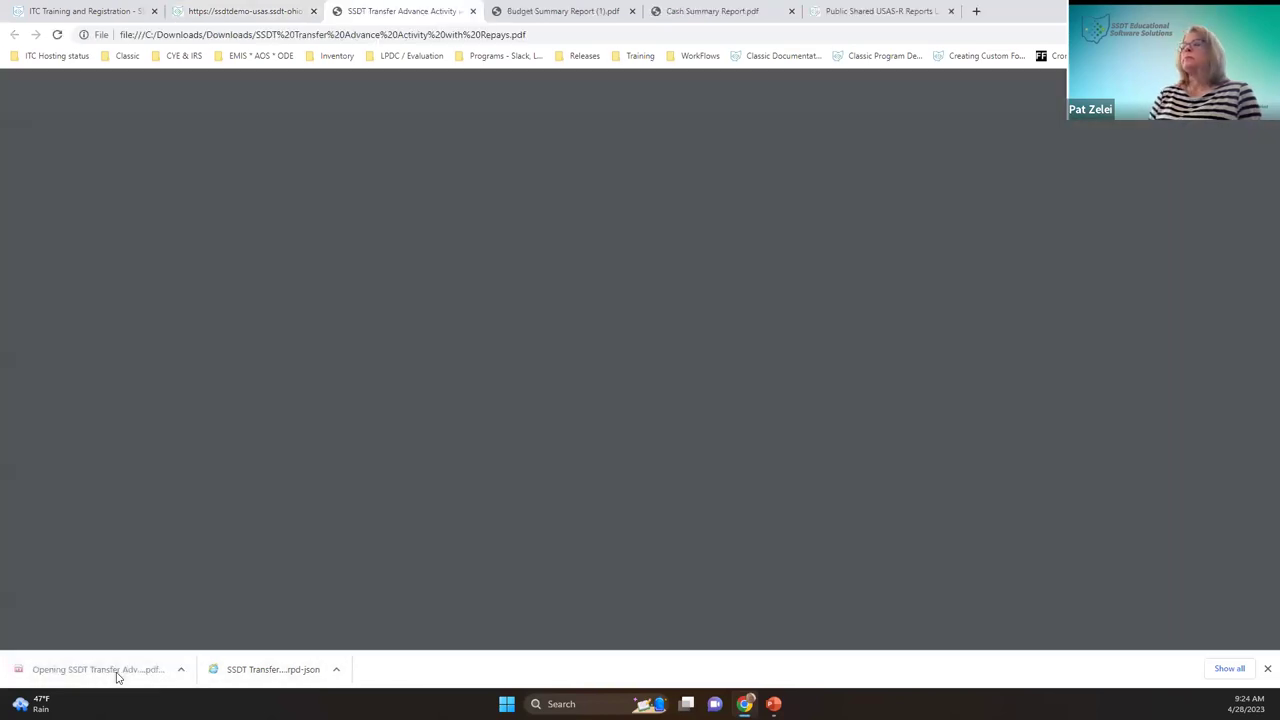
scroll(723, 349, "down", 8)
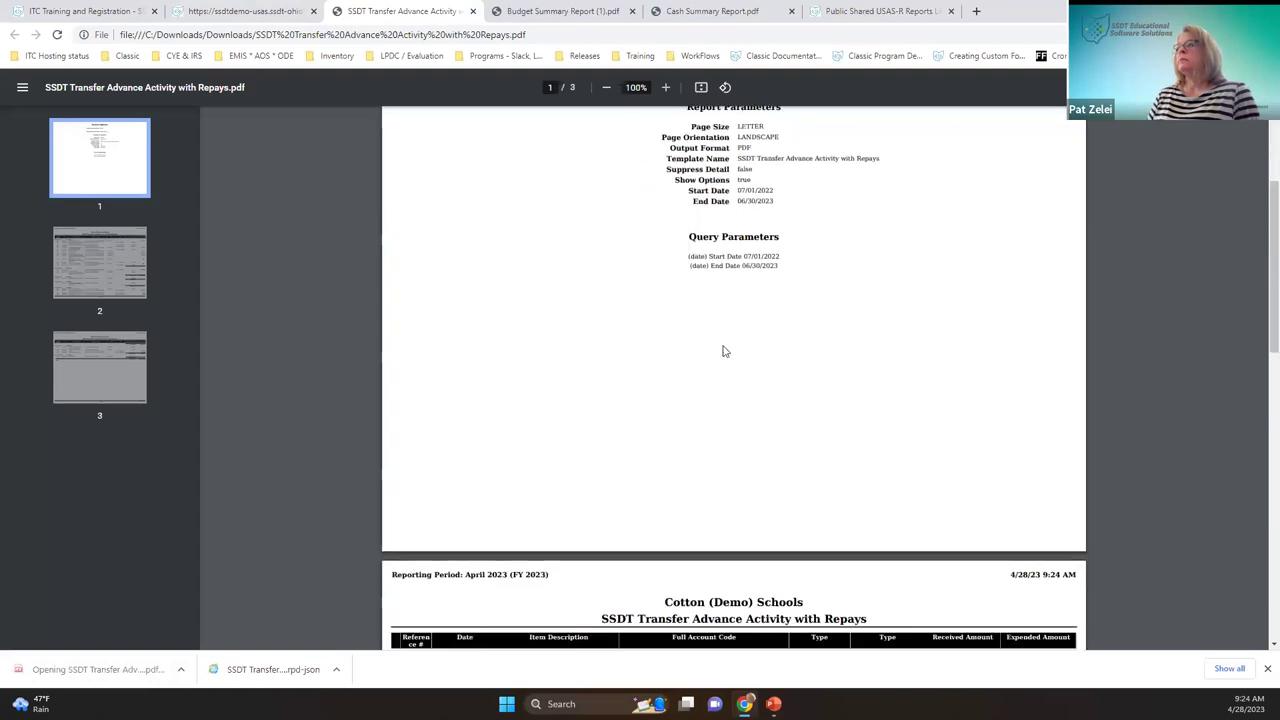
scroll(752, 348, "down", 1)
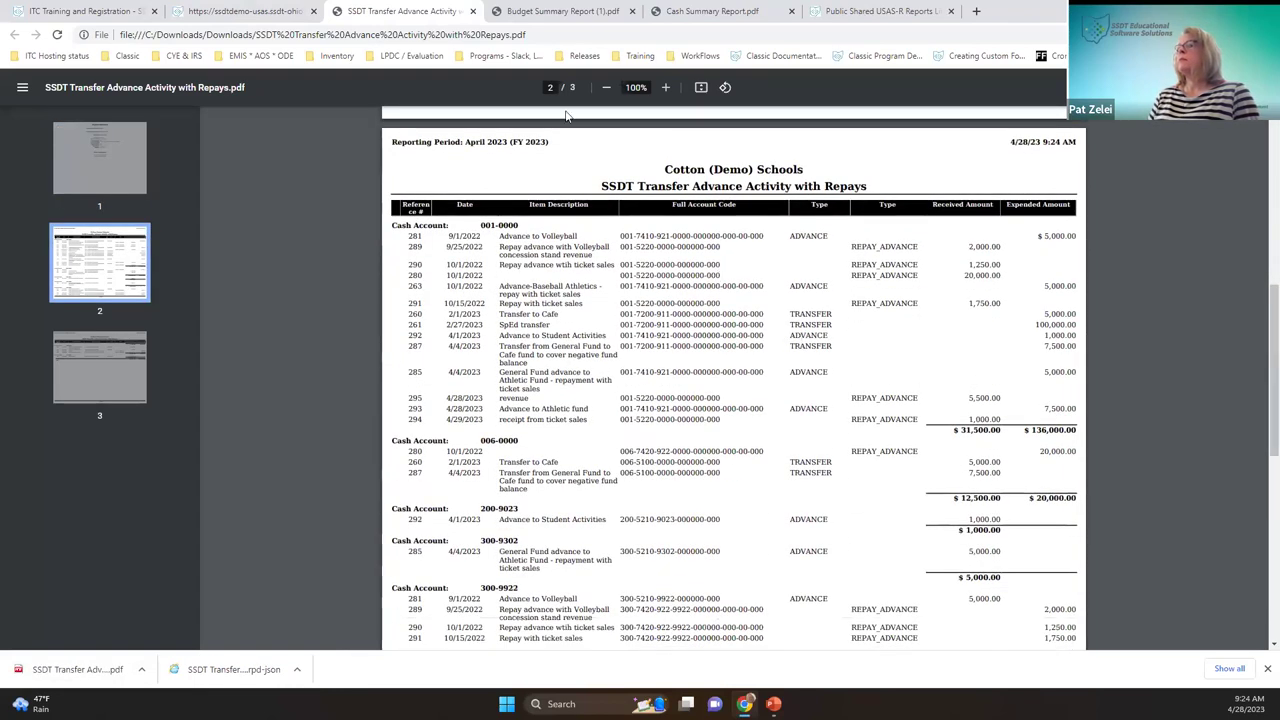
left_click(665, 87)
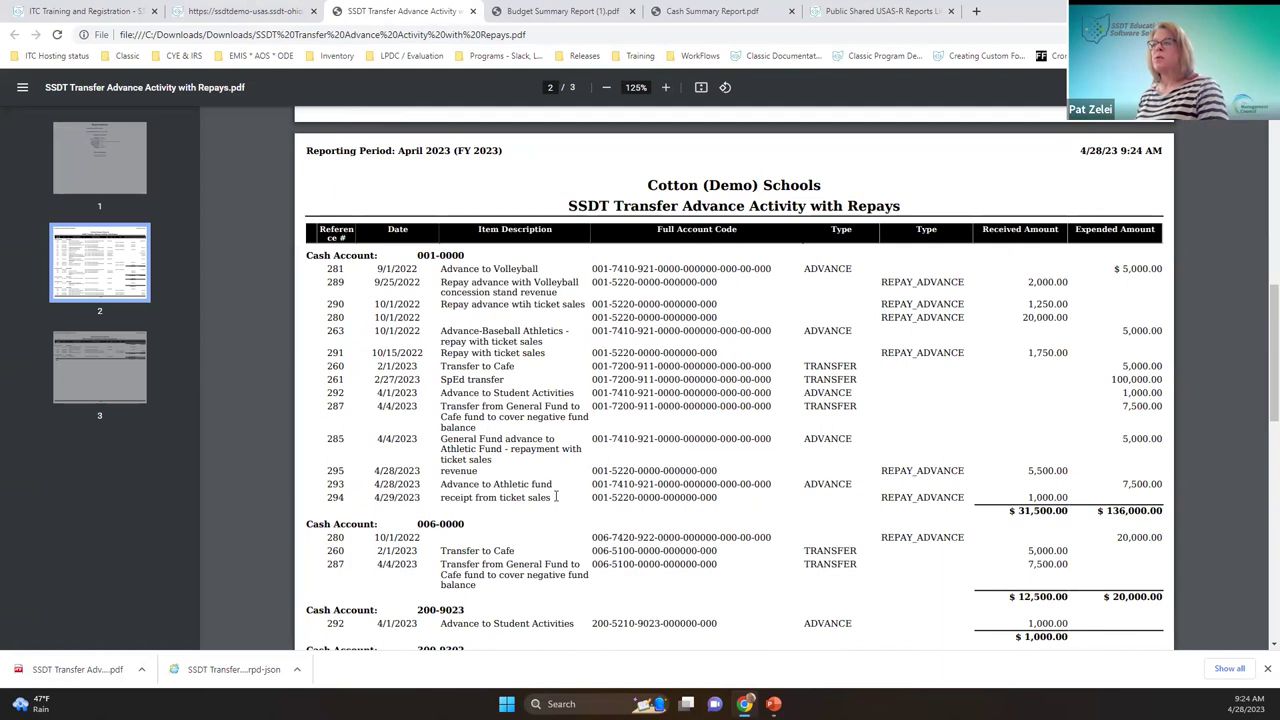
left_click_drag(556, 497, 343, 497)
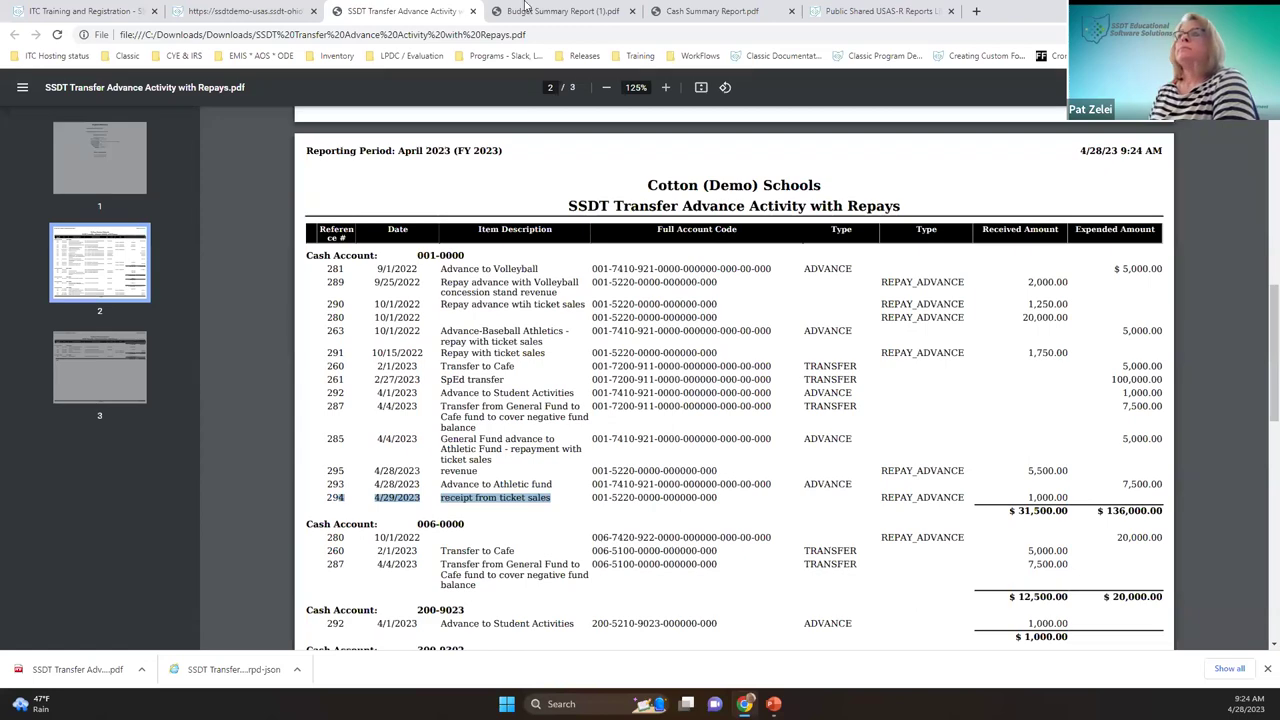
Return to the USAS Report Manager and locate the standard SSDT Transfer Advance Activity and SSDT Transfer Advance Summary reports
left_click(256, 10)
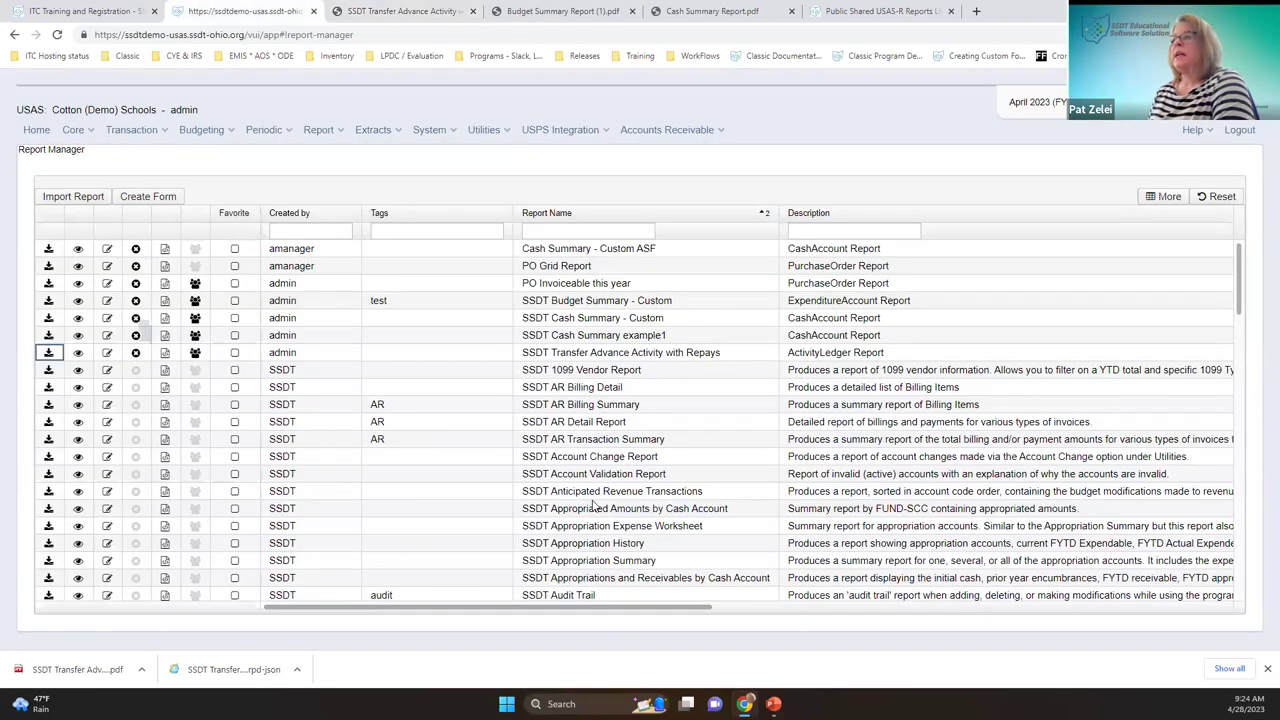
scroll(597, 507, "down", 5)
scroll(620, 527, "down", 8)
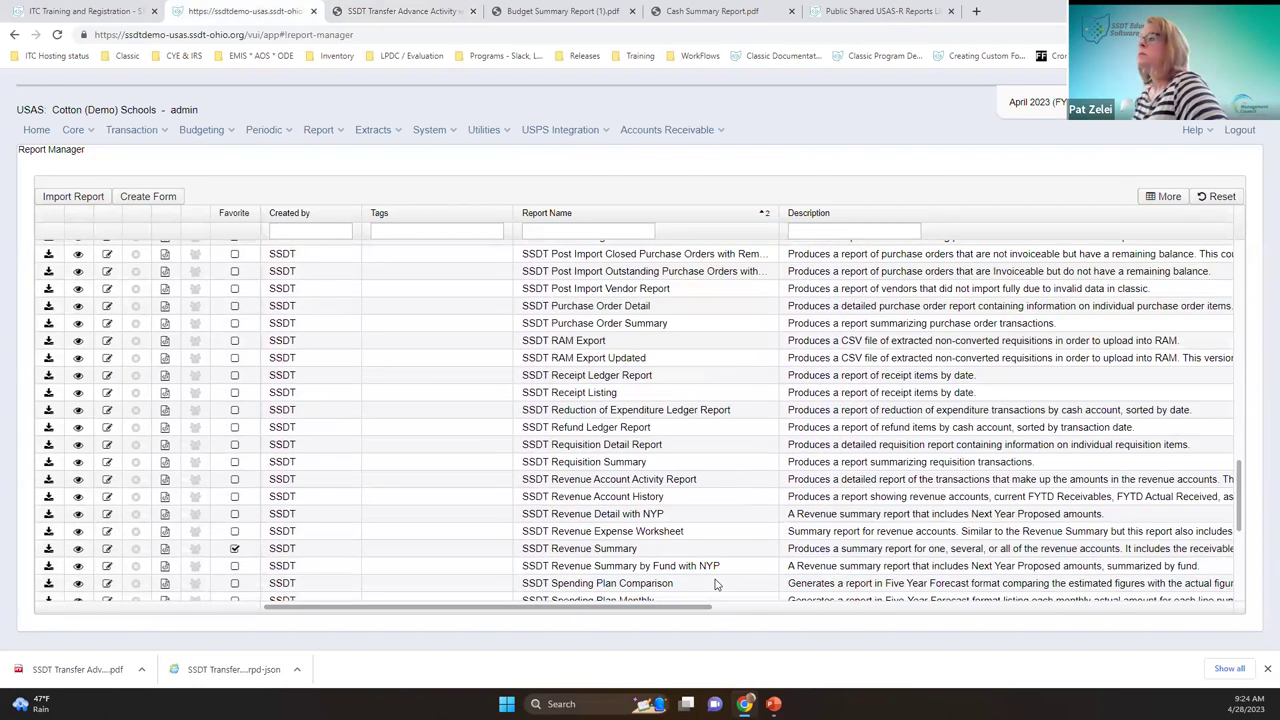
scroll(640, 515, "down", 5)
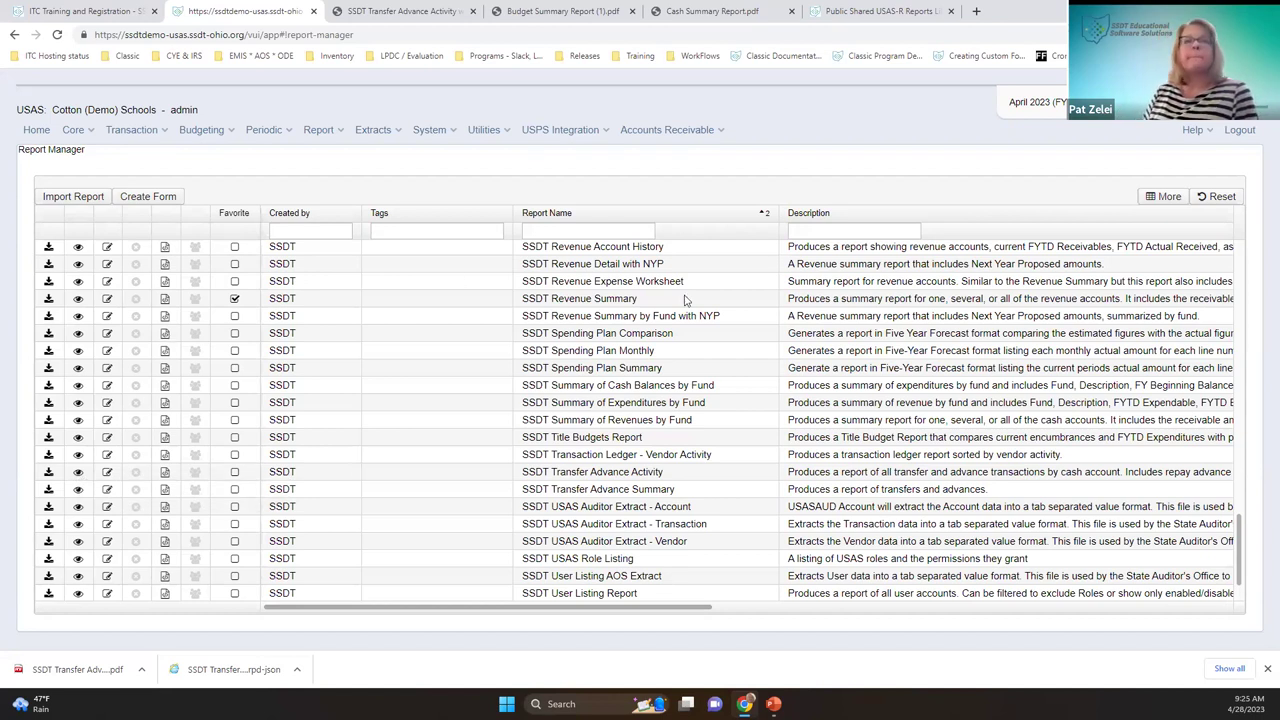
mouse_move(773, 704)
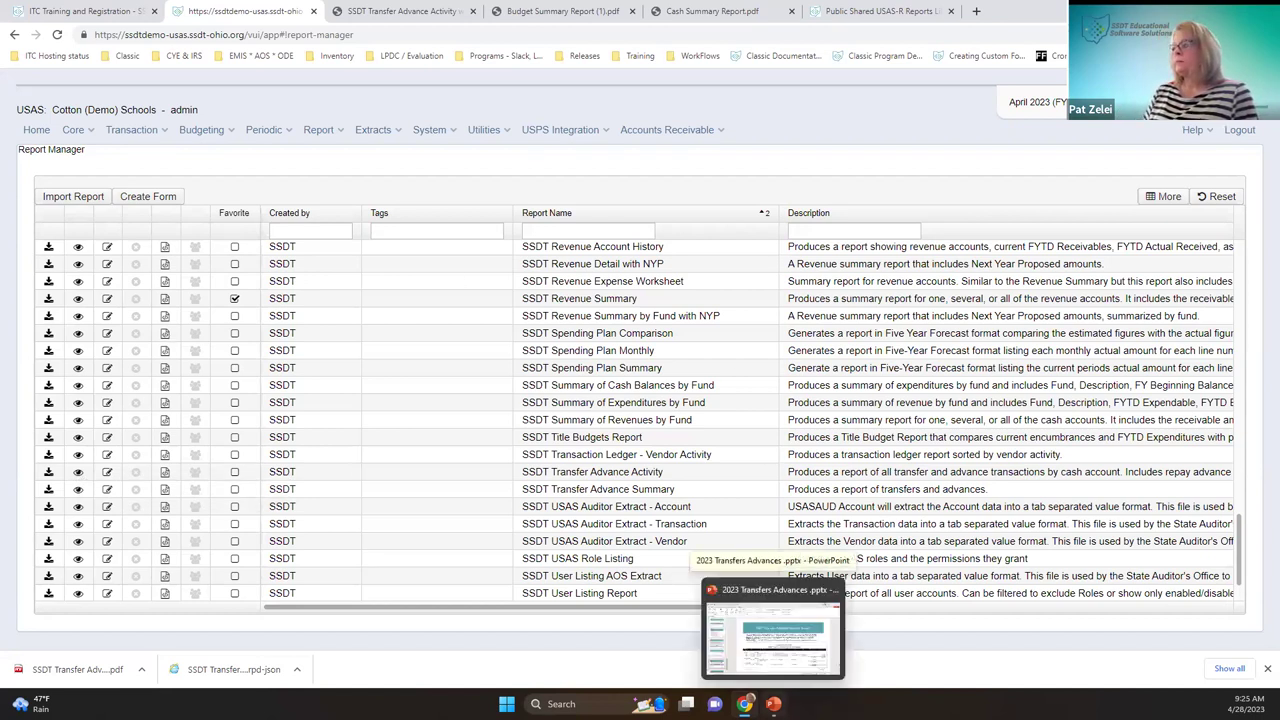